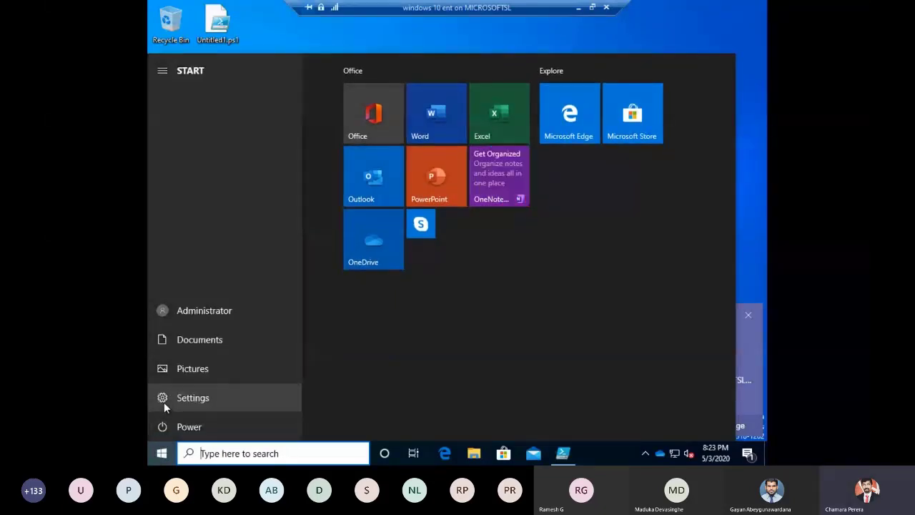
Step: Switch the "Hey Cortana" response on and back off in the virtual machine's Cortana settings, and close Settings
click(163, 401)
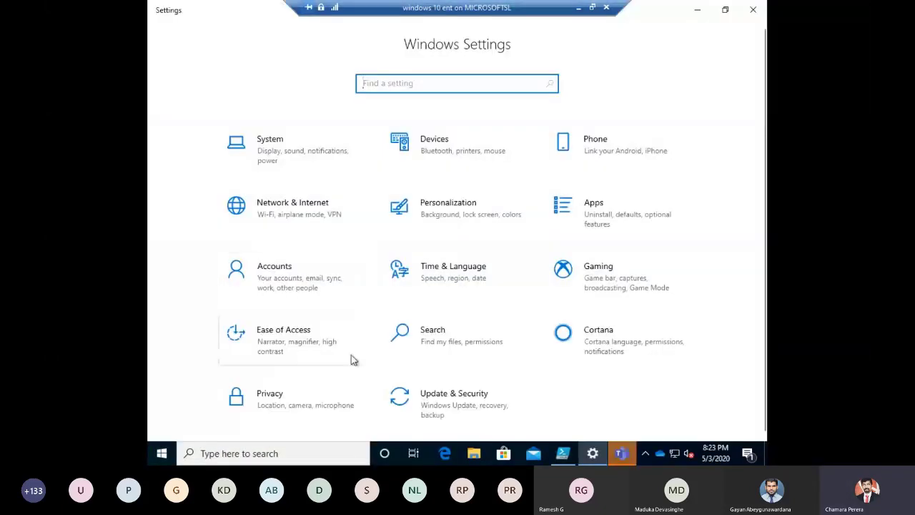
click(592, 336)
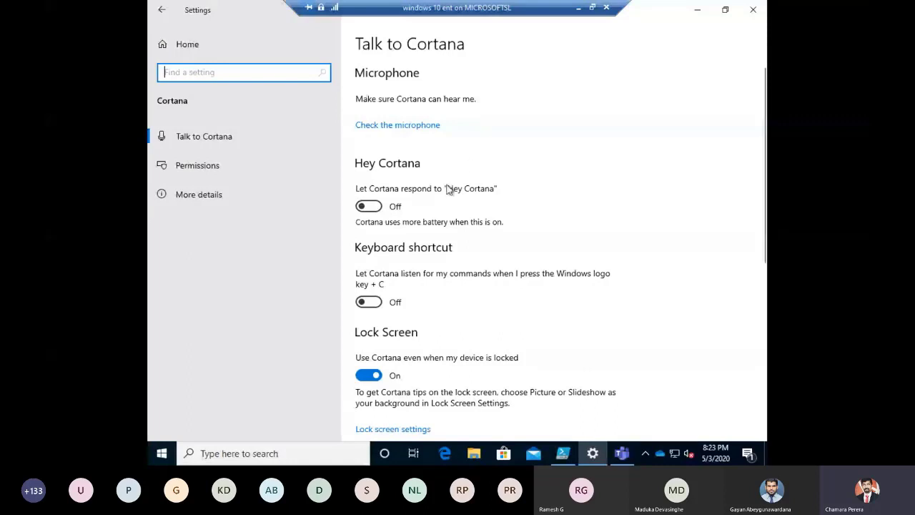
click(380, 212)
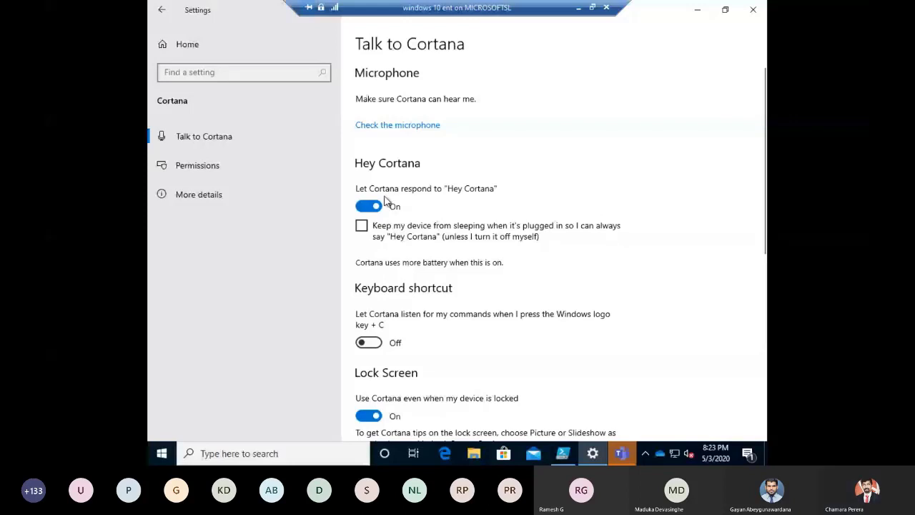
click(384, 203)
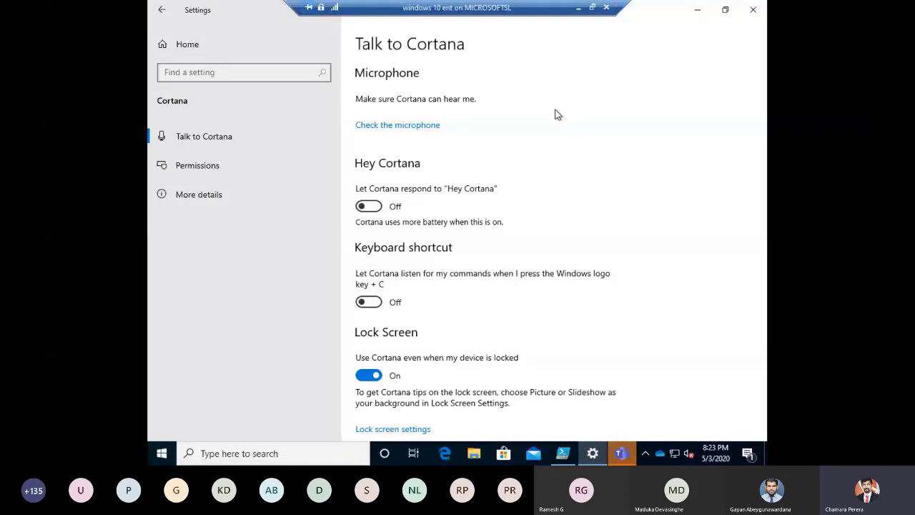
click(750, 10)
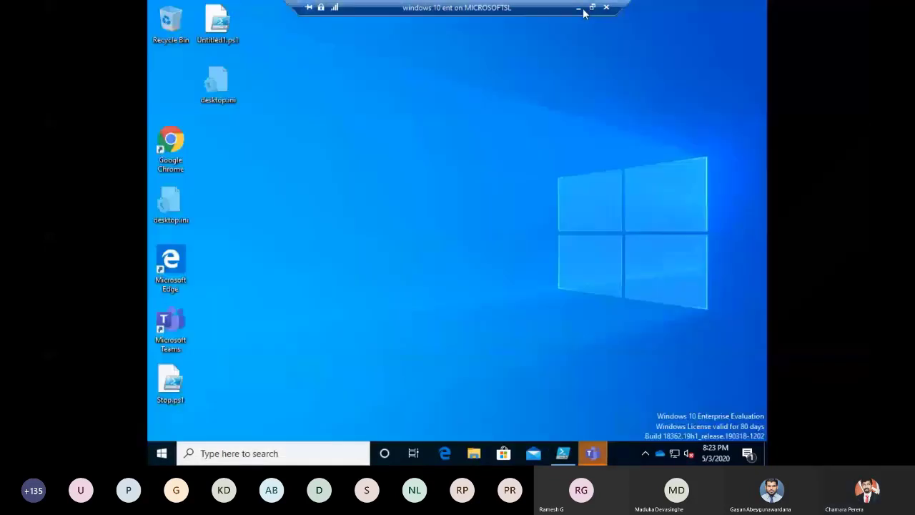
Step: Minimize the virtual machine and browser windows and advance the PowerPoint deck to slide 11, "Using the Settings app"
click(580, 8)
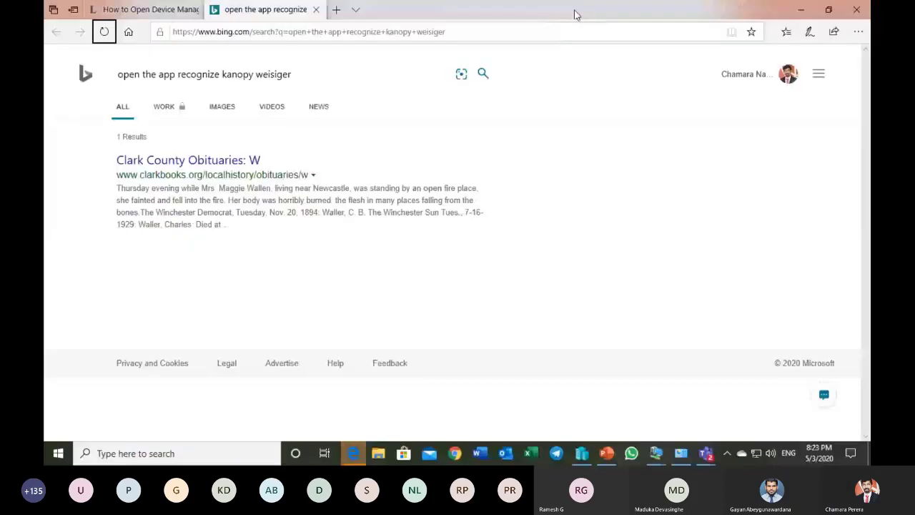
click(800, 11)
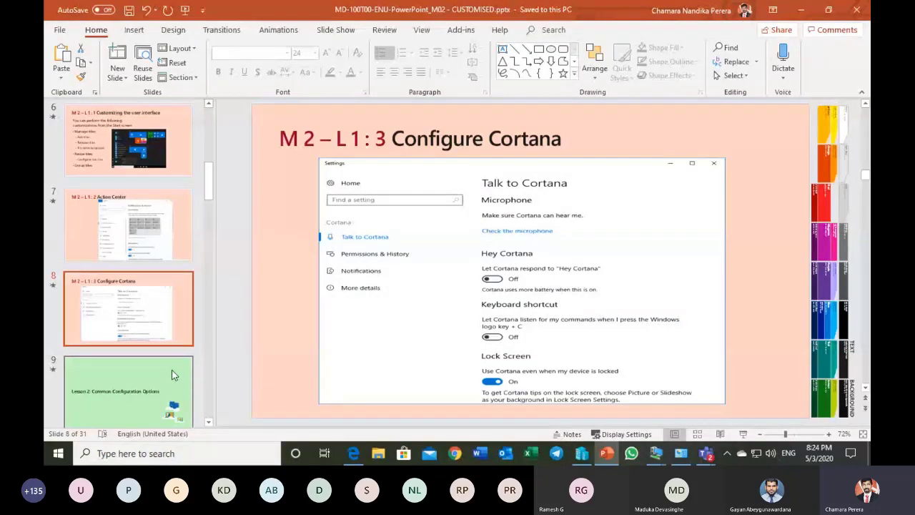
click(171, 371)
click(171, 370)
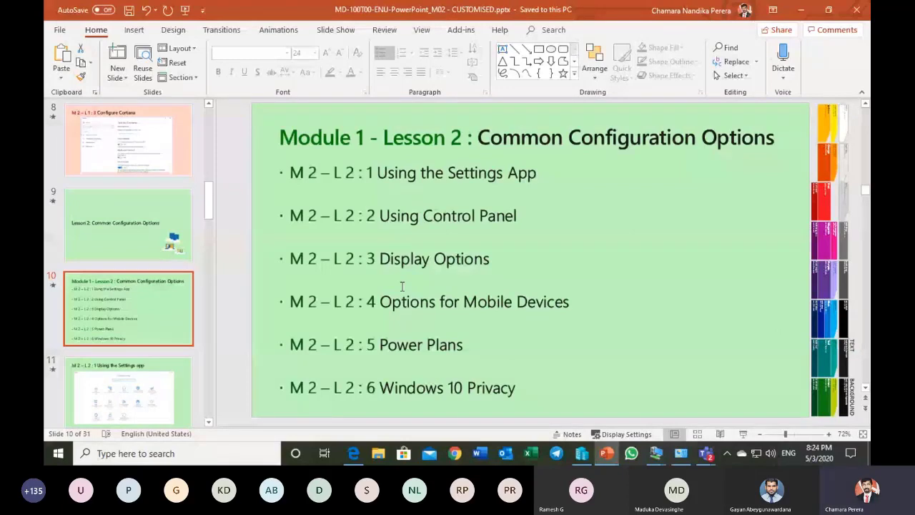
click(174, 381)
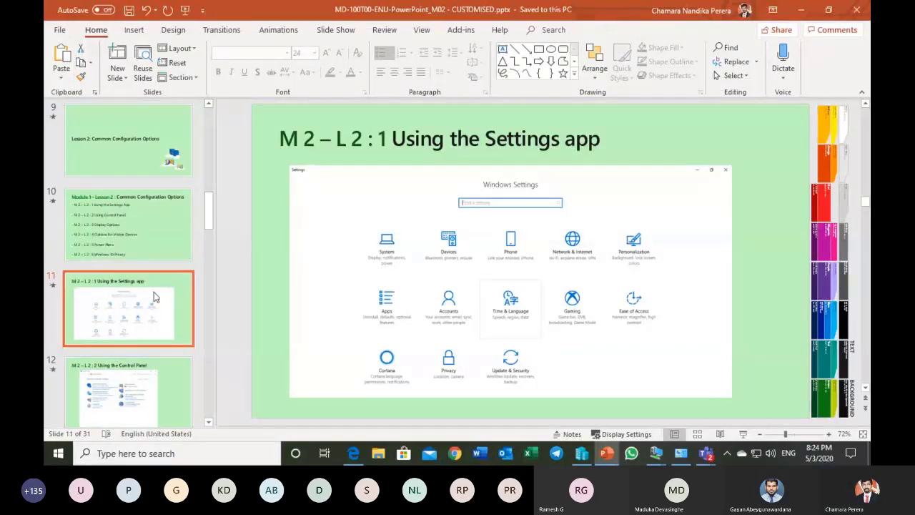
Step: Open Windows Settings on the host PC, view the System category's Display page, and return to the Settings home
click(58, 450)
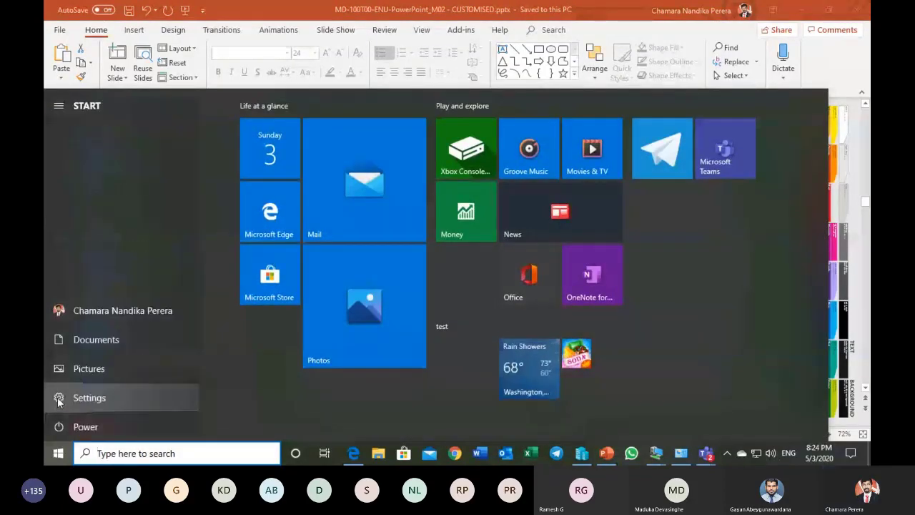
click(59, 399)
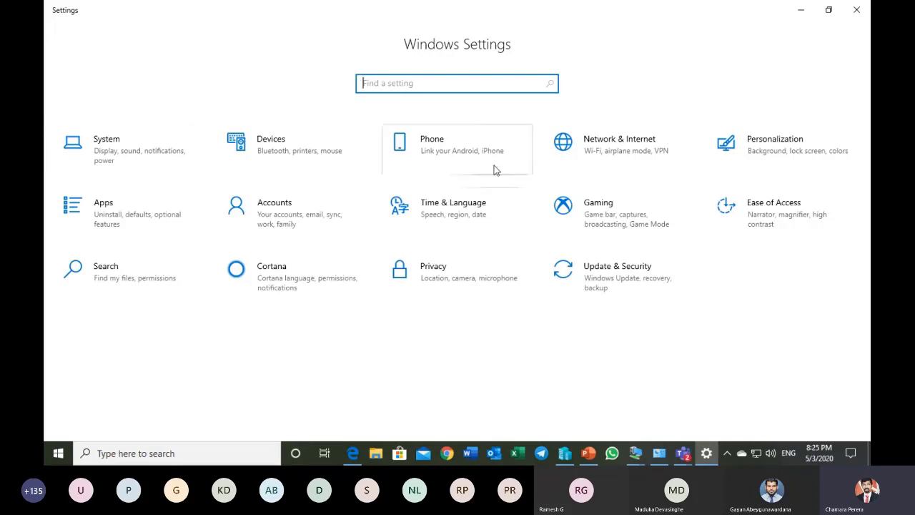
click(154, 147)
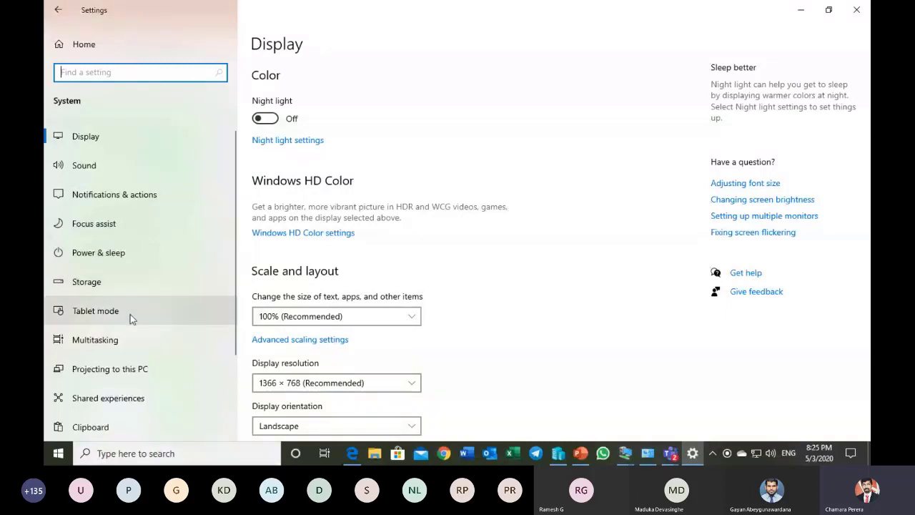
click(58, 11)
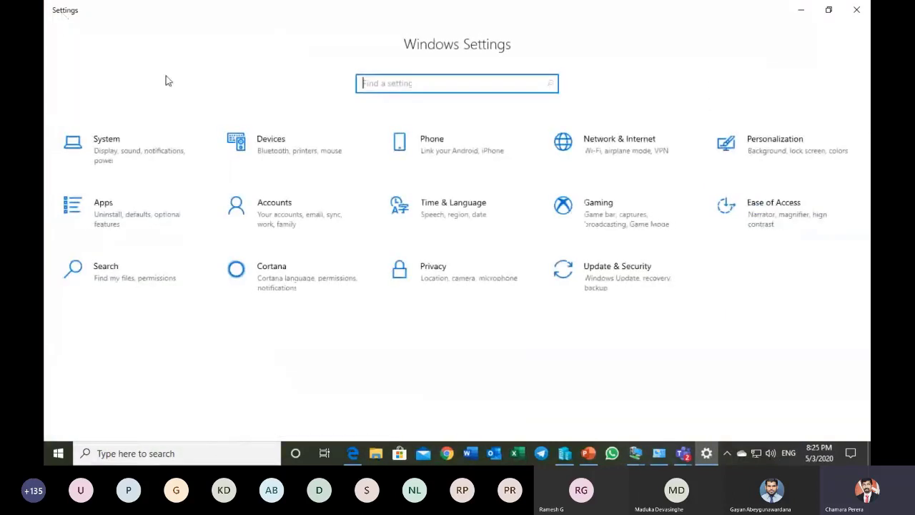
Step: Look through the Devices pages from Bluetooth to Typing and the Phone page, returning to the Settings home
click(279, 140)
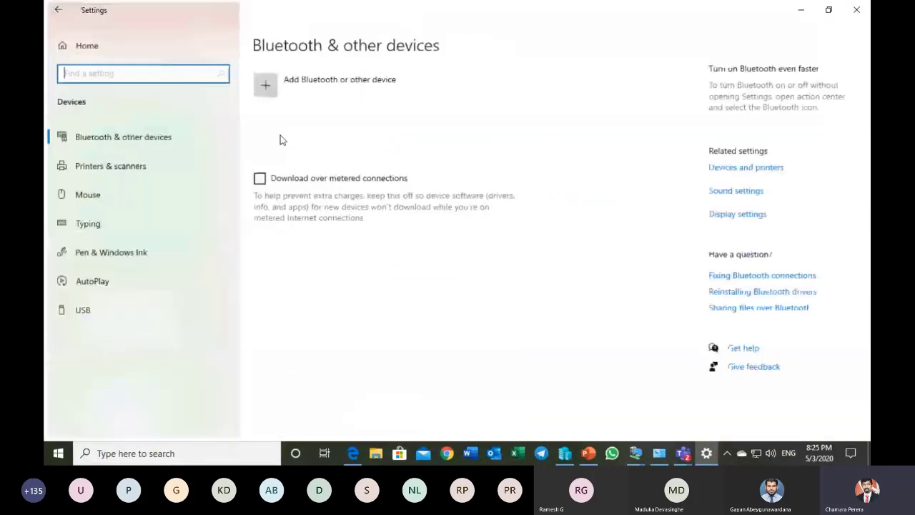
click(164, 141)
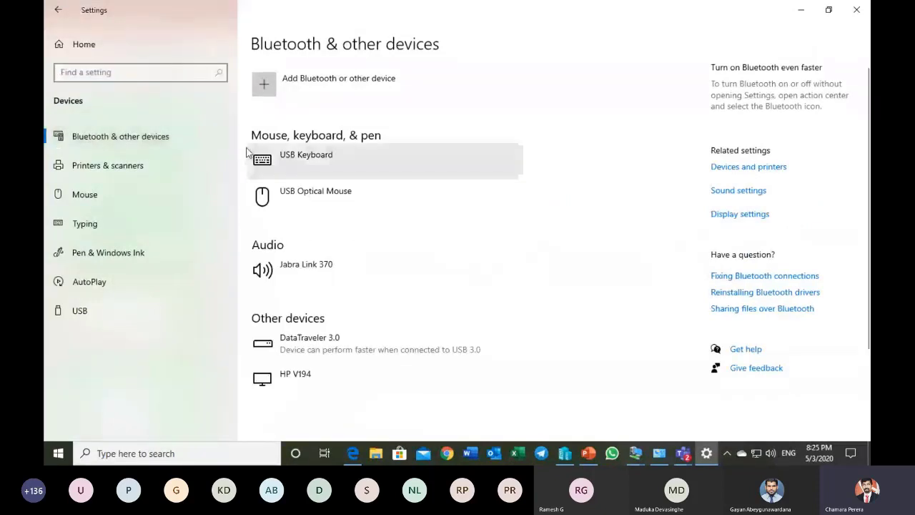
click(143, 166)
click(123, 201)
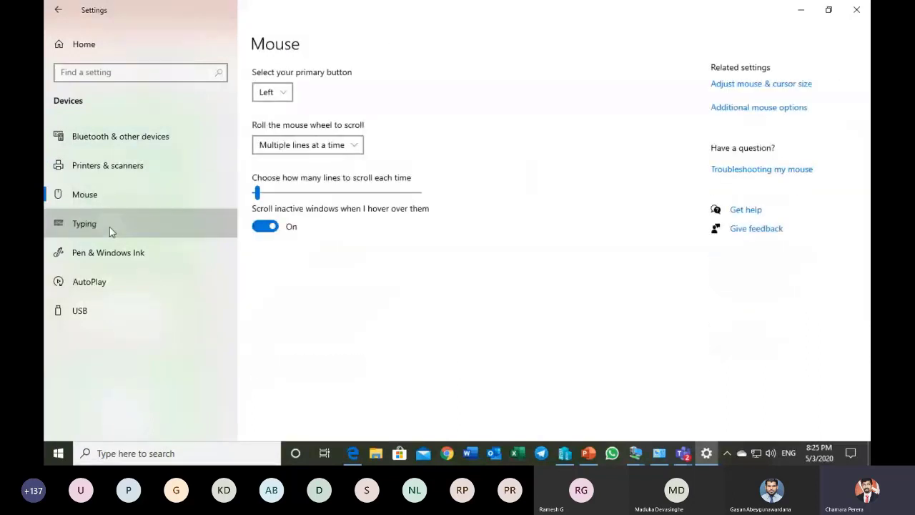
click(109, 225)
click(58, 9)
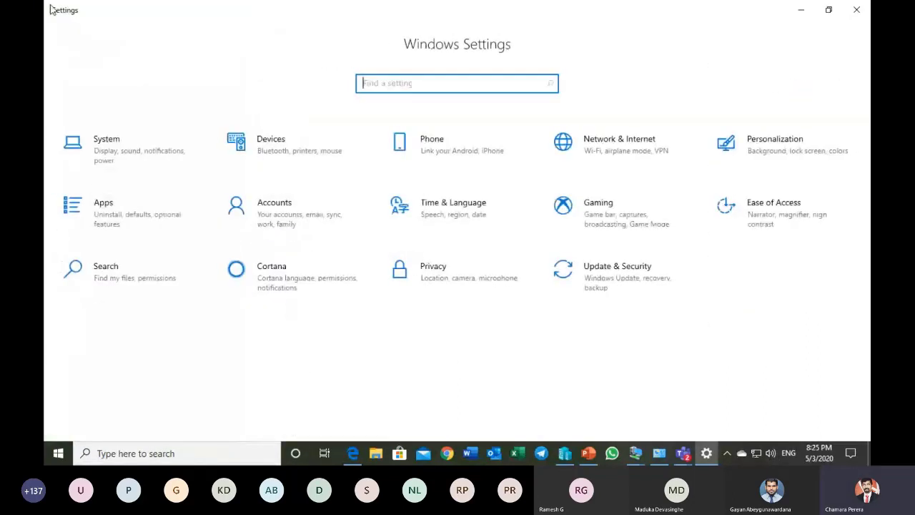
click(404, 146)
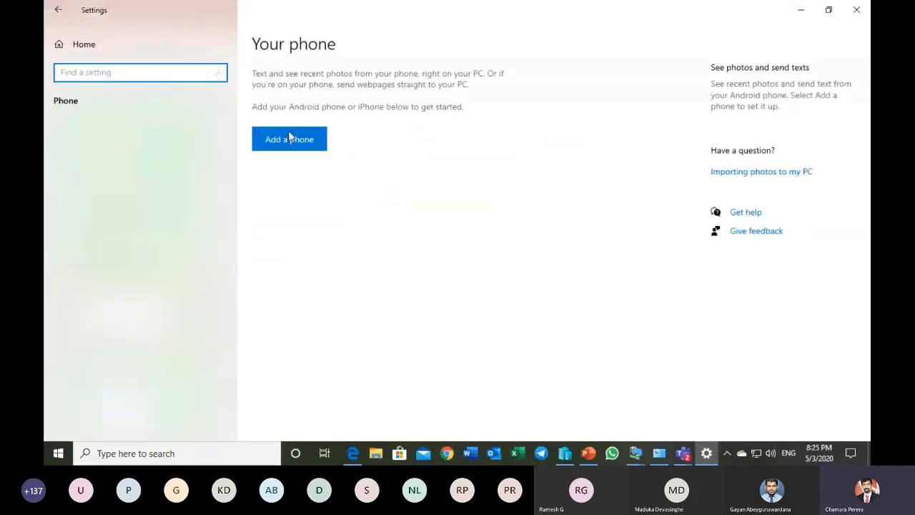
click(63, 16)
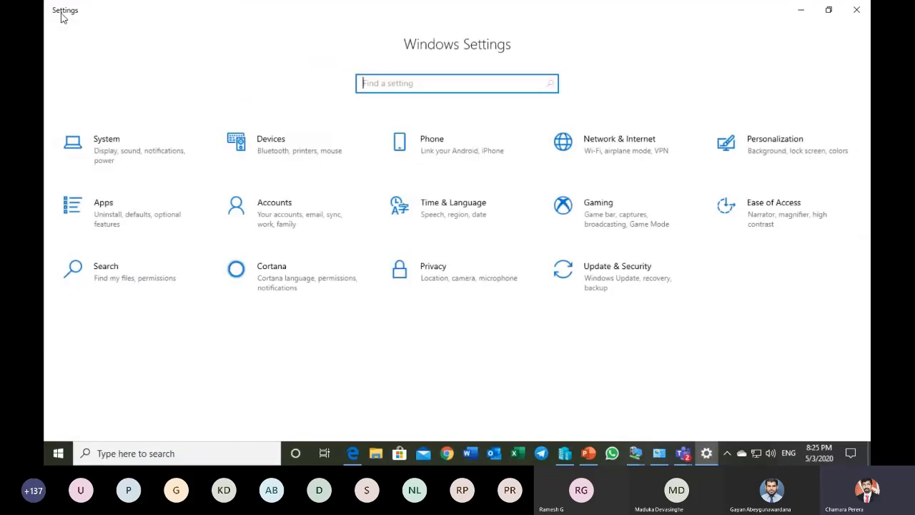
Step: Review the Network & Internet pages for Status, Ethernet, Dial-up, VPN and Data usage, and return to the Settings home
click(598, 158)
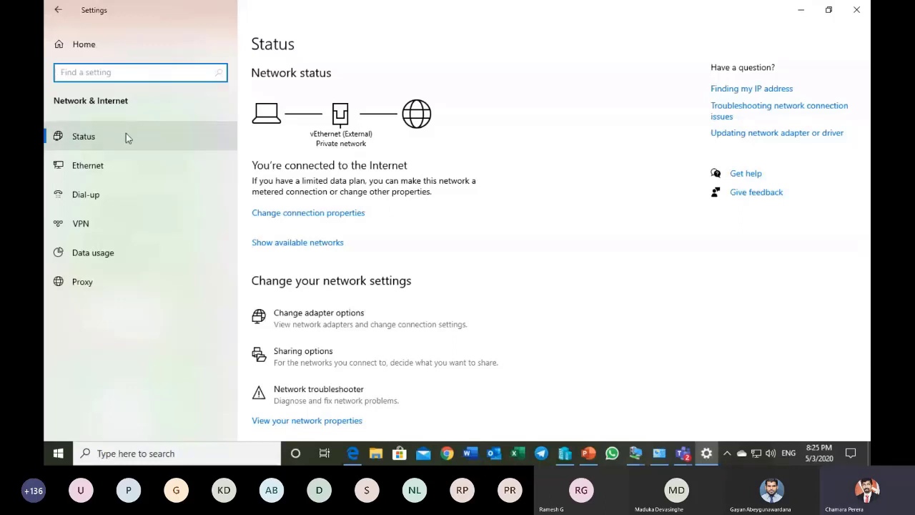
click(117, 165)
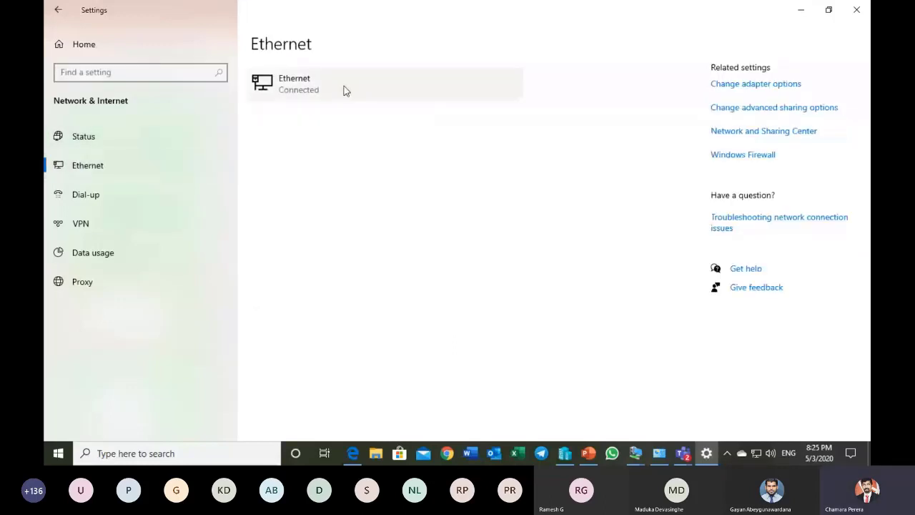
click(113, 194)
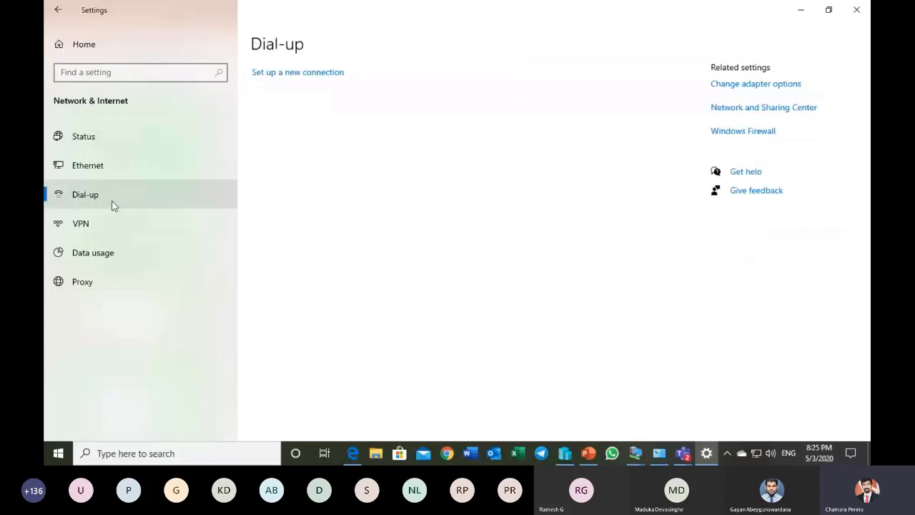
click(100, 229)
click(113, 257)
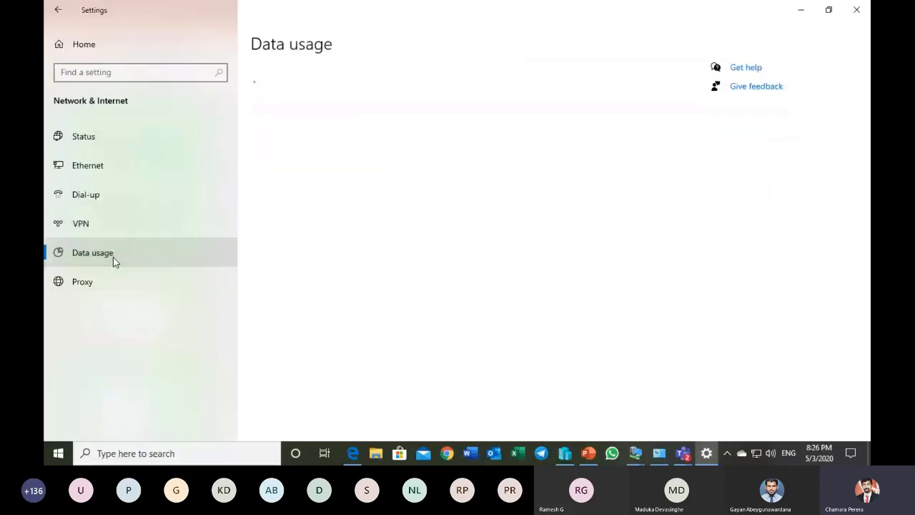
click(57, 10)
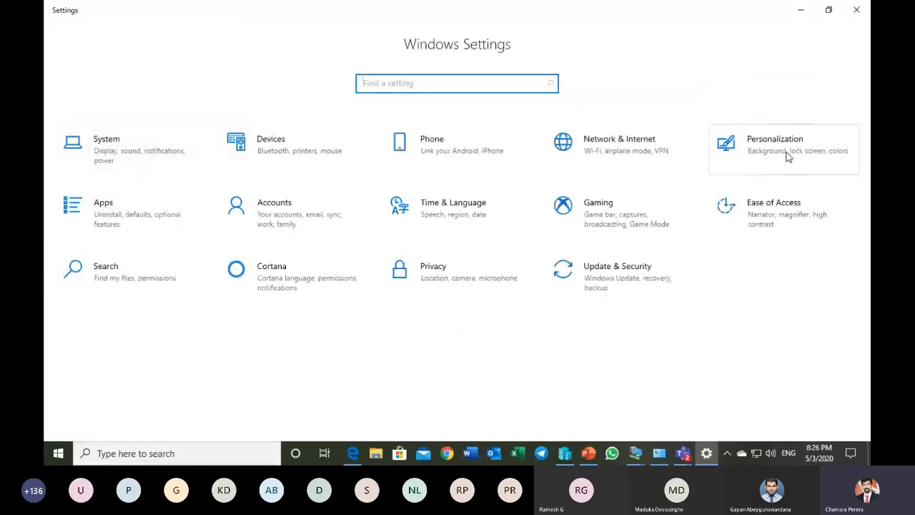
Step: View the Background page of the Personalization settings and go back to the Settings home
click(788, 156)
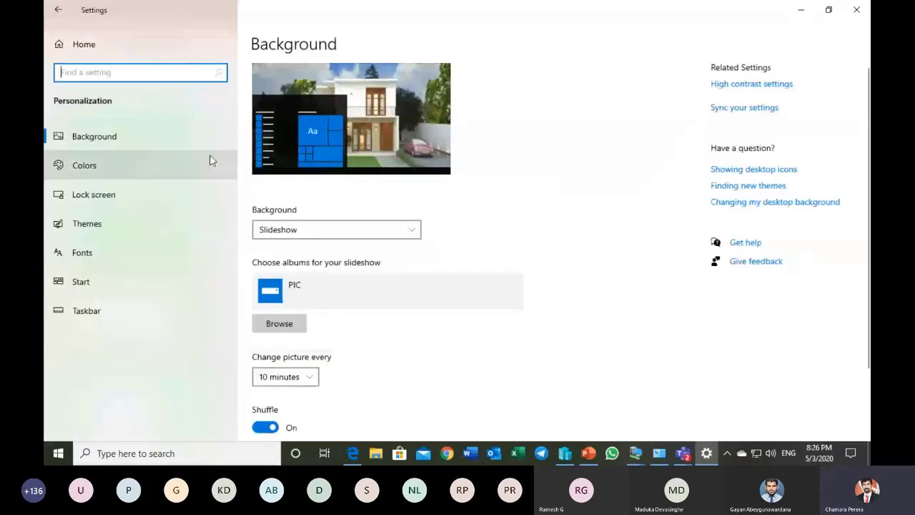
click(143, 144)
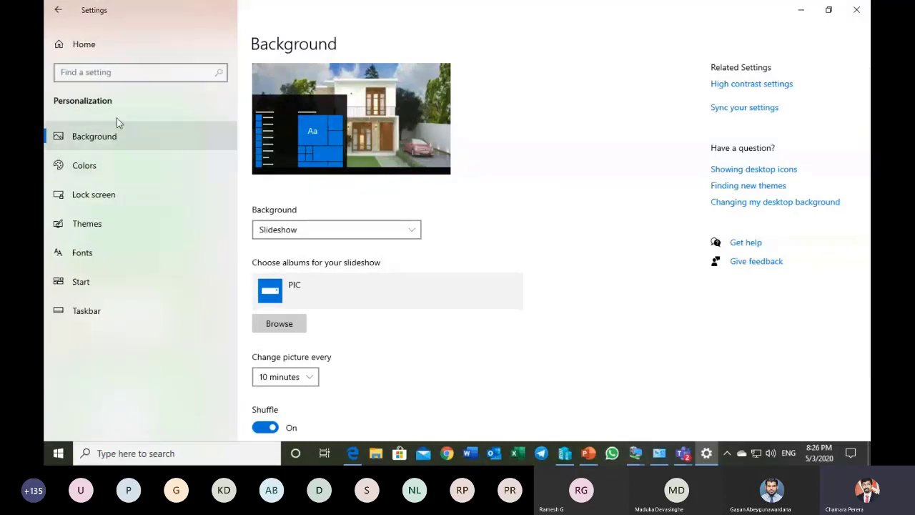
click(58, 10)
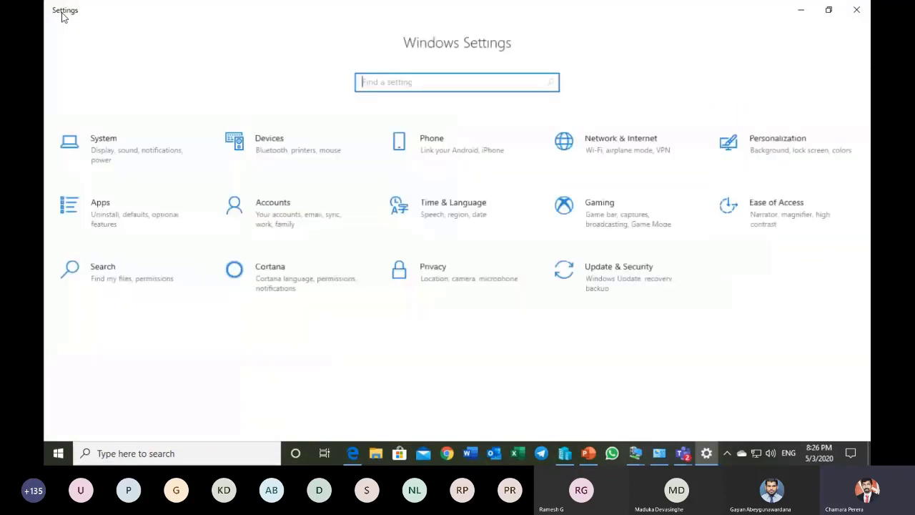
Step: Browse the installed apps list on the Apps & features page and return to the Settings home
click(164, 205)
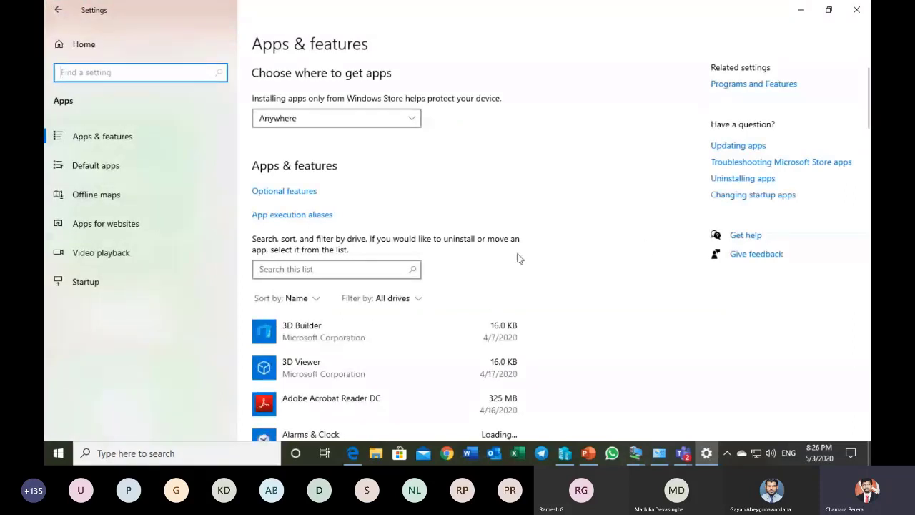
scroll(409, 351, down, 3)
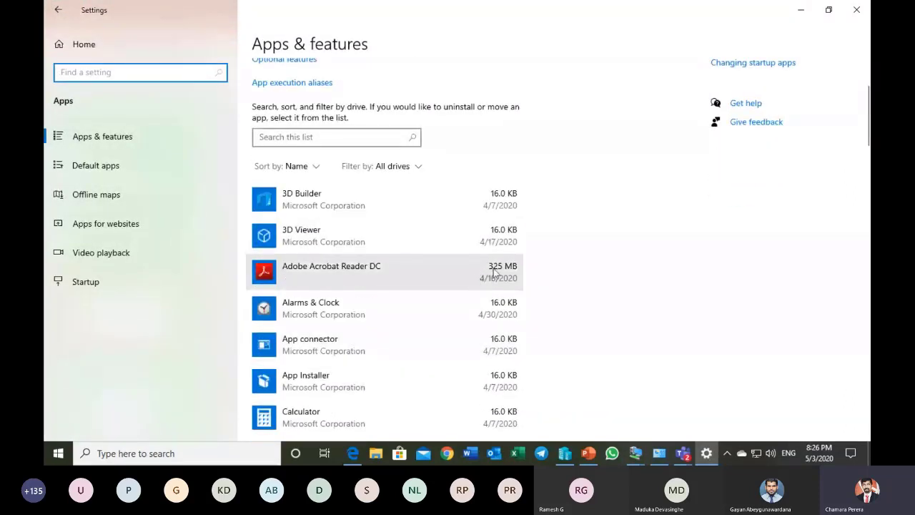
scroll(482, 288, up, 3)
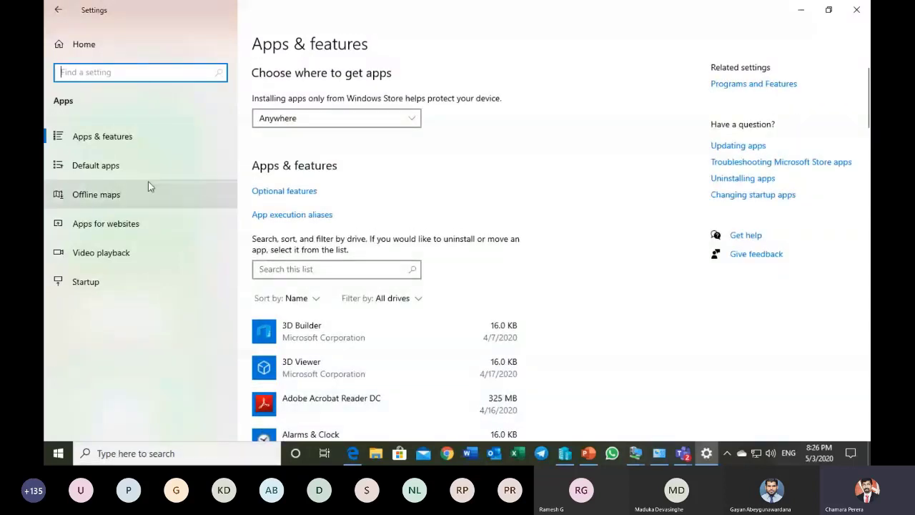
click(59, 12)
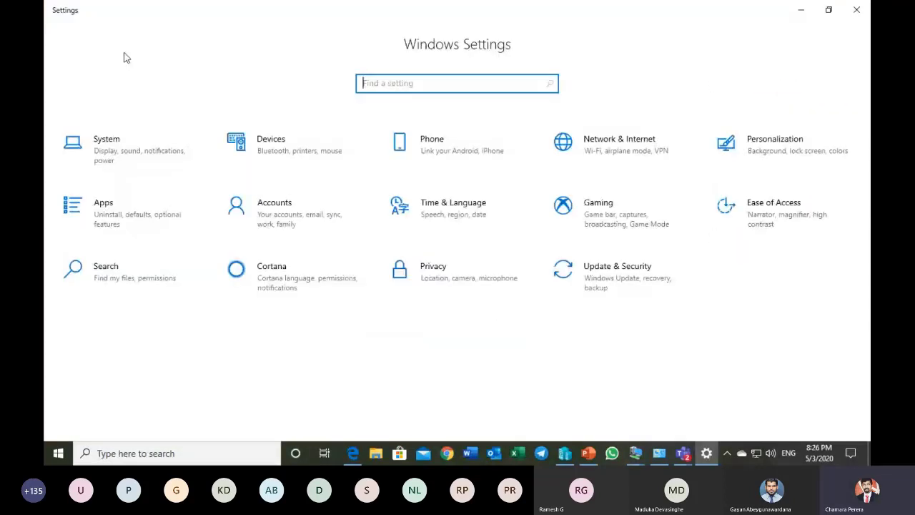
Step: Review the Your info, Email & accounts and Sign-in options pages under Accounts, and return to the Settings home
click(290, 210)
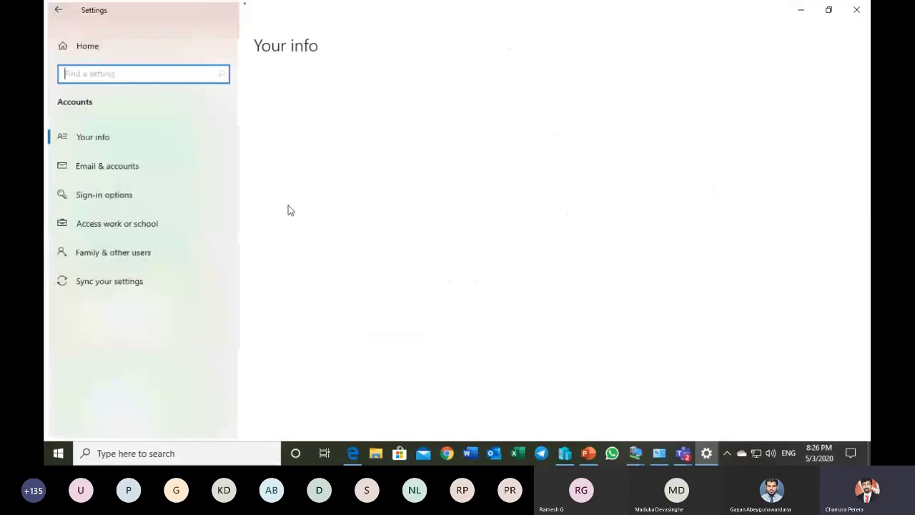
click(163, 172)
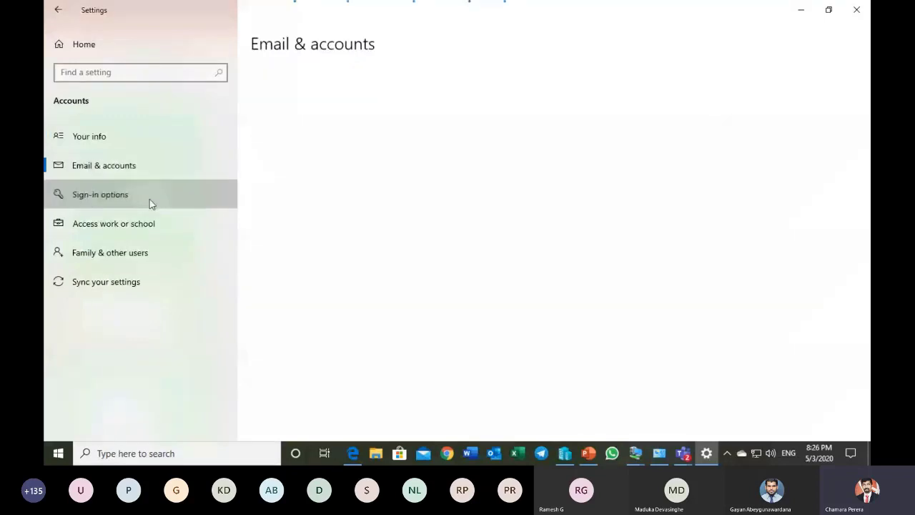
click(149, 199)
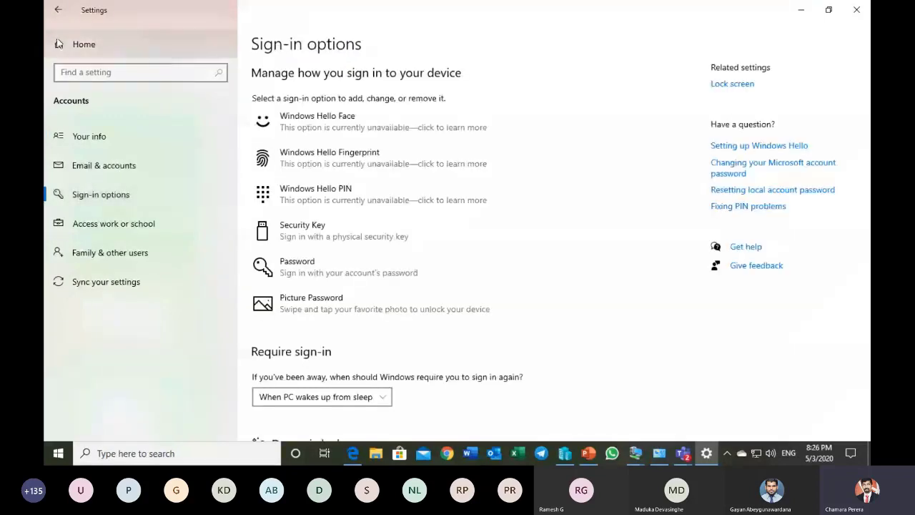
click(58, 10)
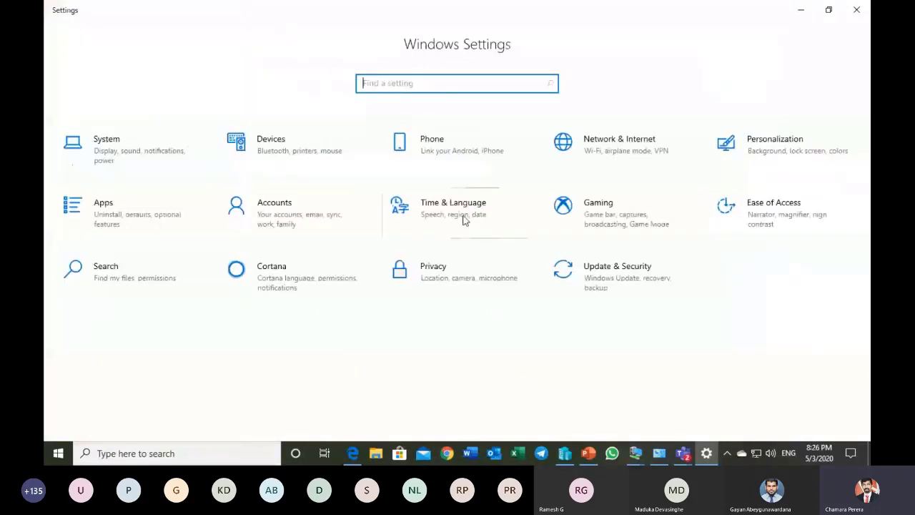
Step: View the Date & time page under Time & Language and return to the Settings home
click(448, 222)
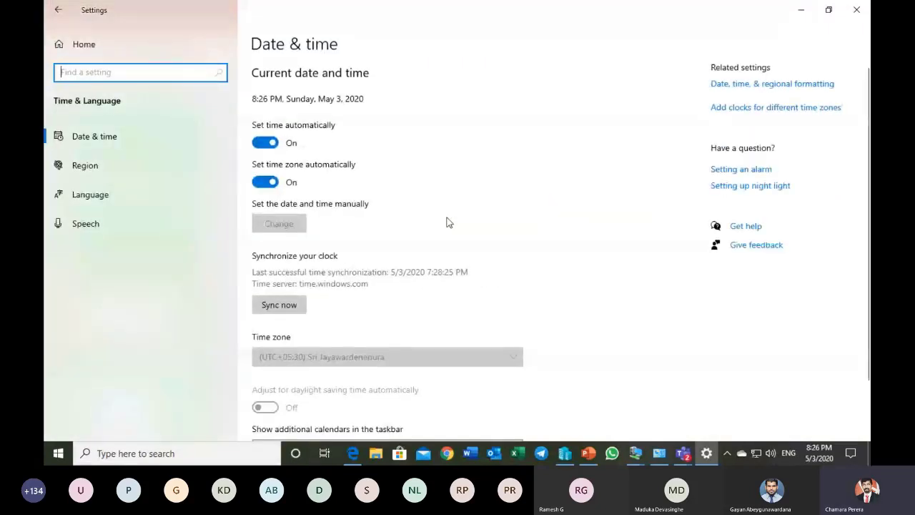
click(60, 13)
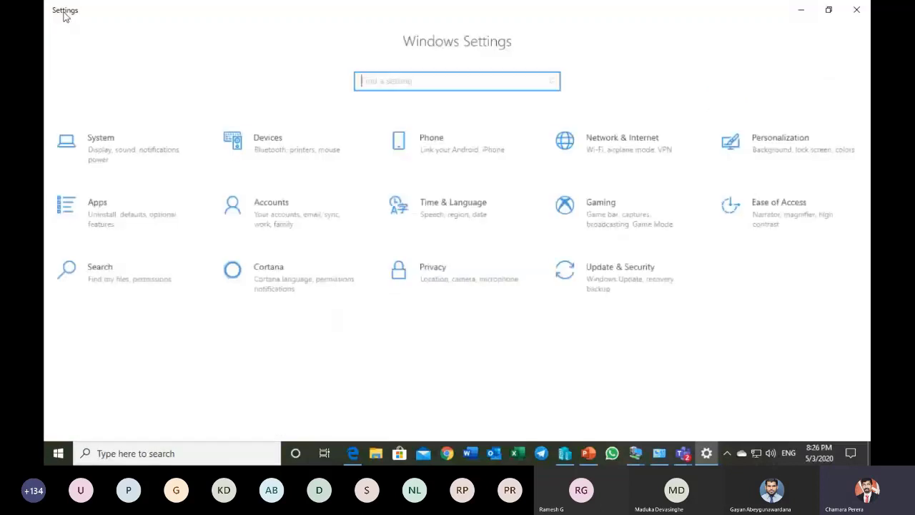
Step: Turn the Game bar recording option under Gaming on and back off, and return to the Settings home
click(591, 207)
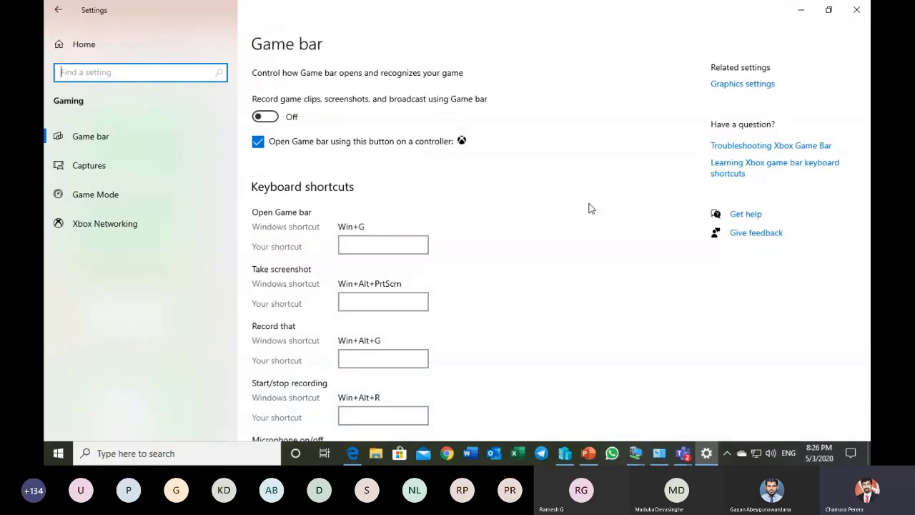
click(277, 117)
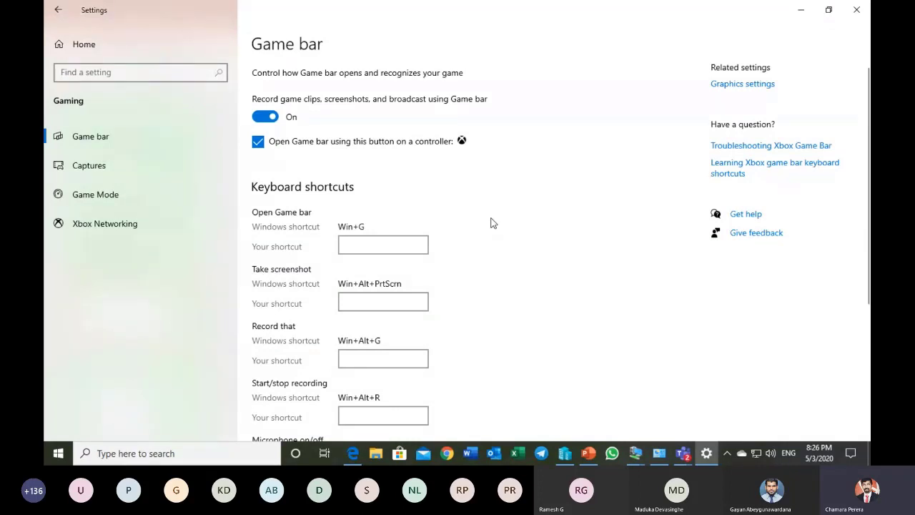
key(super)
click(430, 44)
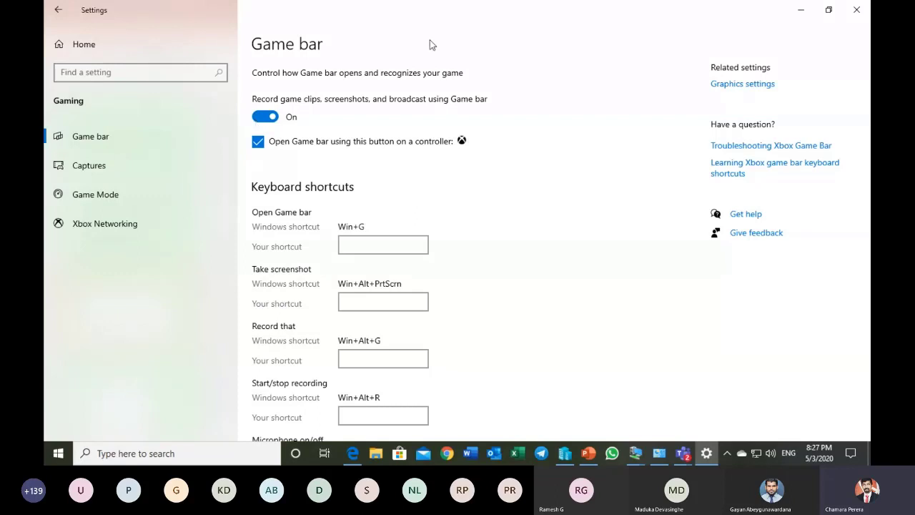
click(270, 120)
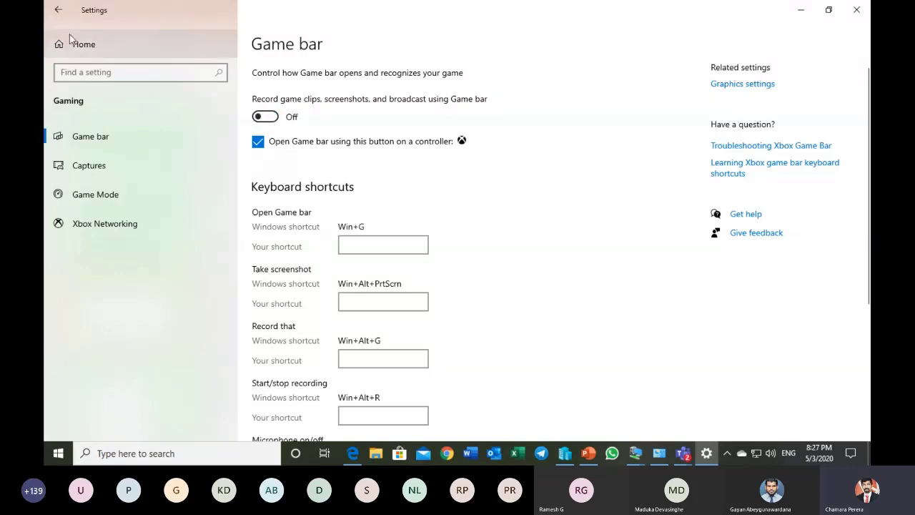
click(58, 13)
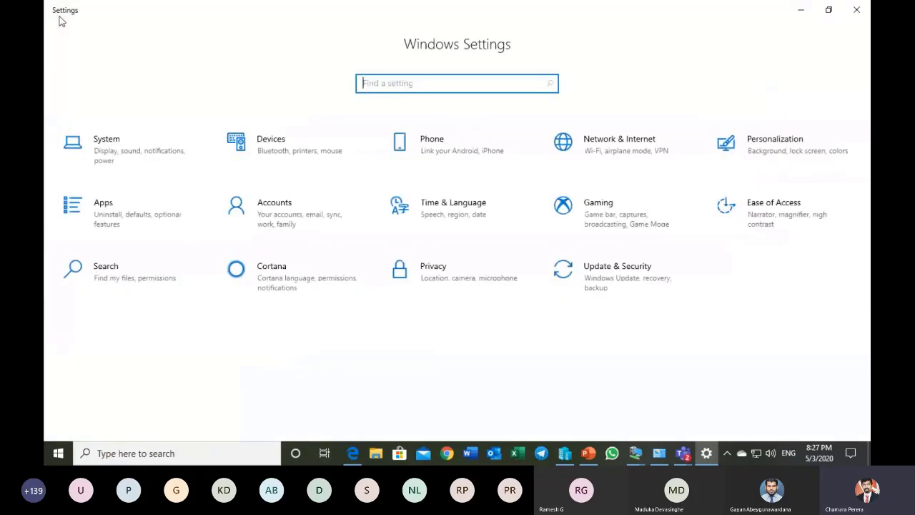
Step: View the Ease of Access Display page and the Search Permissions & History page, returning to the Settings home after each
click(763, 219)
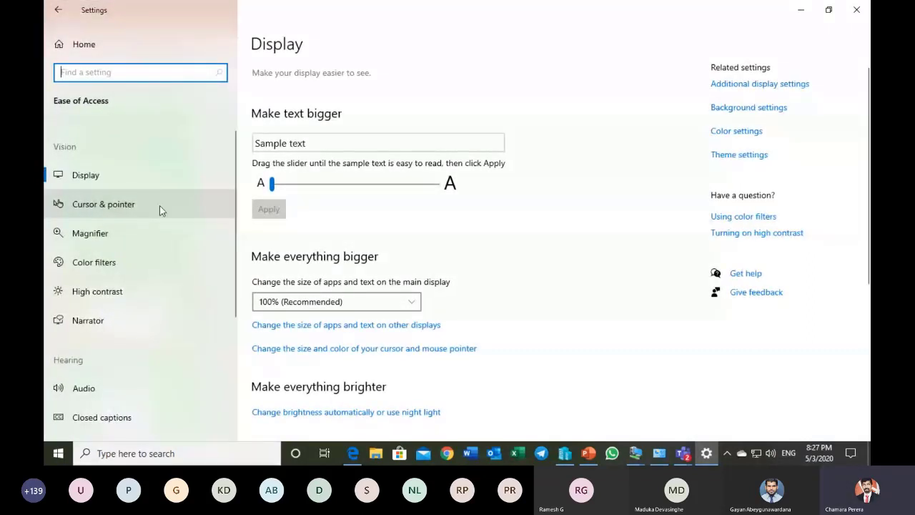
click(60, 10)
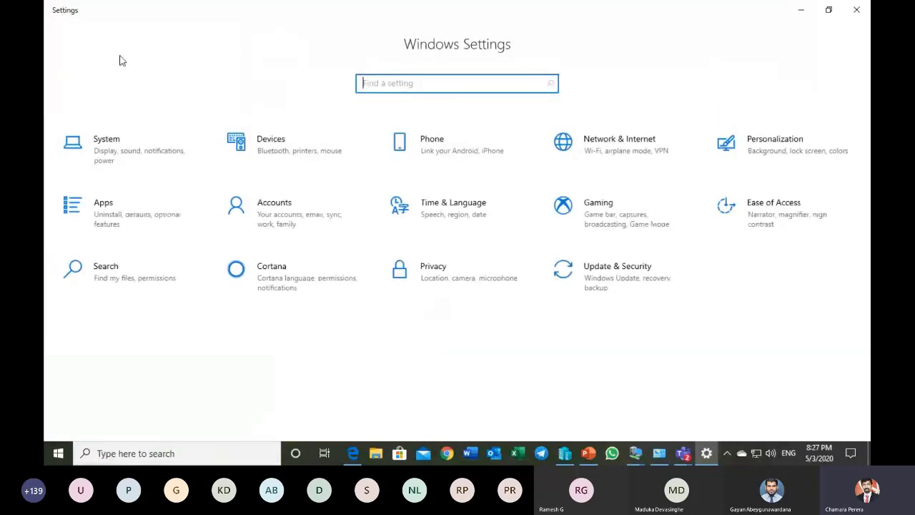
click(147, 278)
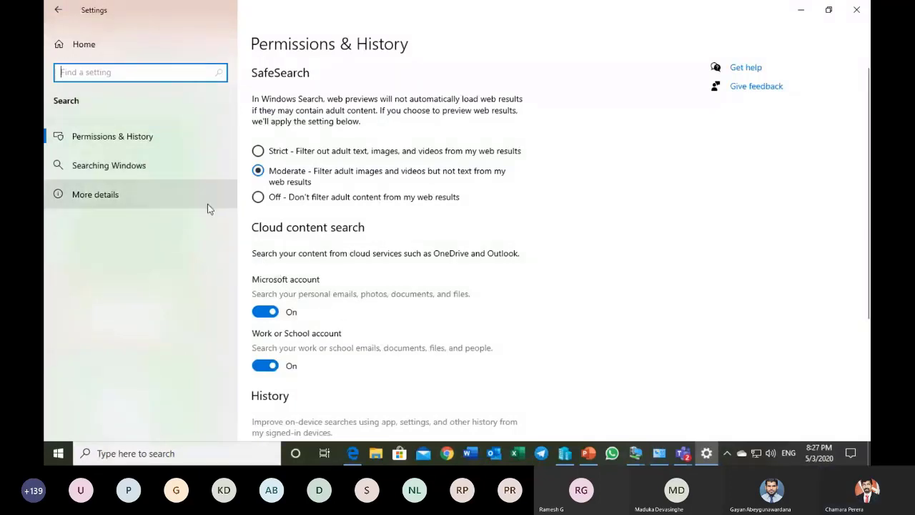
scroll(365, 312, down, 3)
scroll(365, 312, up, 3)
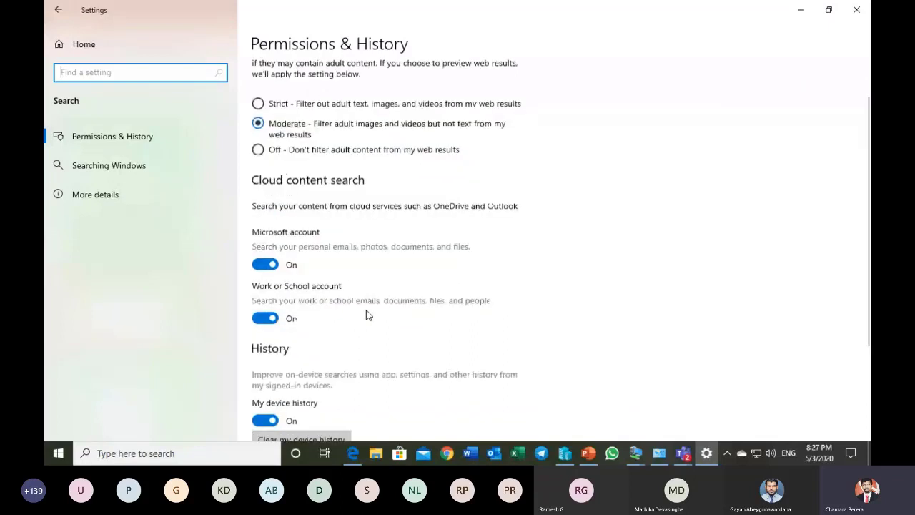
click(57, 11)
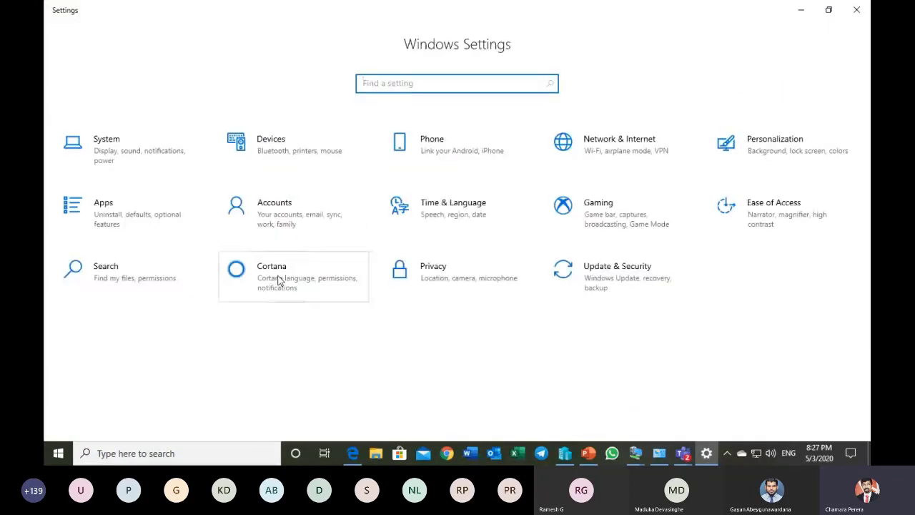
Step: Review the General, Location and Camera pages under Privacy, including the per-app access lists, and return to the Settings home
click(454, 280)
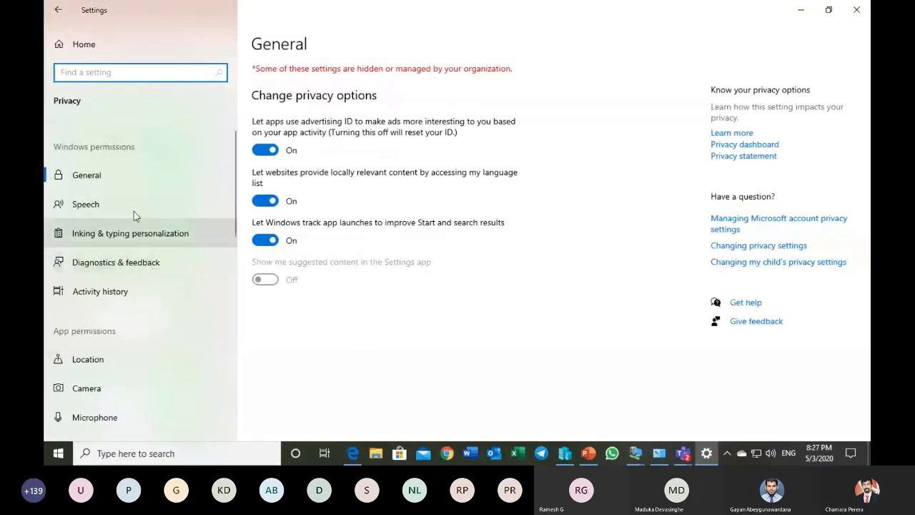
click(121, 175)
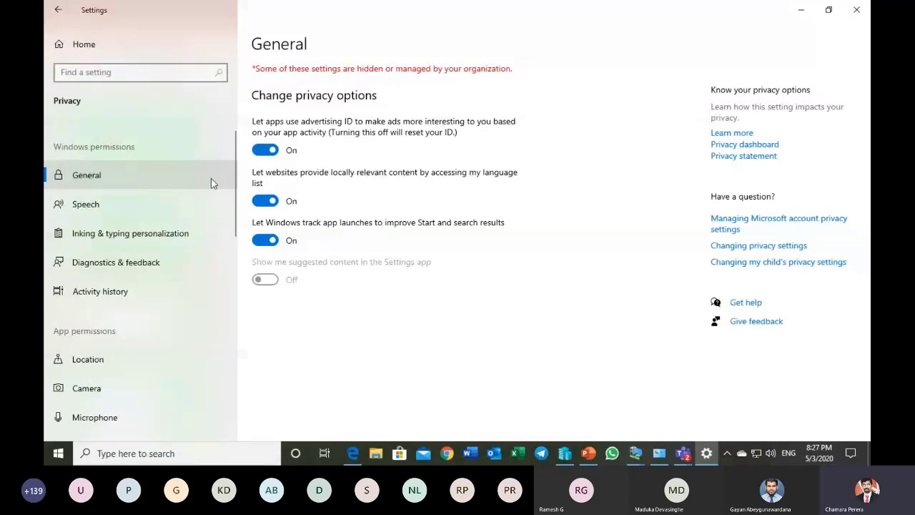
click(133, 357)
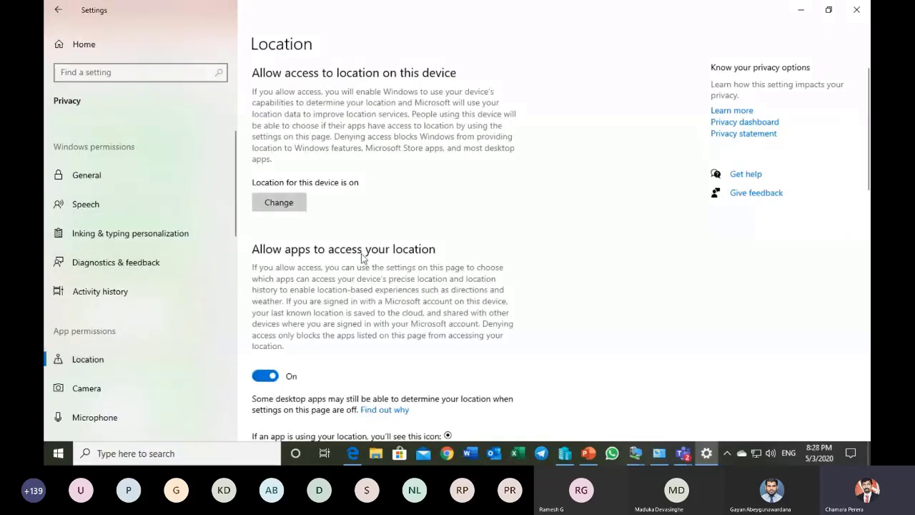
scroll(379, 257, down, 4)
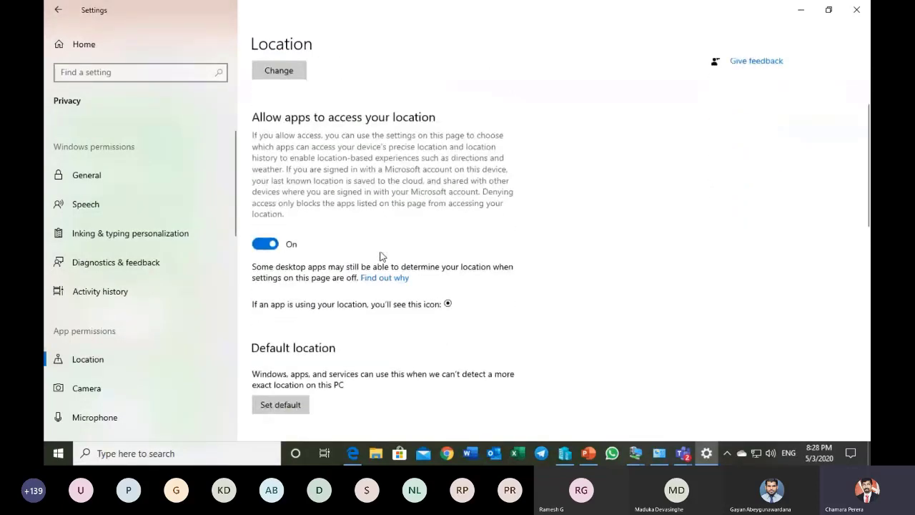
scroll(379, 256, down, 5)
scroll(378, 256, up, 4)
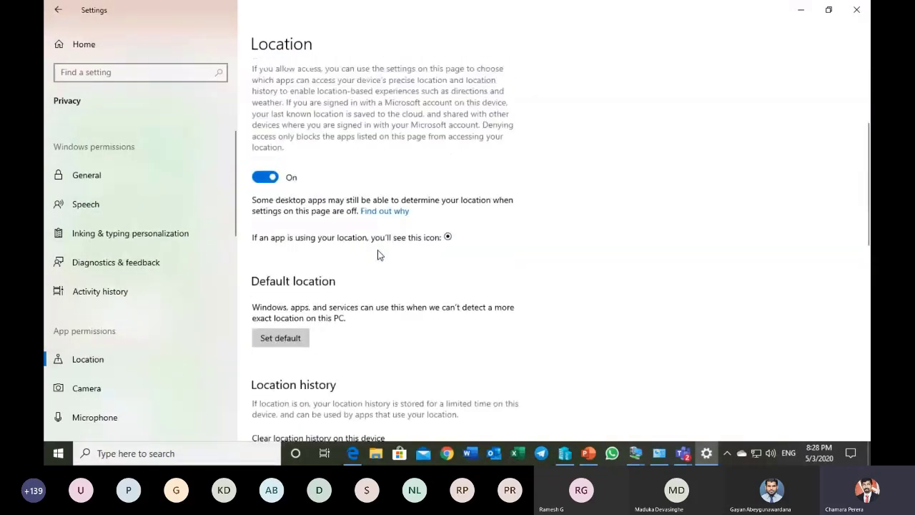
scroll(378, 255, down, 10)
scroll(380, 255, up, 2)
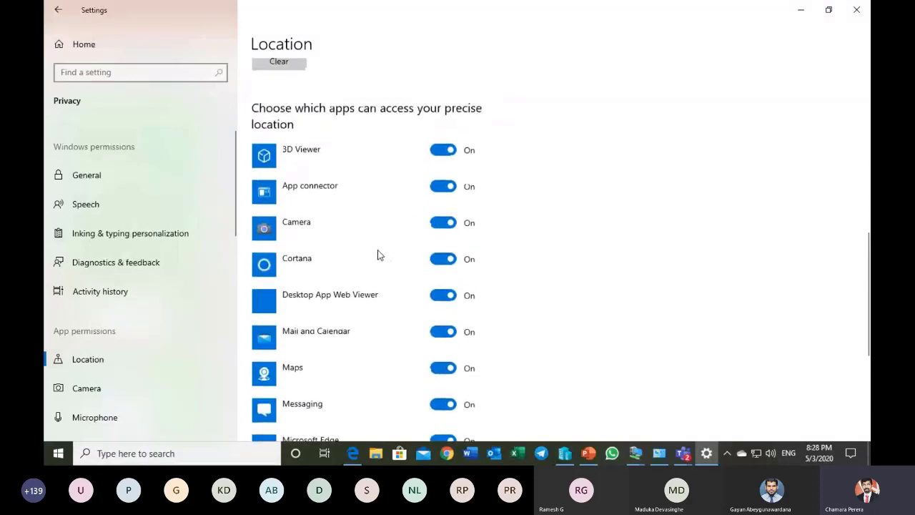
click(87, 388)
scroll(321, 268, down, 5)
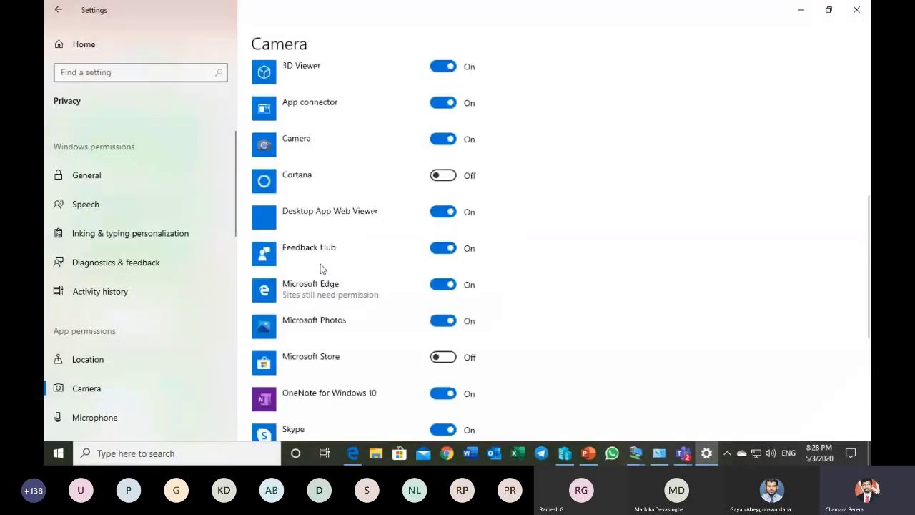
click(84, 43)
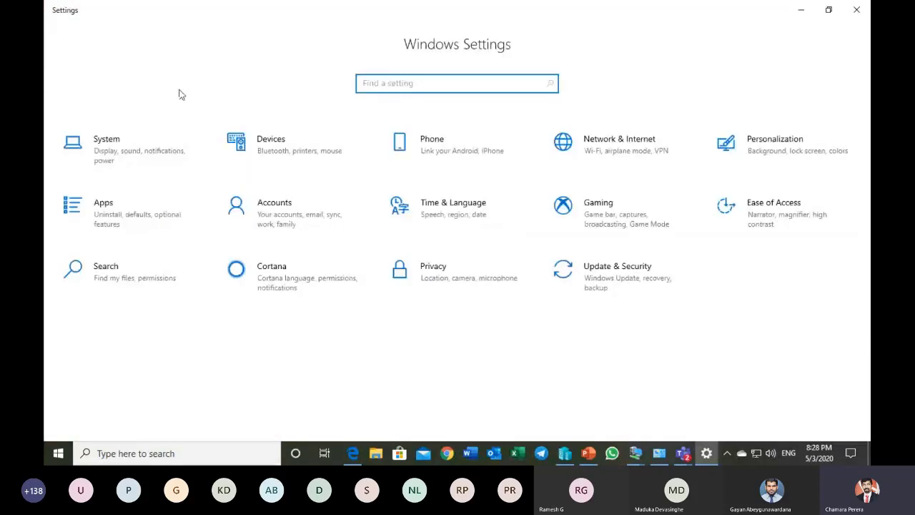
Step: Review the Windows Update, Windows Security, Backup, Troubleshoot and Recovery pages under Update & Security, and return to the Settings home
click(590, 274)
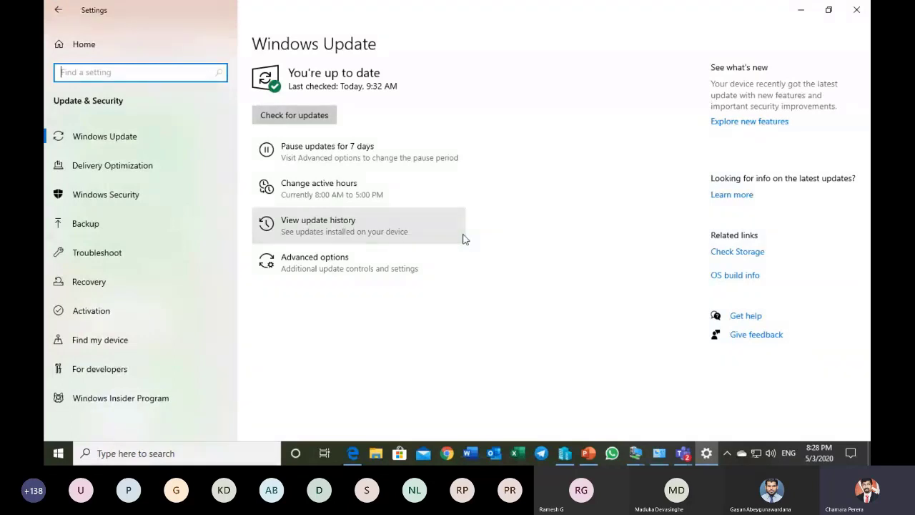
click(156, 198)
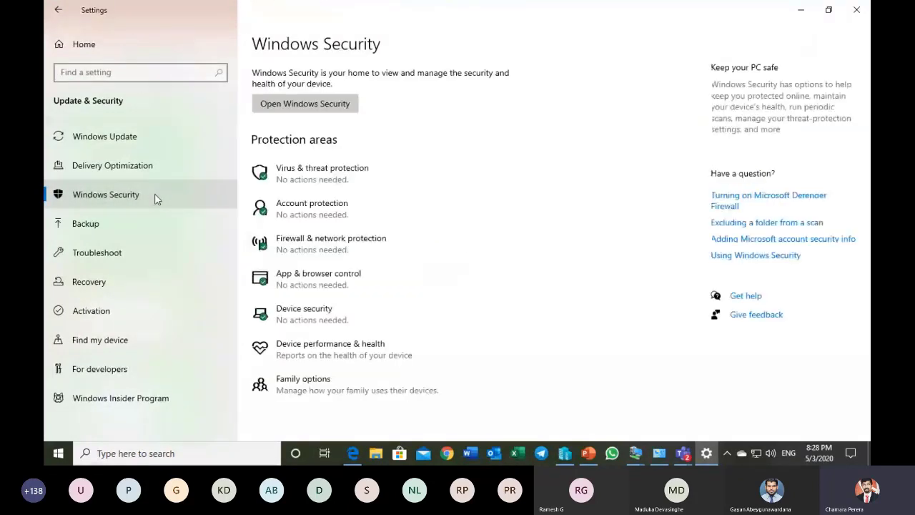
click(130, 223)
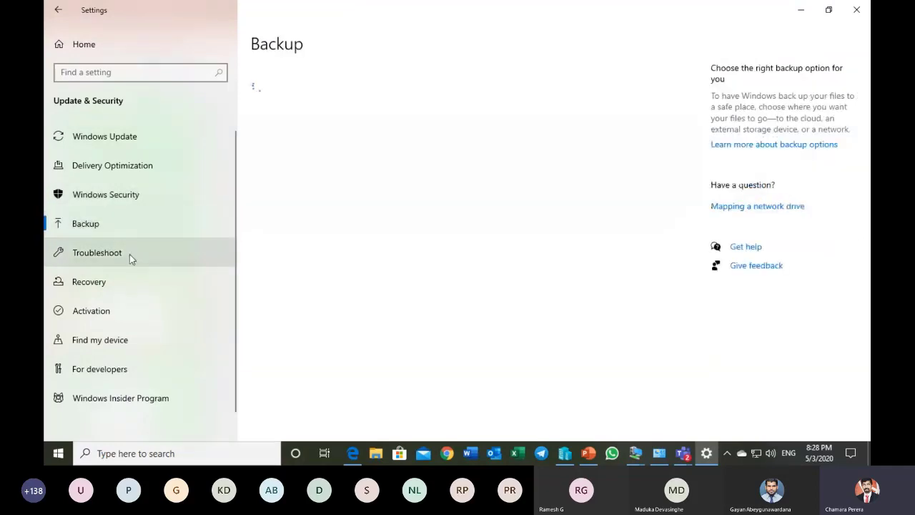
click(129, 253)
click(123, 283)
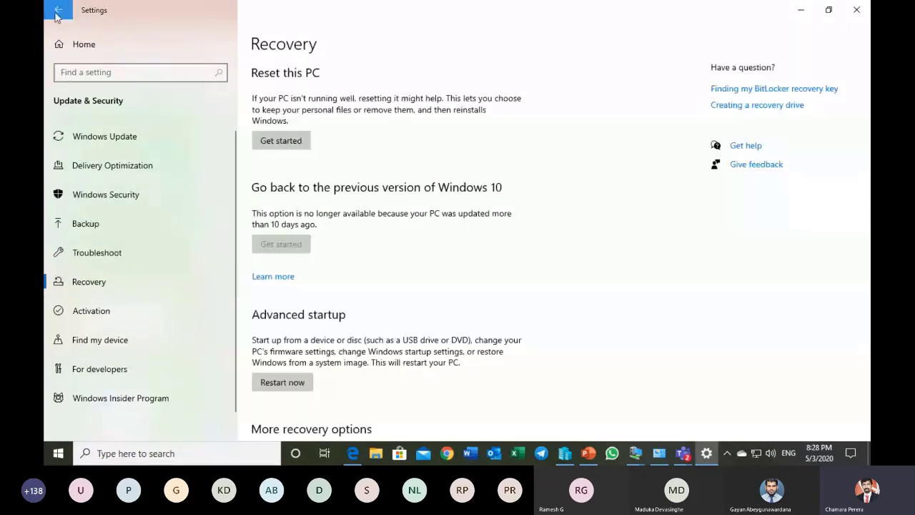
click(58, 10)
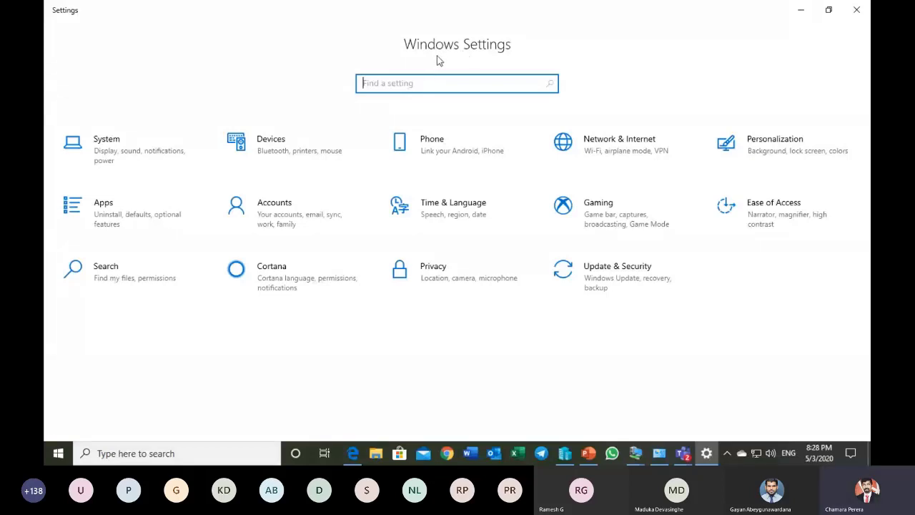
Step: Close Settings and show slide 12, "Using the Control Panel", in the PowerPoint presentation
click(858, 12)
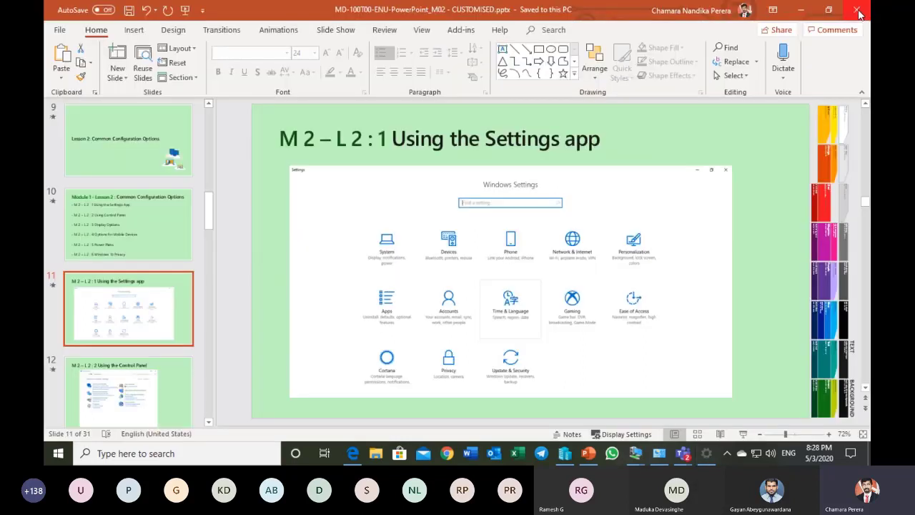
click(157, 398)
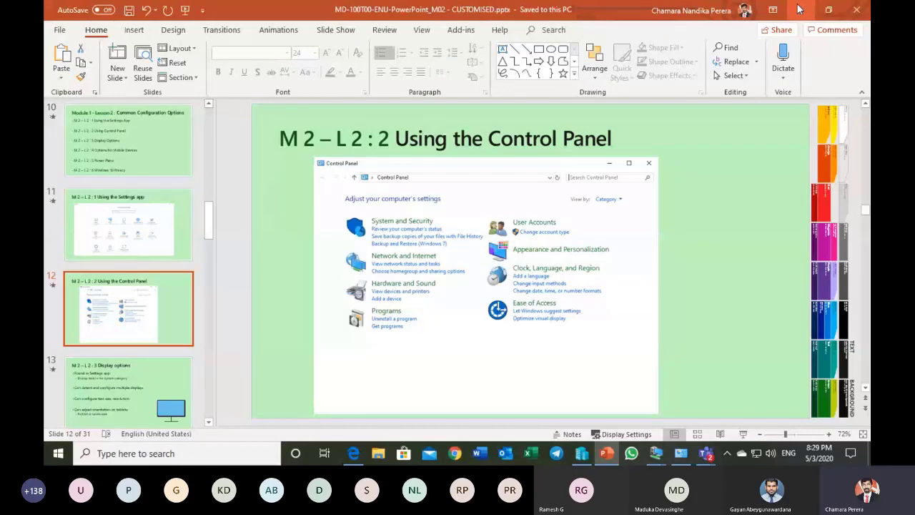
Step: Search Windows for "con" and open Control Panel
key(super)
text(con)
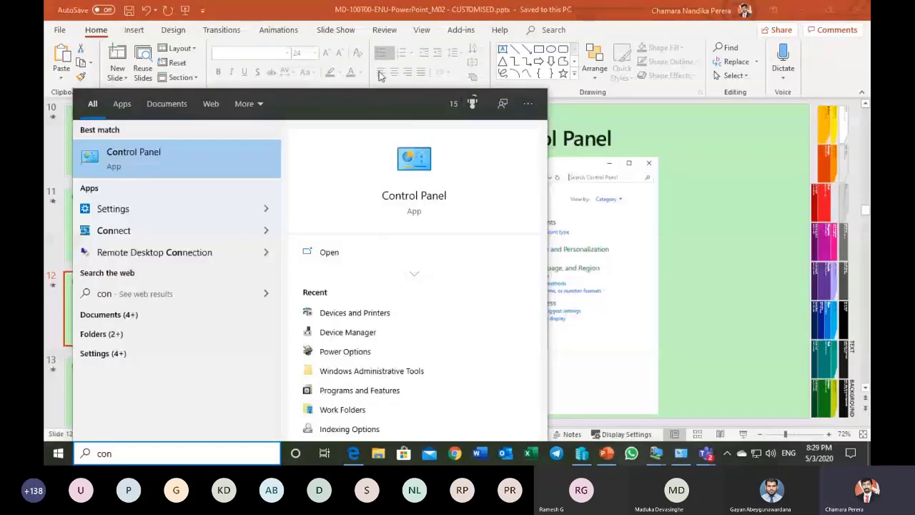
key(Return)
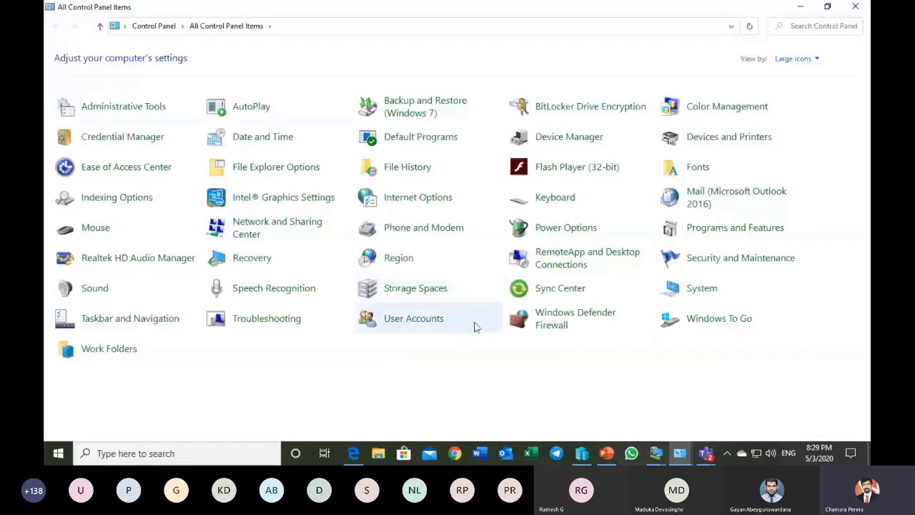
Step: Switch the Control Panel view to Category and finally to Small icons
click(794, 59)
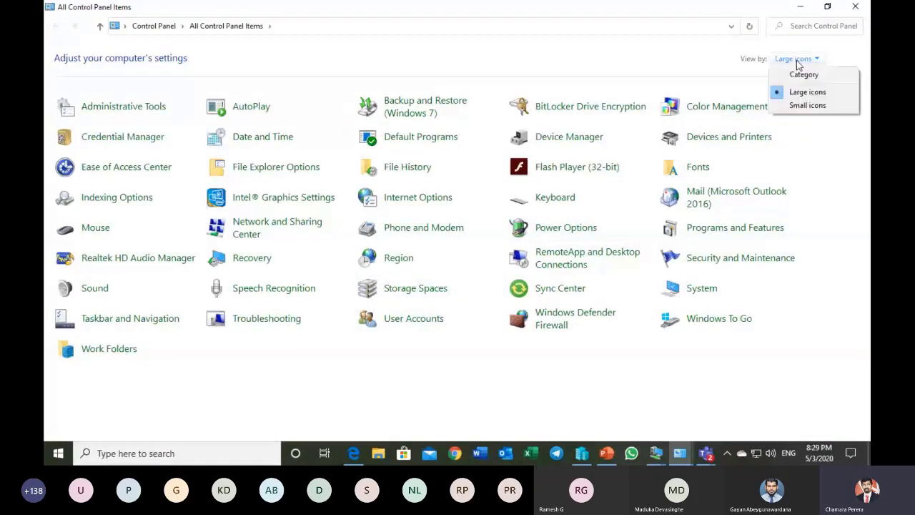
click(802, 76)
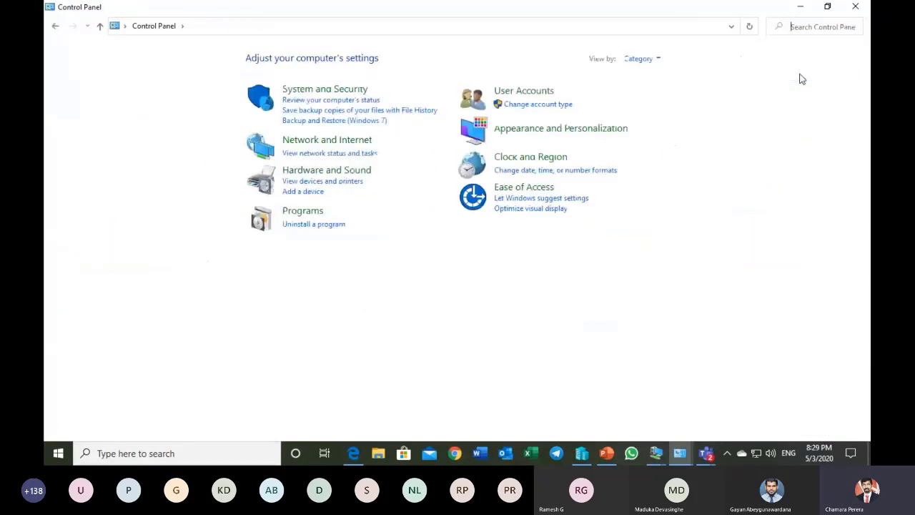
click(639, 60)
click(656, 105)
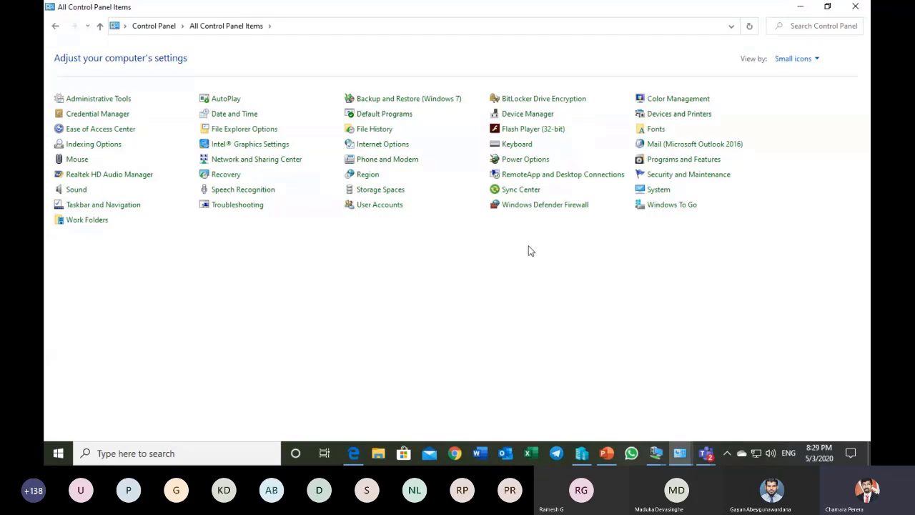
Step: Open Administrative Tools, view the Windows Memory Diagnostic options, and close the diagnostic without running it
click(143, 104)
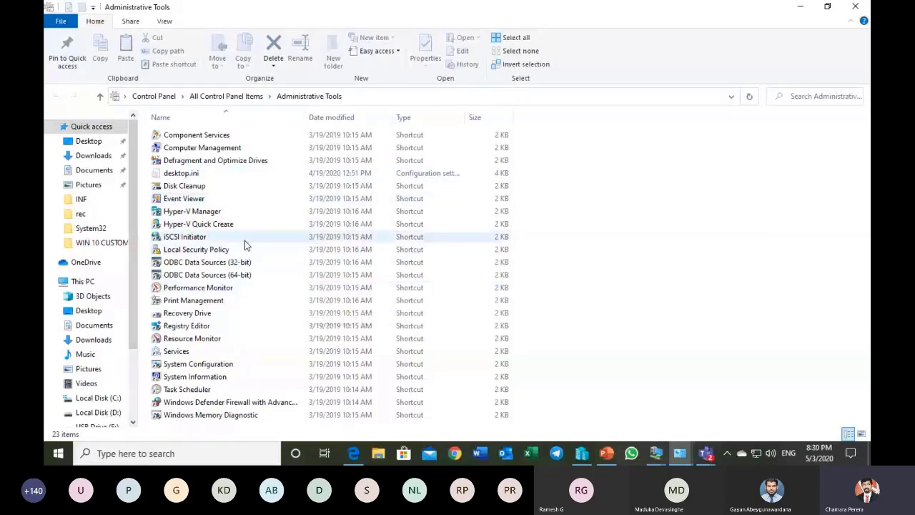
click(248, 418)
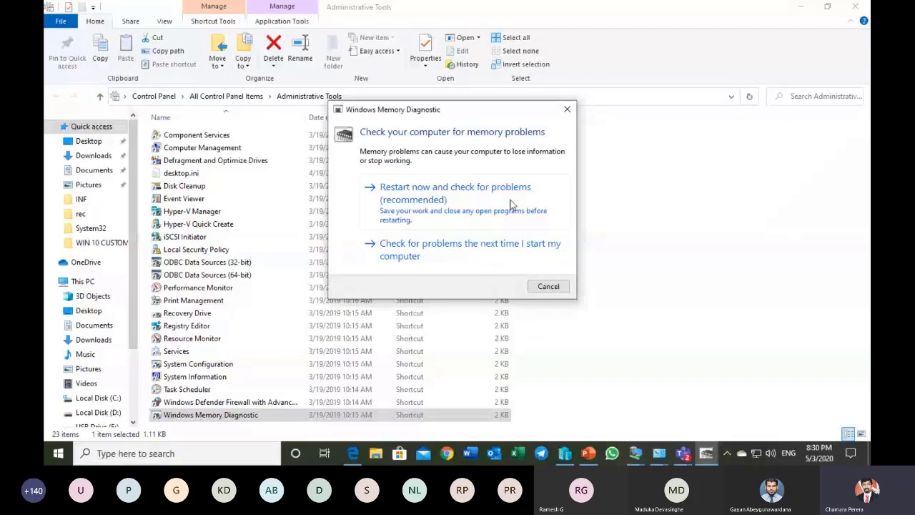
click(567, 109)
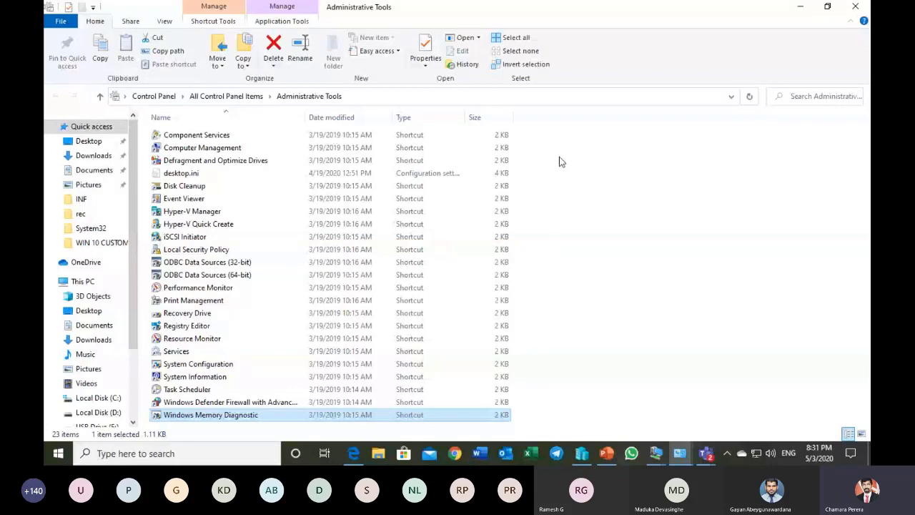
Step: Close Administrative Tools and Control Panel, and show slide 13, "Display options", in the PowerPoint presentation
click(855, 7)
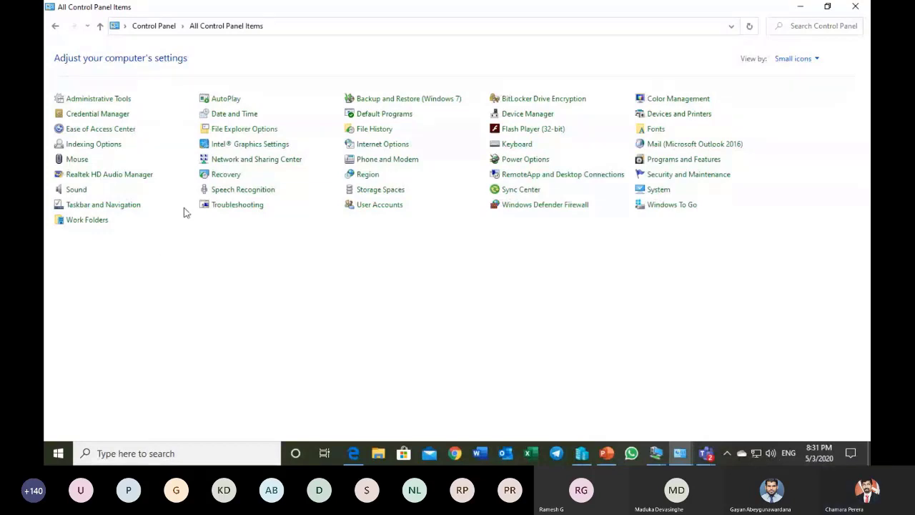
click(854, 7)
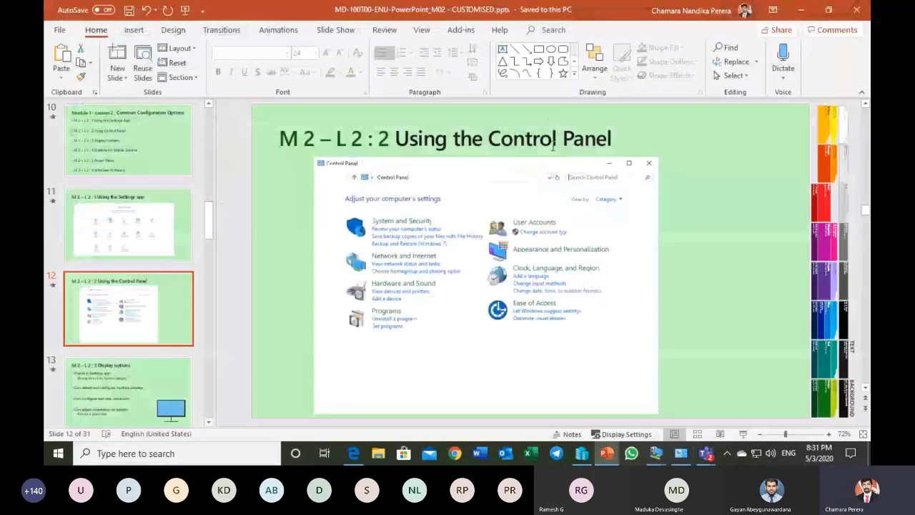
click(143, 390)
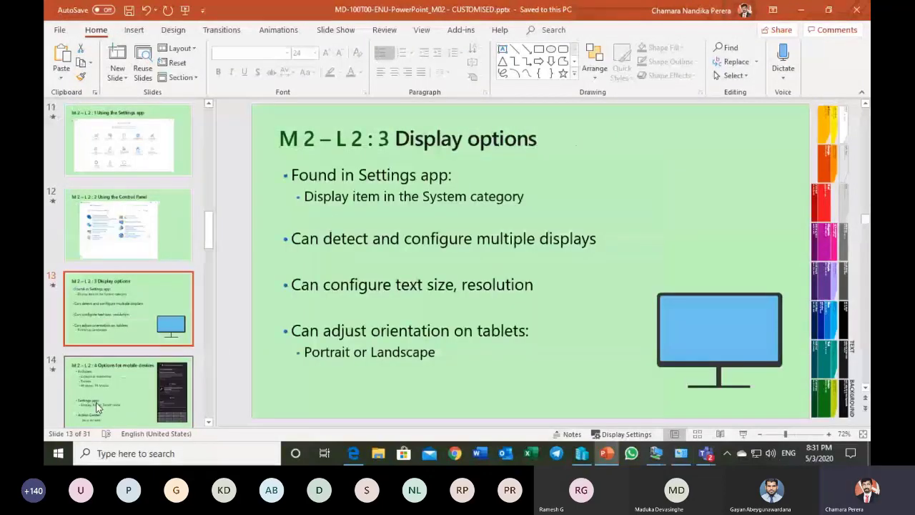
Step: Open Windows Settings and go to the Display page of the System category
click(59, 453)
click(60, 395)
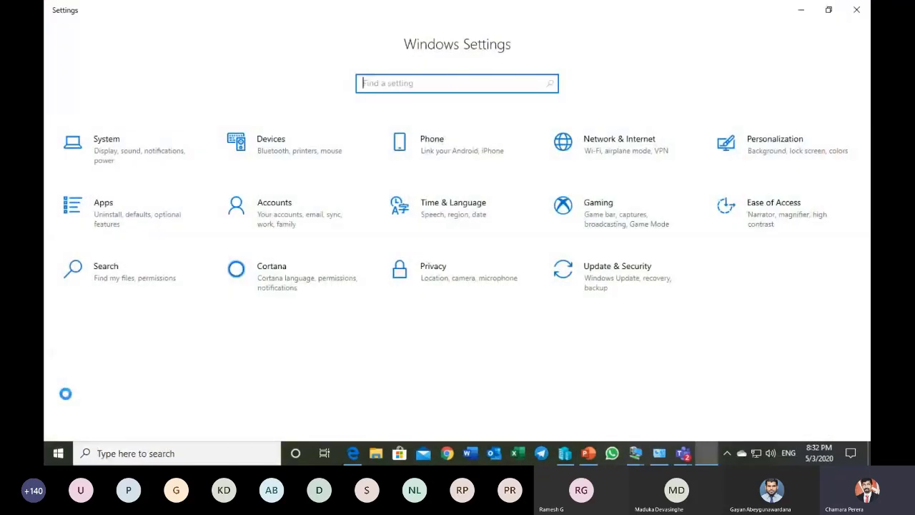
click(112, 154)
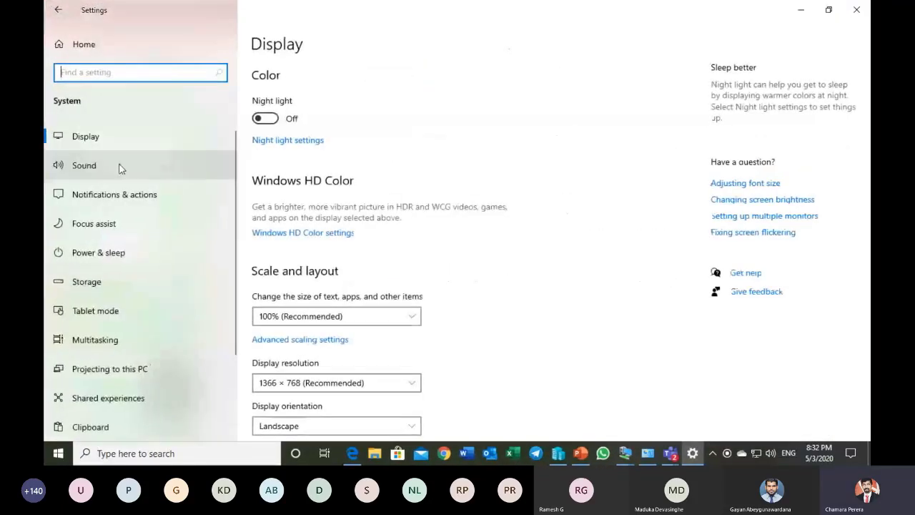
click(114, 142)
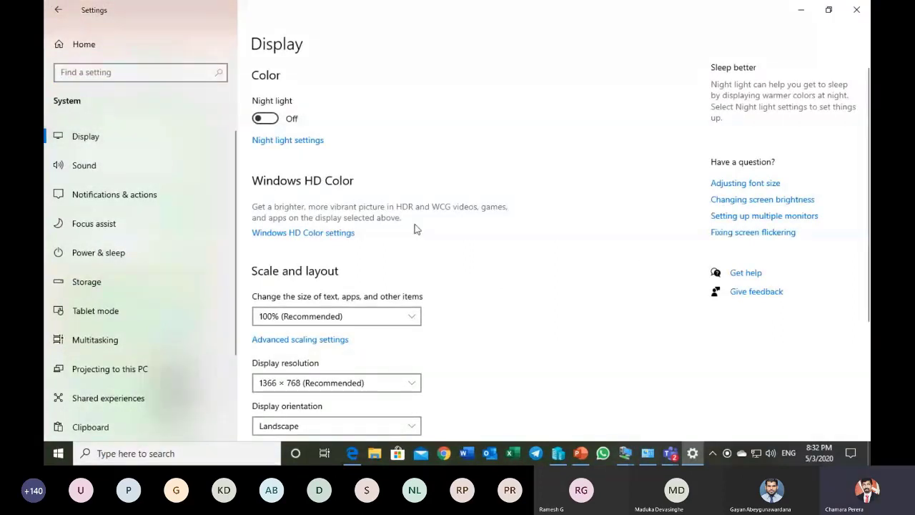
Step: Examine the available choices for text and app scaling, display resolution and display orientation without changing any of them
scroll(414, 236, down, 2)
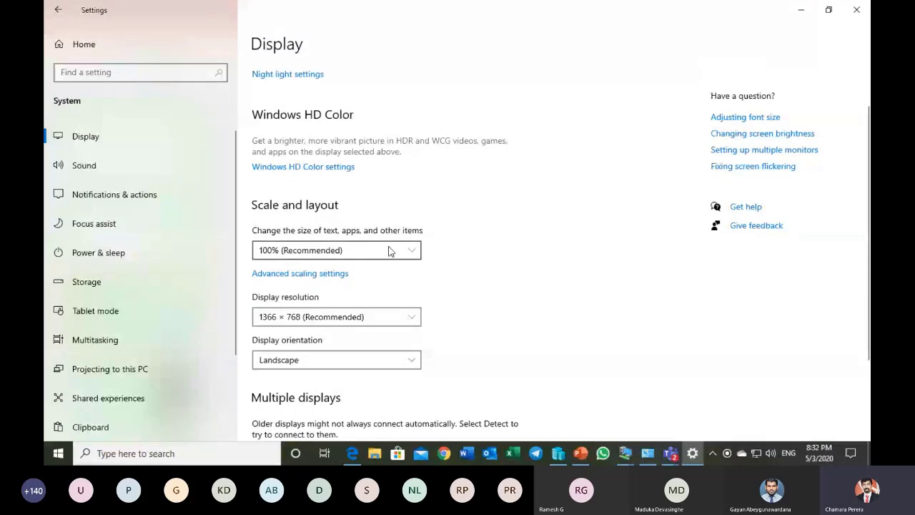
click(390, 250)
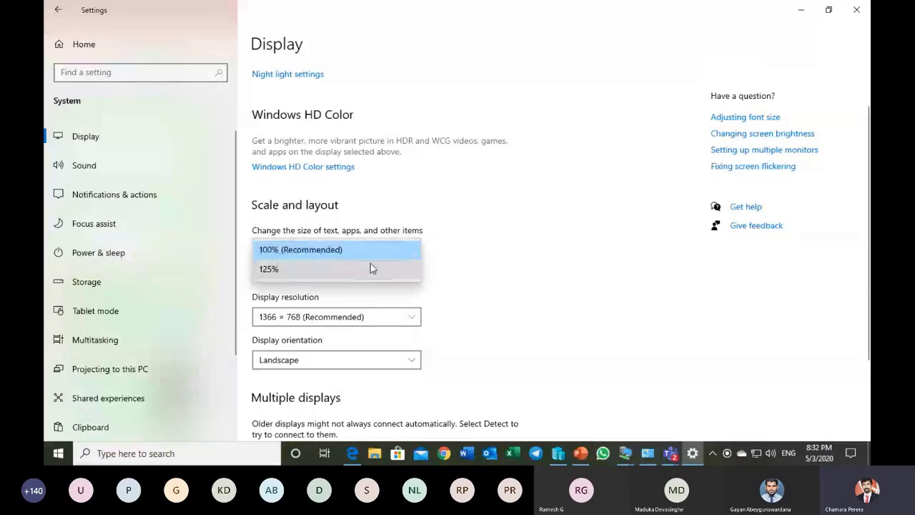
click(476, 252)
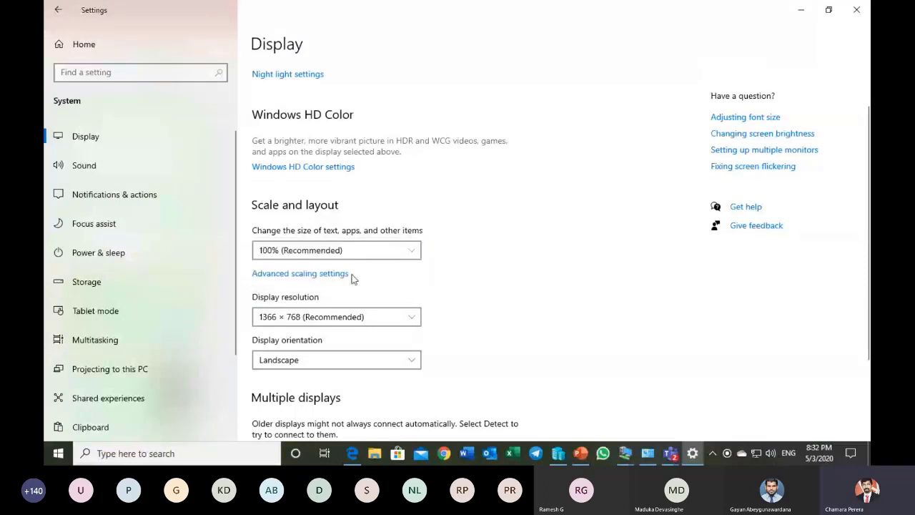
click(357, 319)
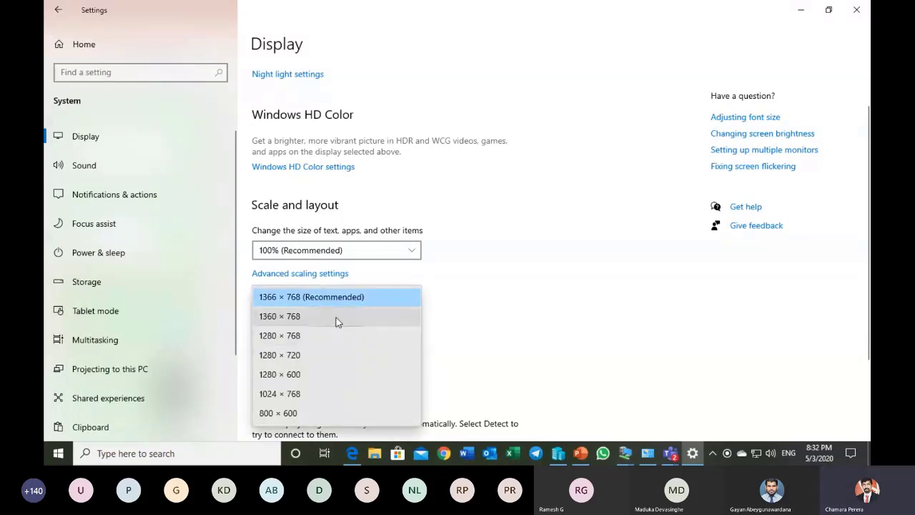
click(509, 290)
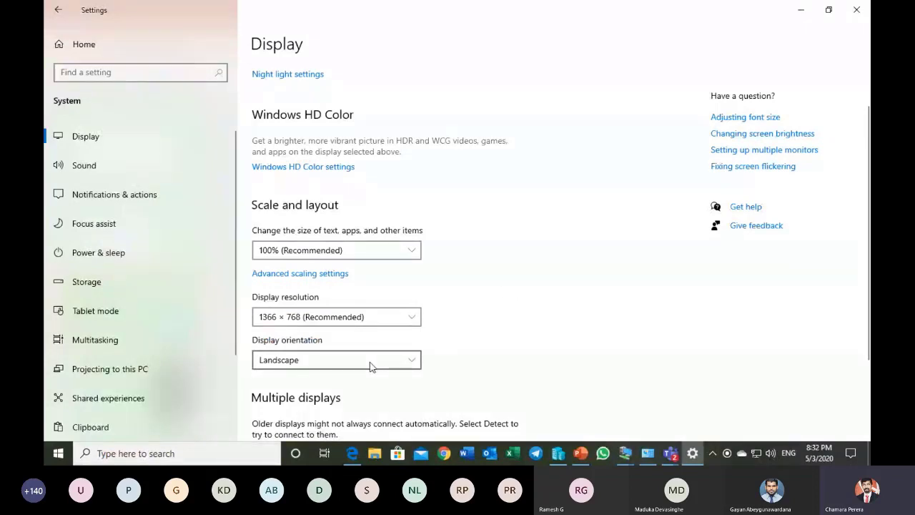
scroll(494, 321, down, 2)
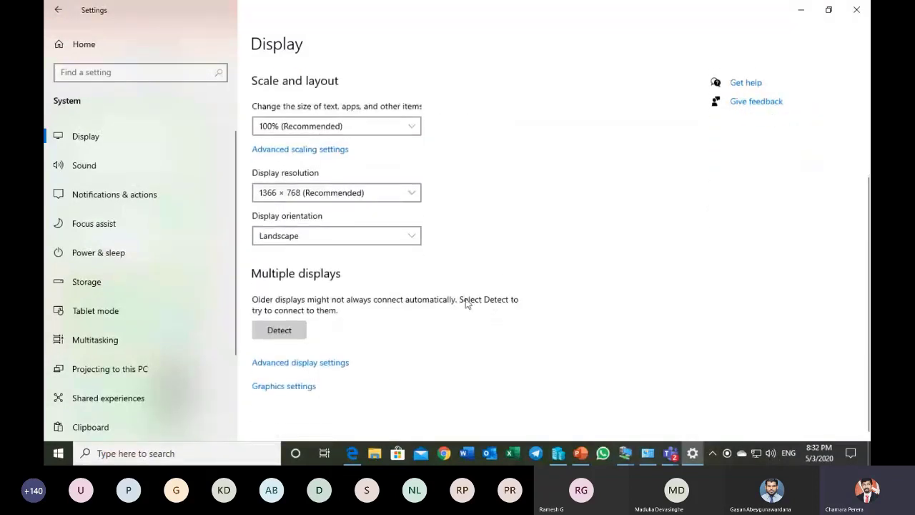
click(353, 240)
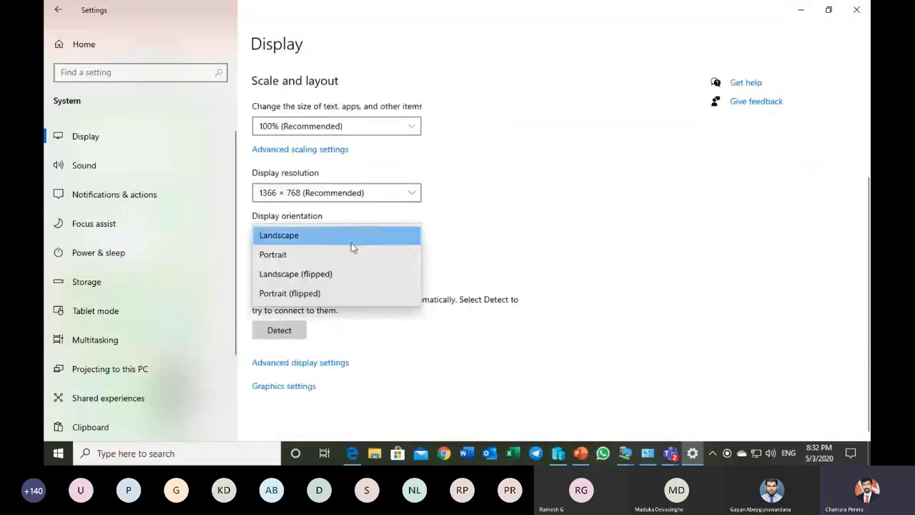
click(560, 214)
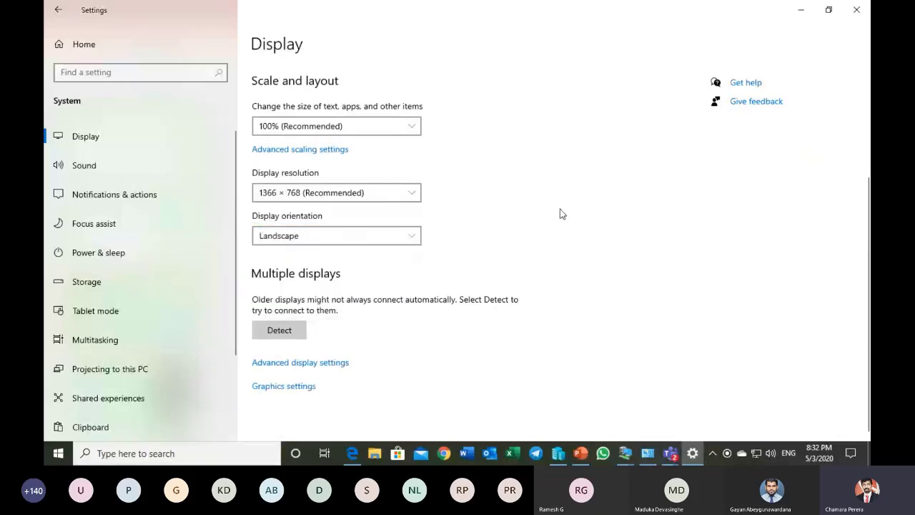
Step: Close Settings and show slide 14, "Options for mobile devices", in the PowerPoint presentation
click(863, 11)
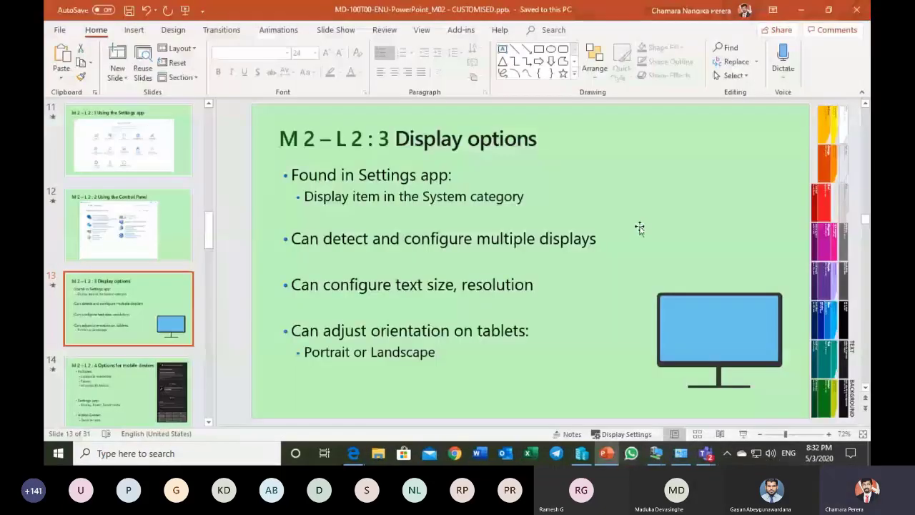
click(141, 378)
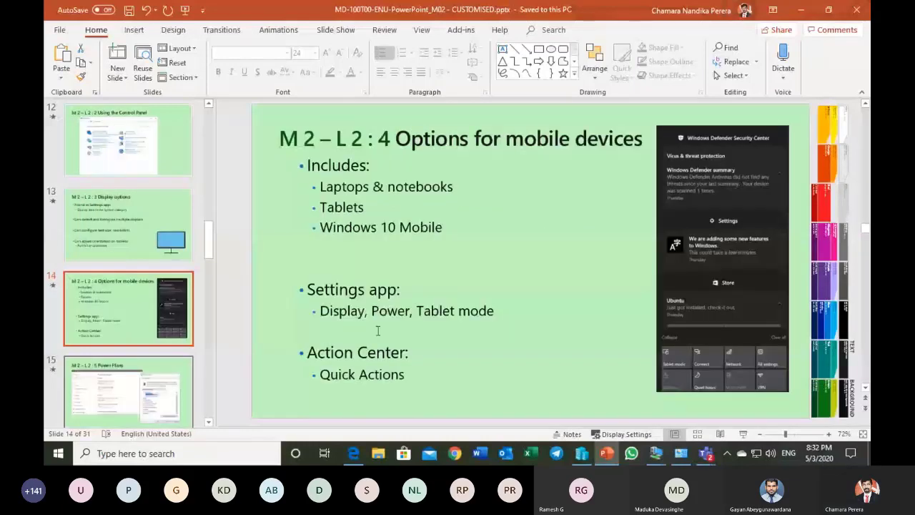
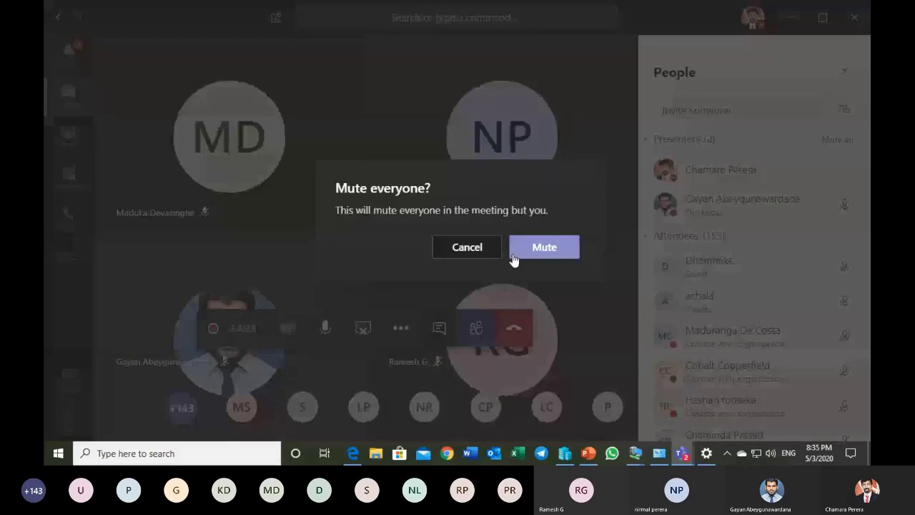
Step: Mute everyone else in the Teams meeting and open the Power & sleep page of Windows Settings
click(512, 257)
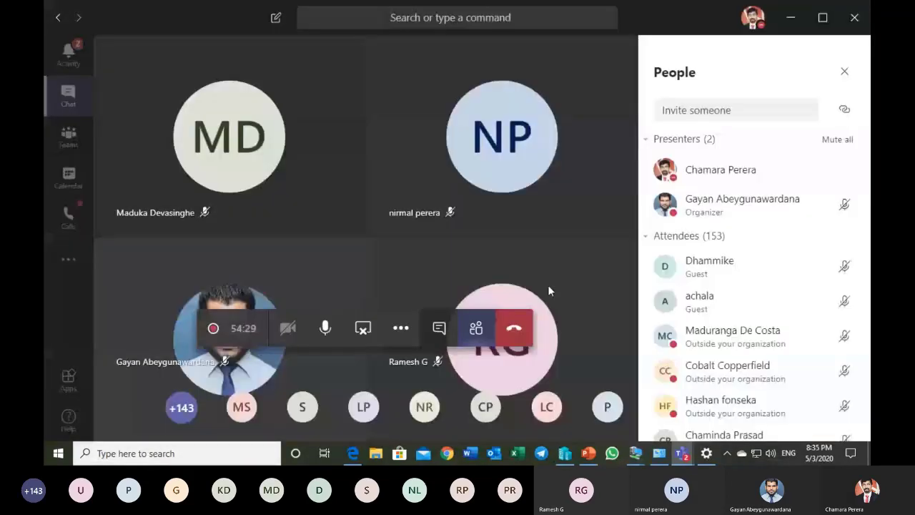
click(588, 453)
click(58, 453)
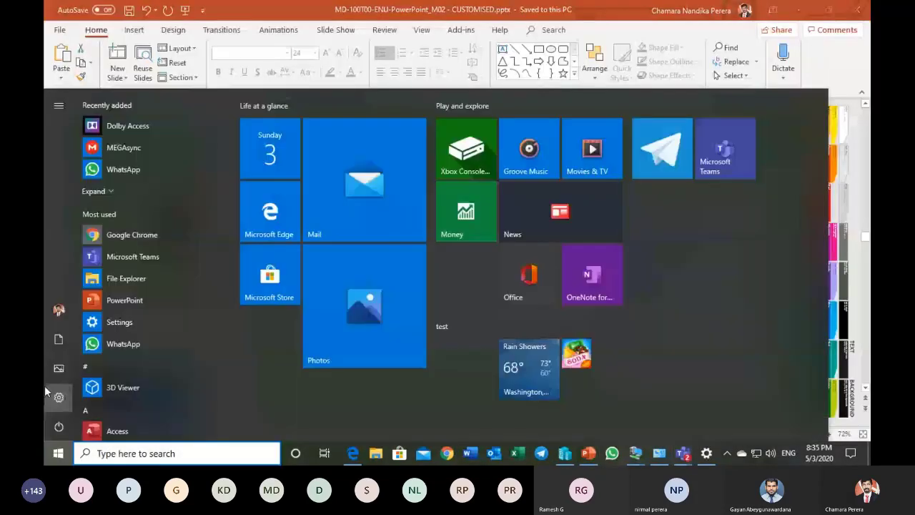
click(47, 393)
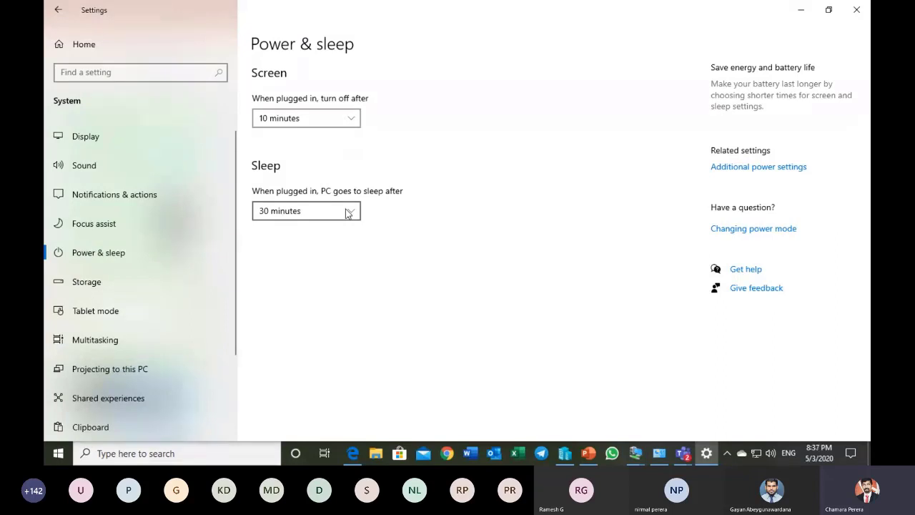
Step: Switch to PowerPoint, enlarge the Power & sleep screenshot on slide 15, "Power Plans", and reposition it over the slide
click(588, 454)
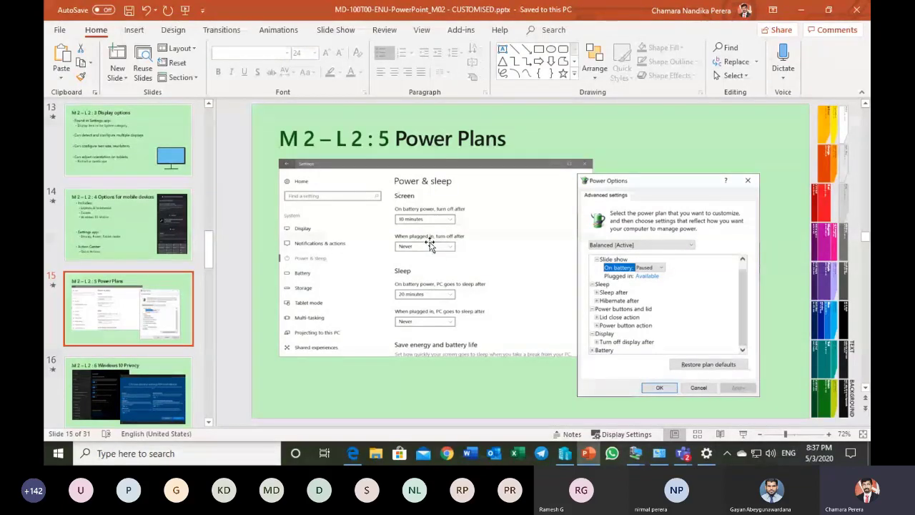
click(477, 244)
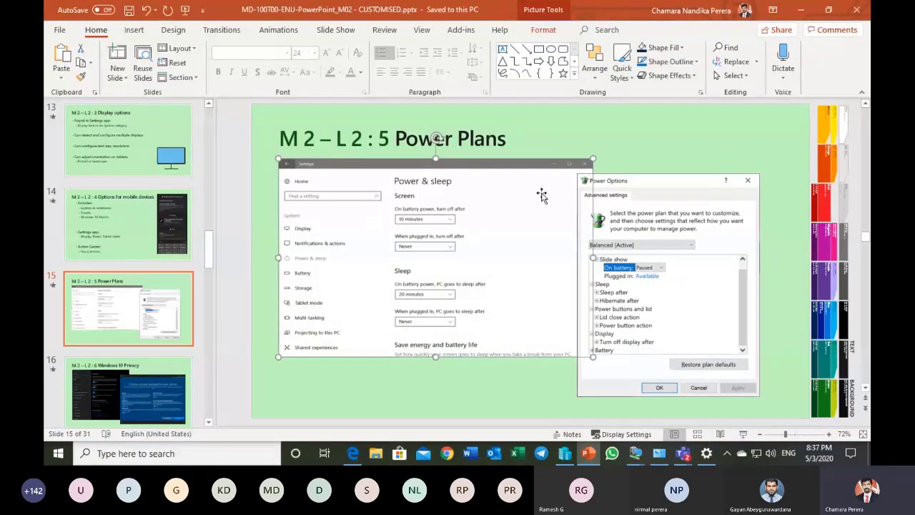
drag(593, 159, 743, 73)
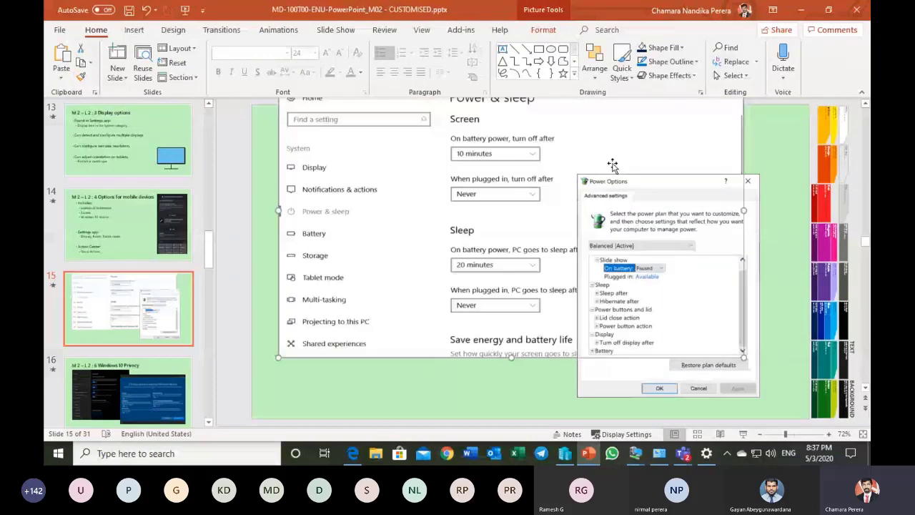
drag(612, 165, 486, 229)
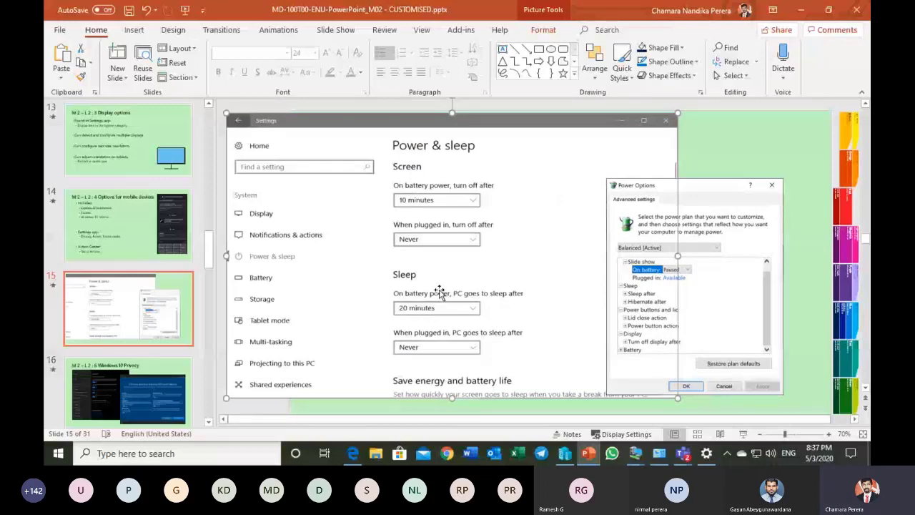
Step: Switch back to Settings, open the additional power settings and make Balanced (recommended) the active power plan
click(706, 453)
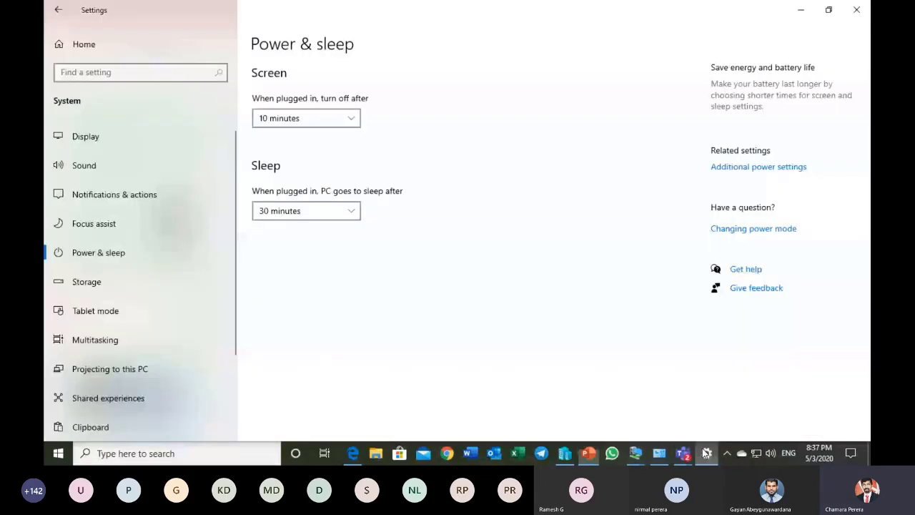
click(747, 169)
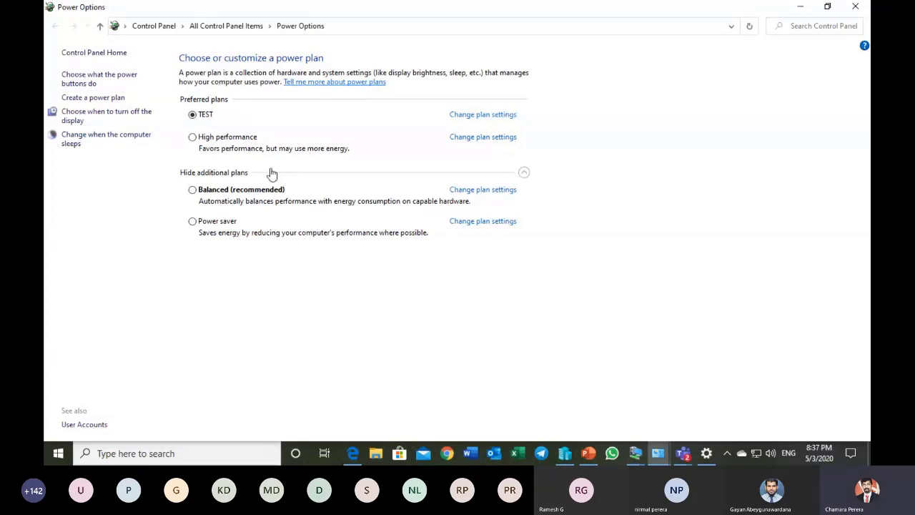
click(222, 194)
click(219, 225)
click(225, 140)
click(205, 120)
click(228, 191)
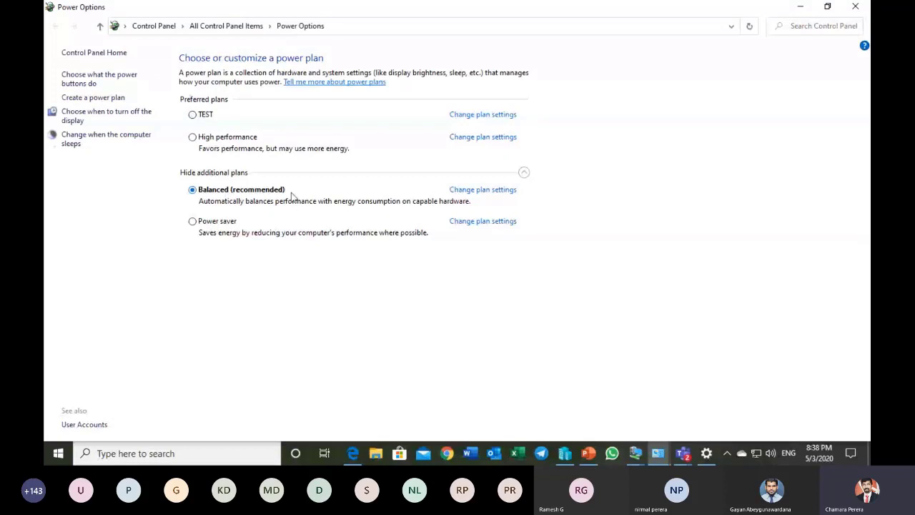
Step: View the Balanced plan's settings and its advanced power settings, and return to the plan list without changing anything
click(481, 190)
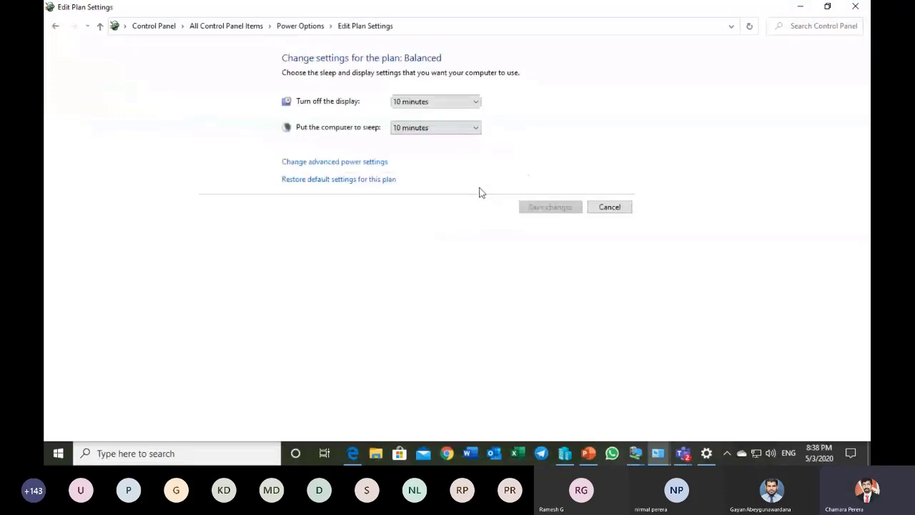
click(355, 164)
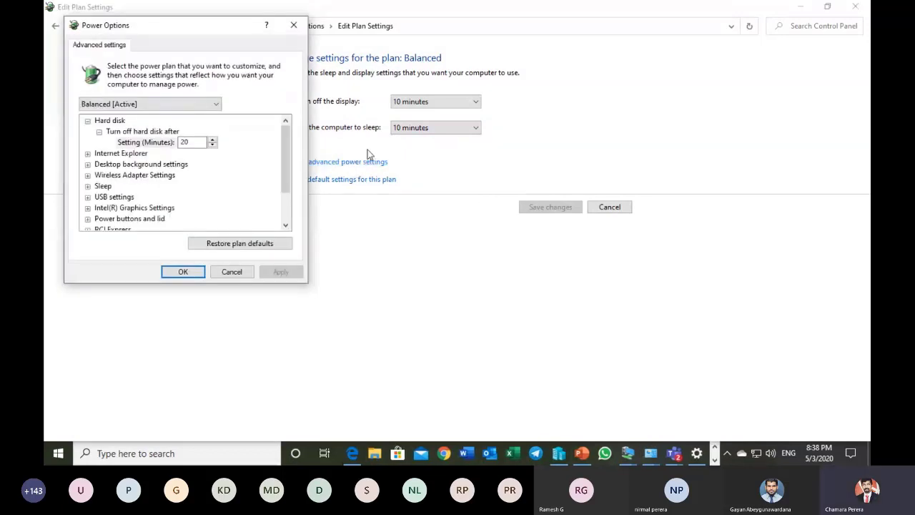
click(243, 270)
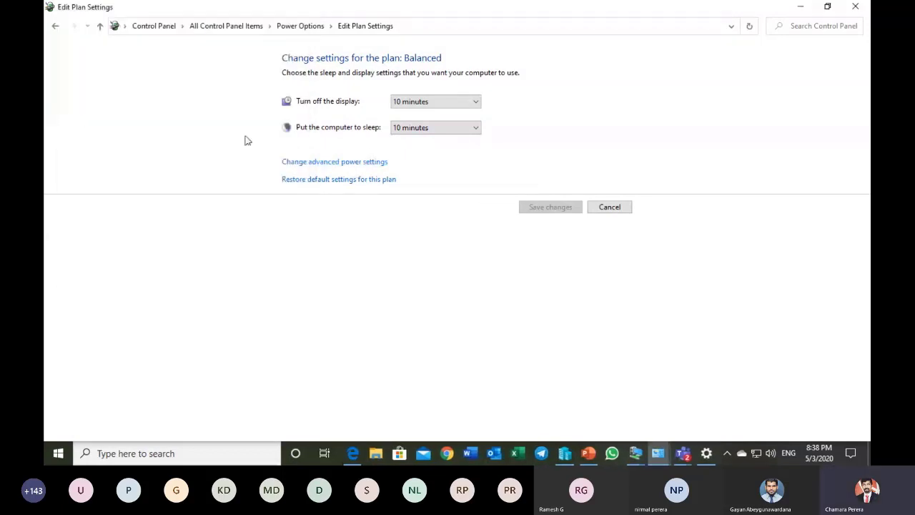
click(55, 27)
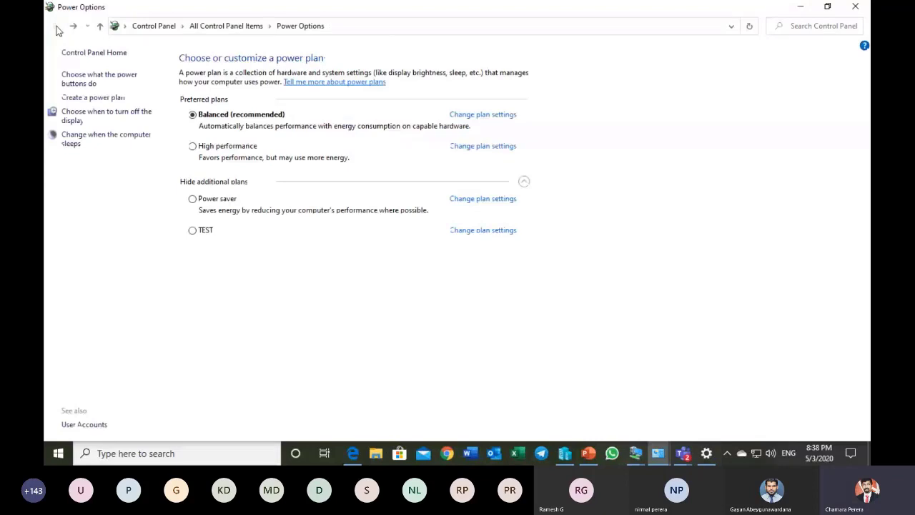
Step: Open the power button settings, and set the power button to Shut down and the sleep button to Sleep
click(84, 86)
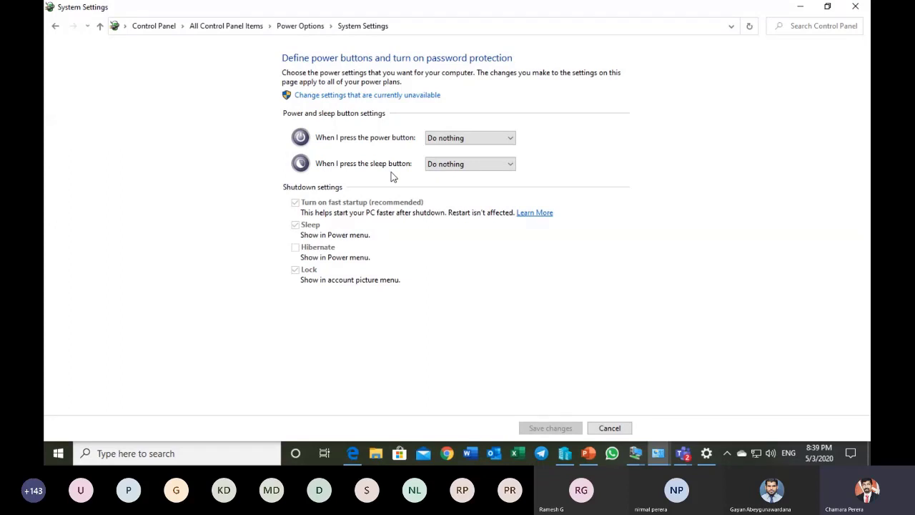
click(448, 145)
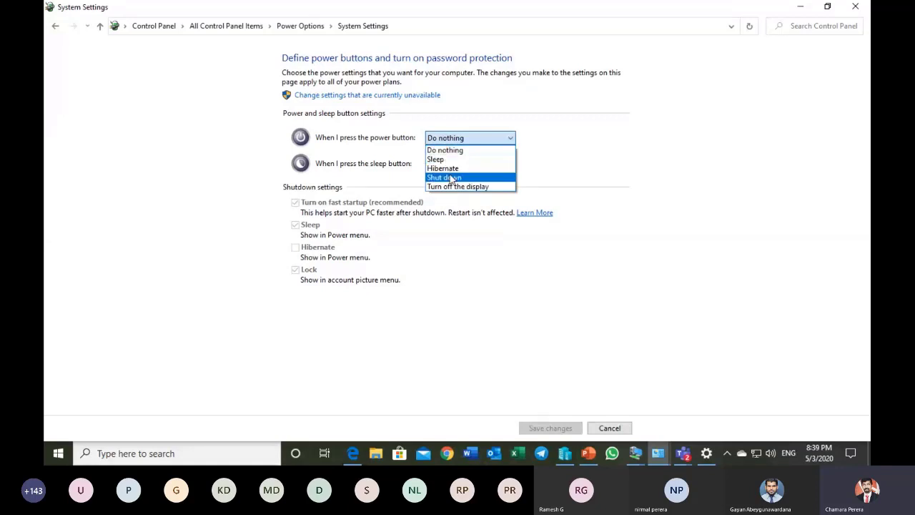
click(451, 178)
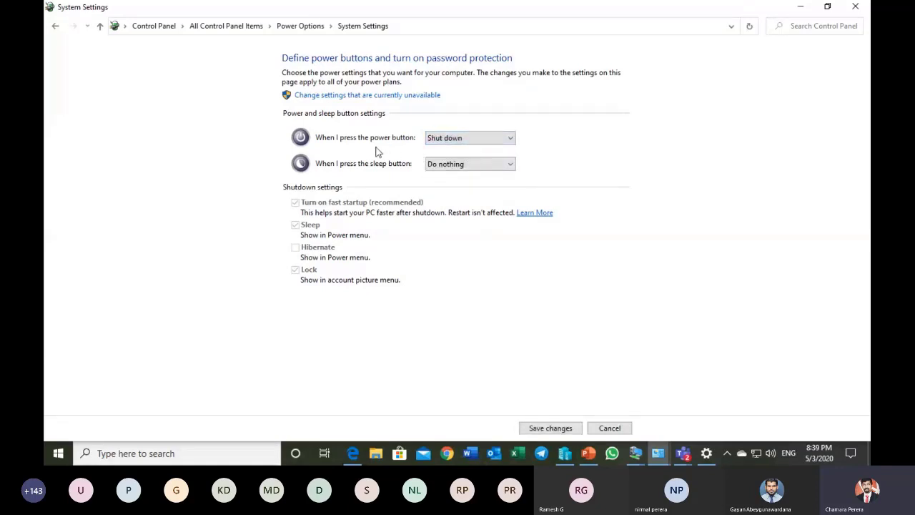
click(451, 167)
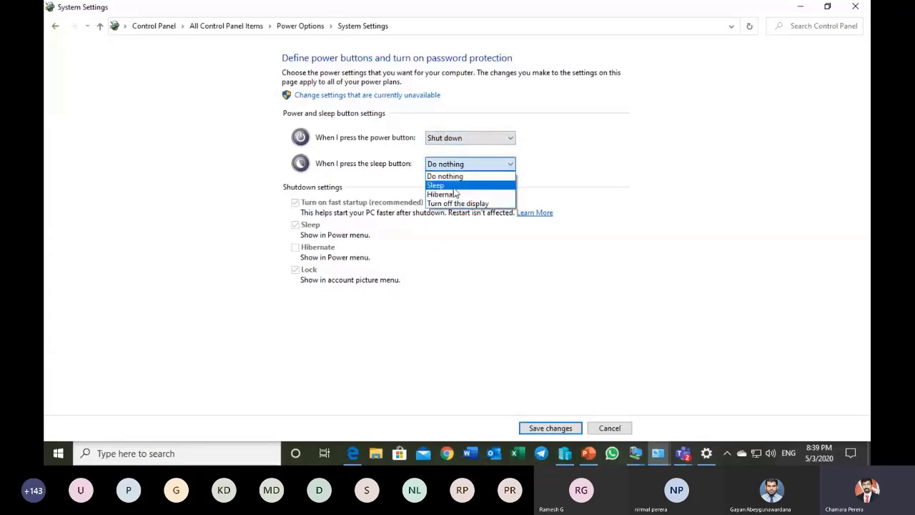
click(454, 187)
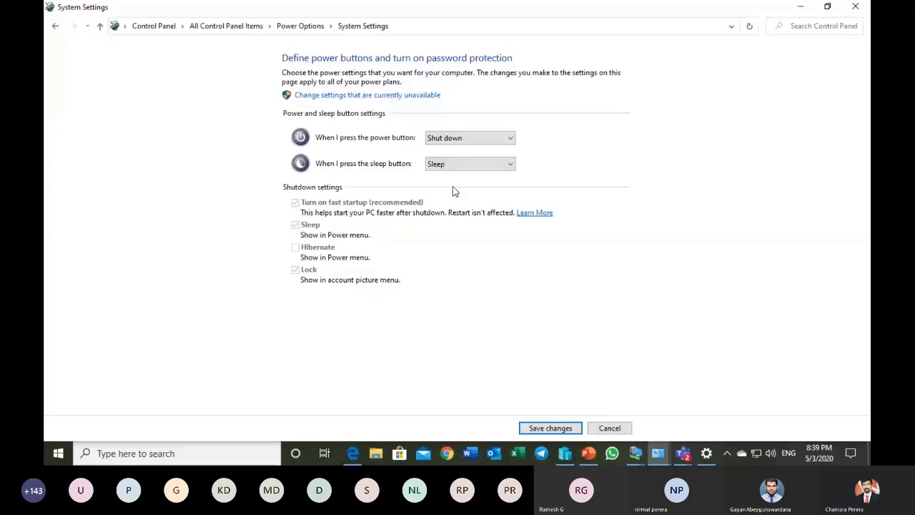
Step: Set both the power button and sleep button actions back to Do nothing
click(470, 138)
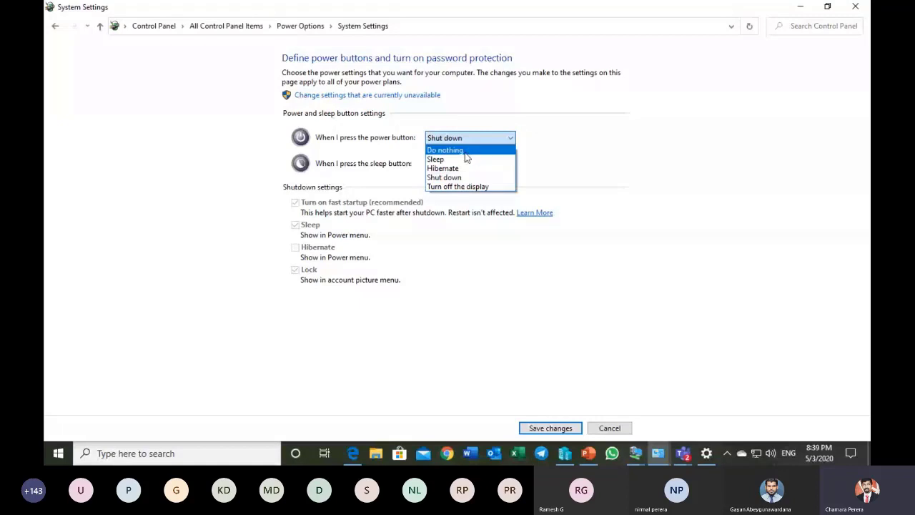
click(465, 150)
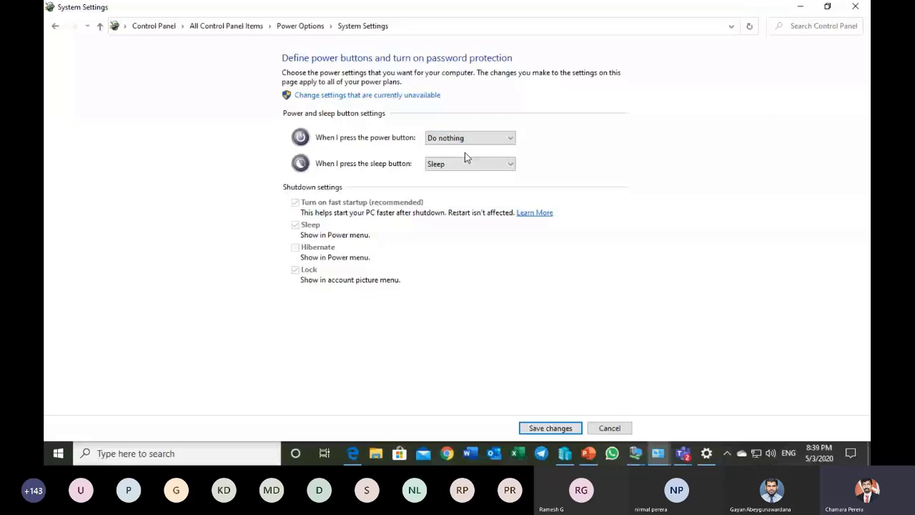
click(465, 163)
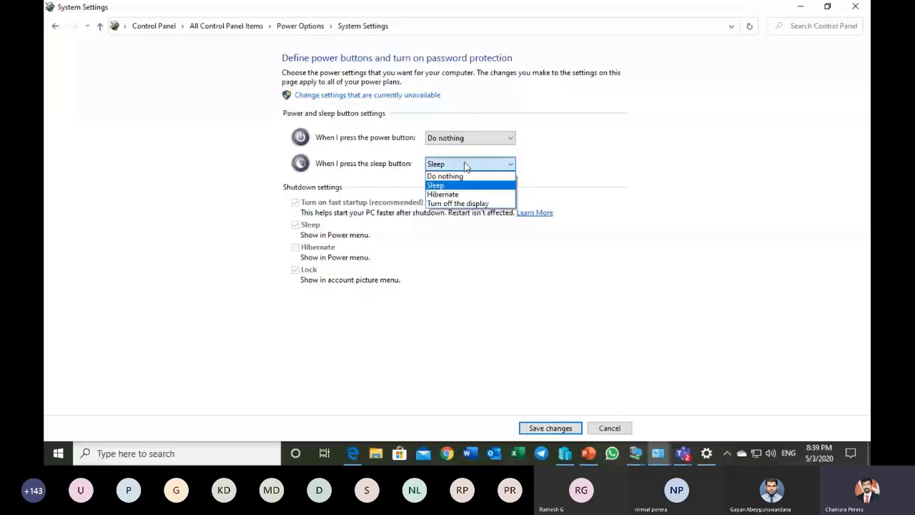
click(461, 176)
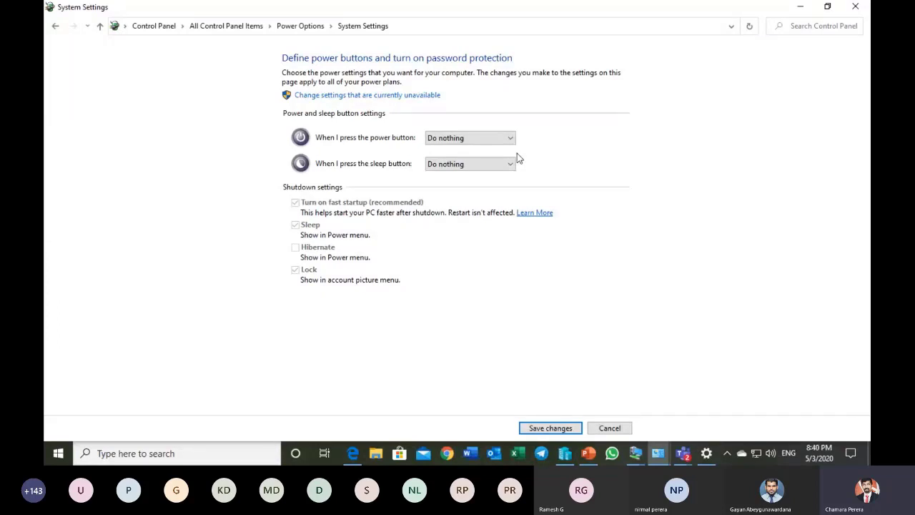
Step: Unlock the unavailable shutdown settings, enable Hibernate in the Power menu and save the changes
click(351, 98)
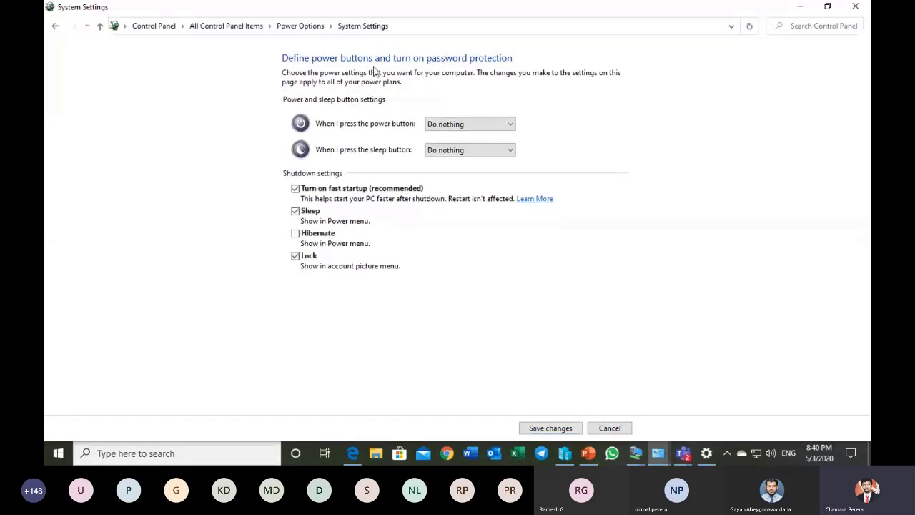
click(295, 234)
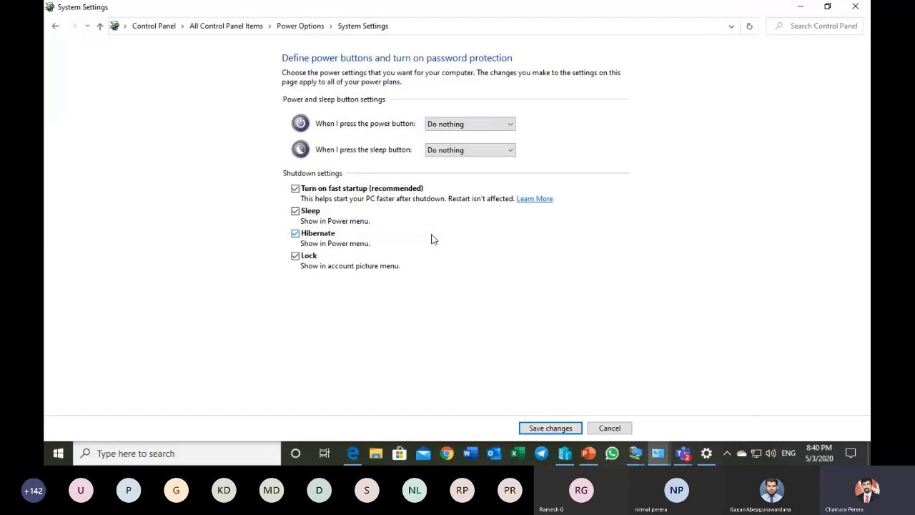
click(536, 429)
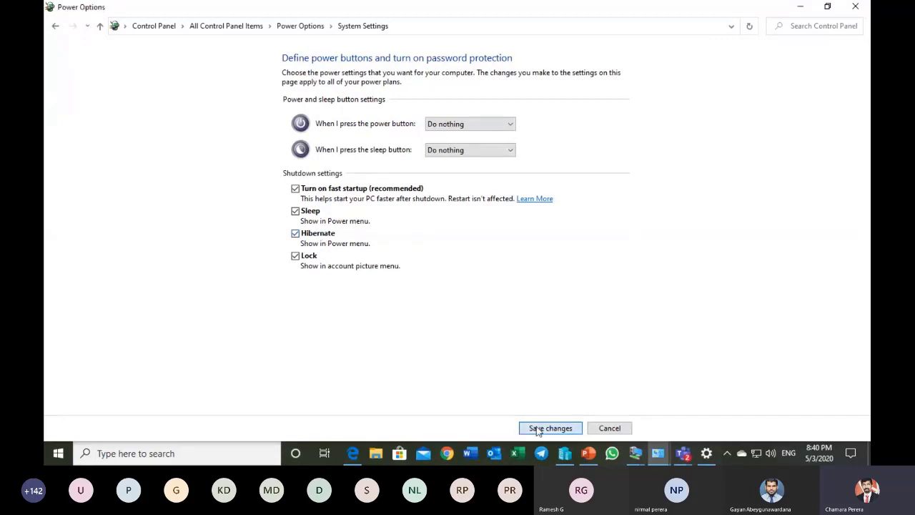
Step: View the power choices offered in Start, including Hibernate, and return to Power Options without choosing one
click(57, 450)
click(59, 427)
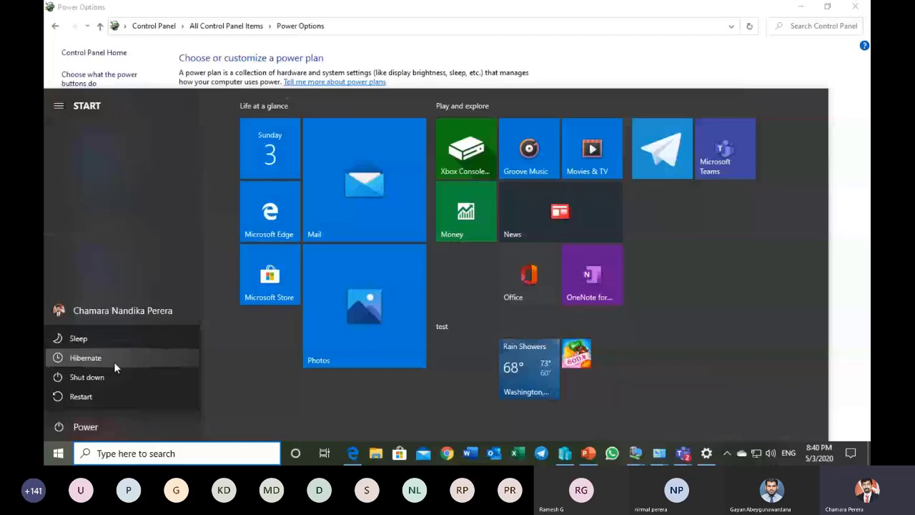
click(641, 66)
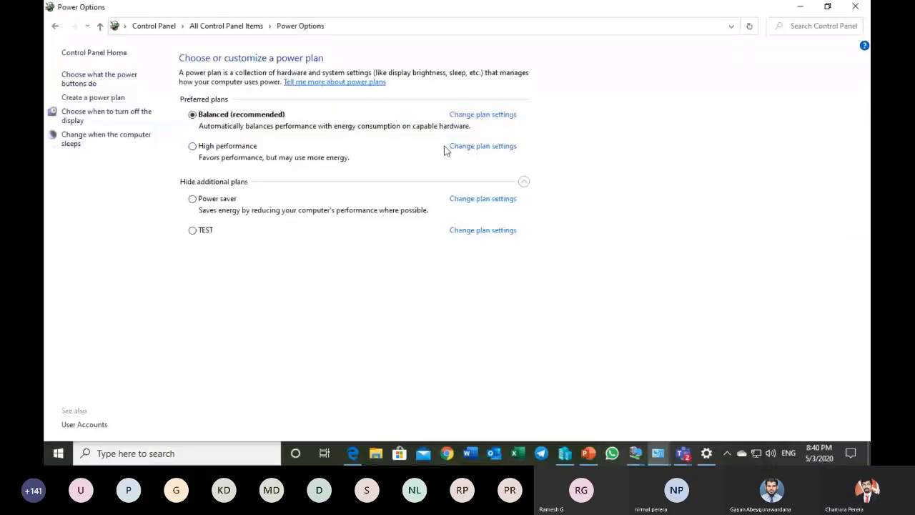
Step: Reopen the power button settings, unlock the shutdown settings, disable Hibernate in the Power menu and save the changes
click(100, 74)
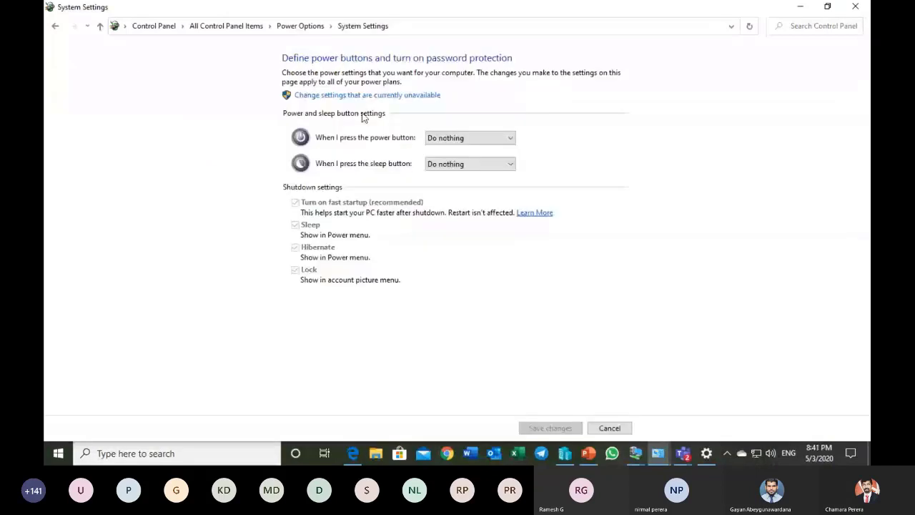
click(353, 90)
click(295, 234)
click(295, 234)
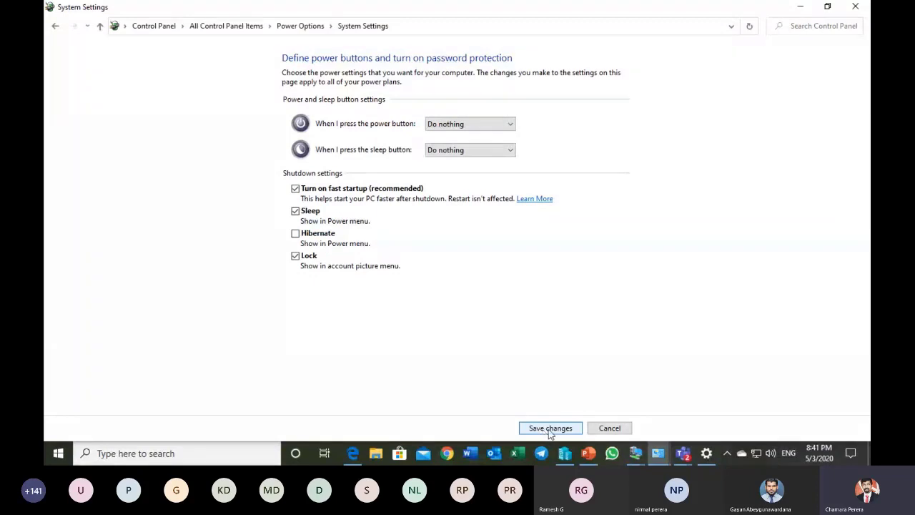
click(523, 427)
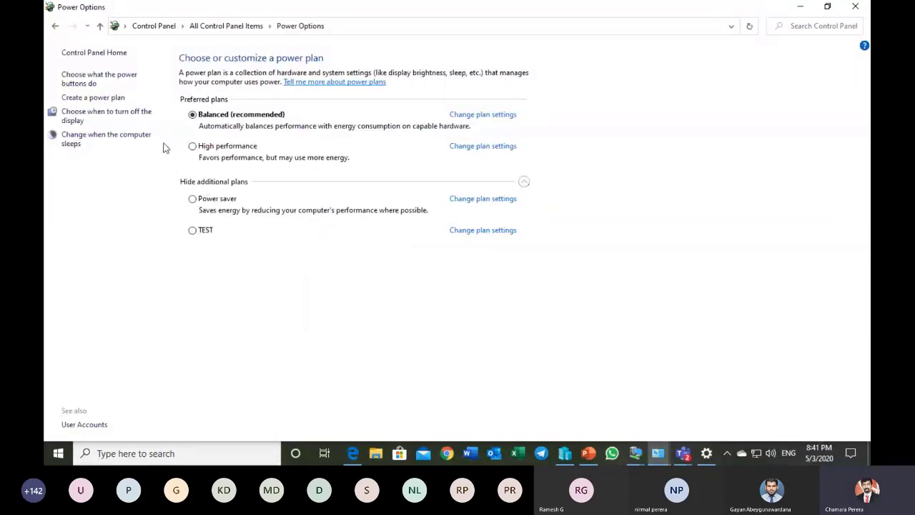
Step: Examine the Balanced plan's advanced power settings, including Wireless Adapter Settings, Sleep and USB settings, and return to Power Options without changing anything
click(97, 122)
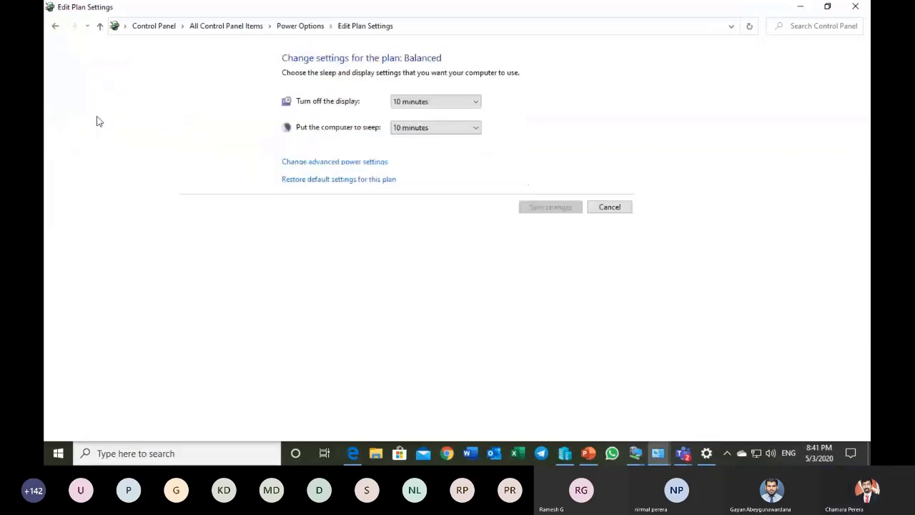
click(339, 166)
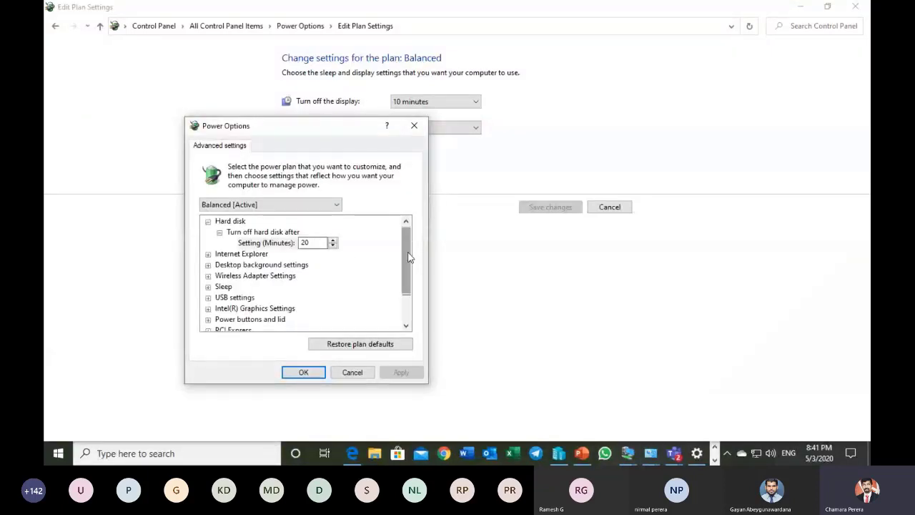
scroll(409, 258, down, 1)
double_click(251, 264)
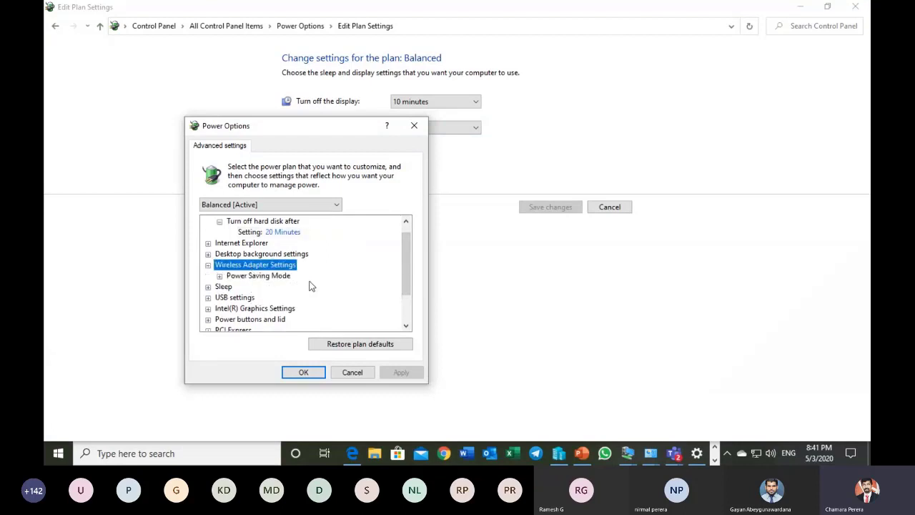
double_click(223, 286)
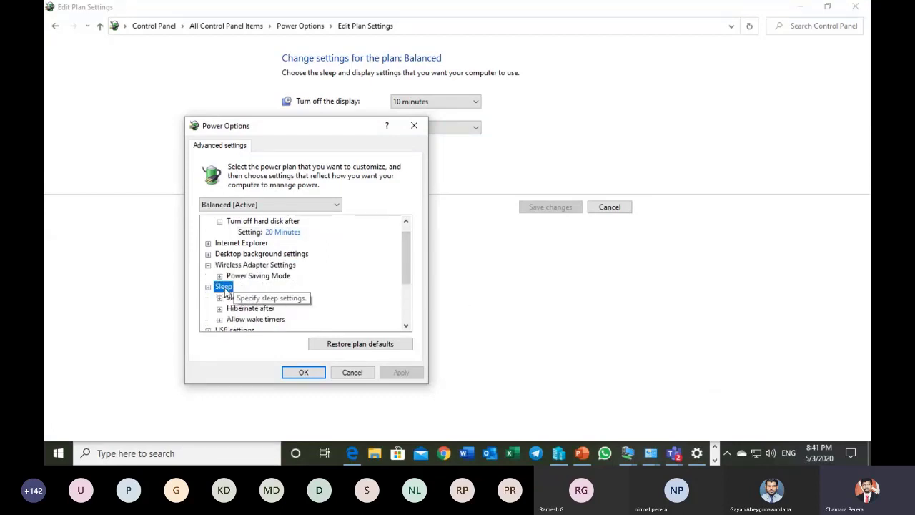
drag(405, 263, 408, 286)
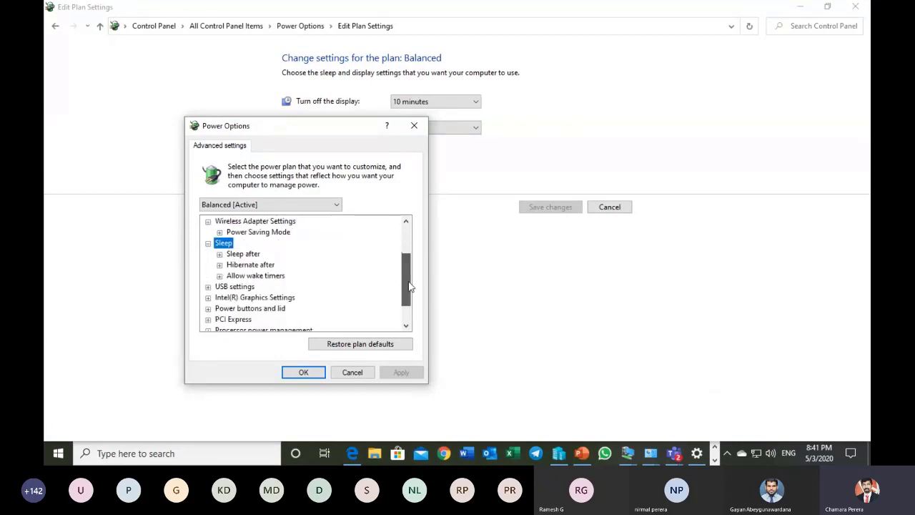
double_click(235, 286)
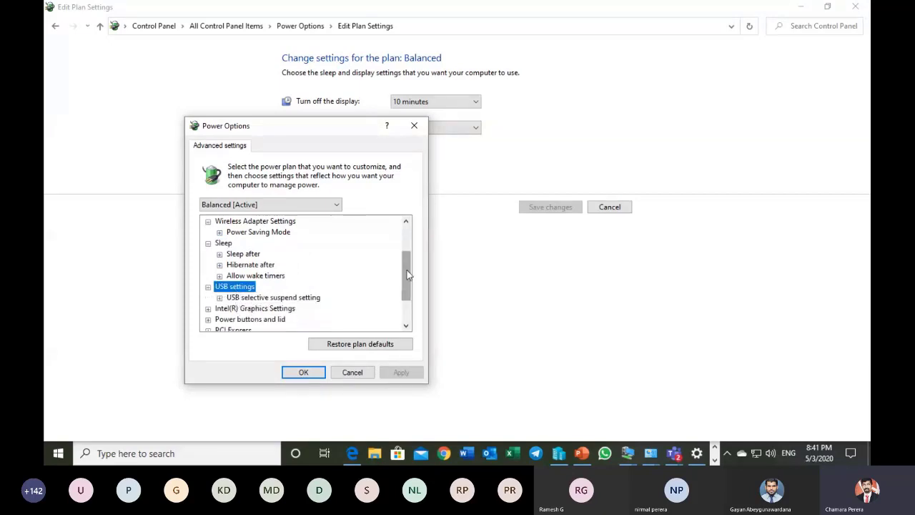
drag(405, 275, 407, 296)
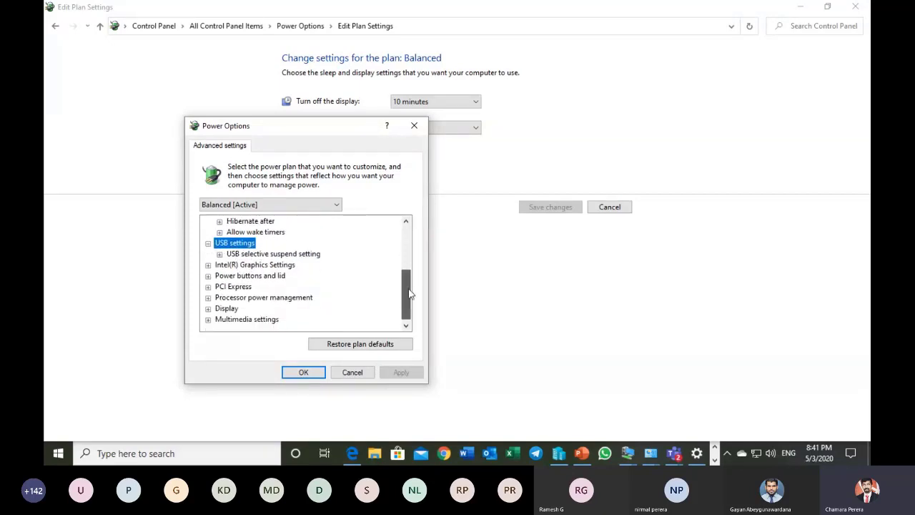
click(351, 372)
click(55, 27)
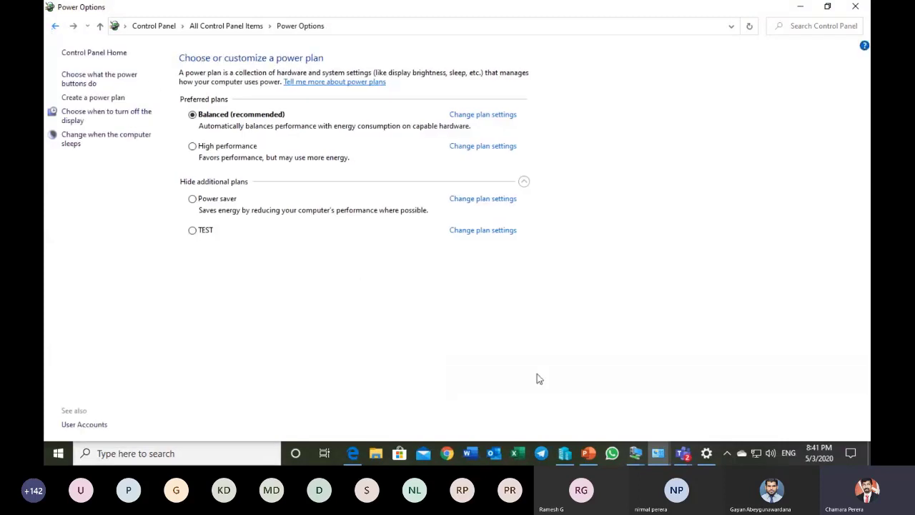
Step: Switch to the PowerPoint course deck and show slide 16, Windows 10 Privacy
click(589, 455)
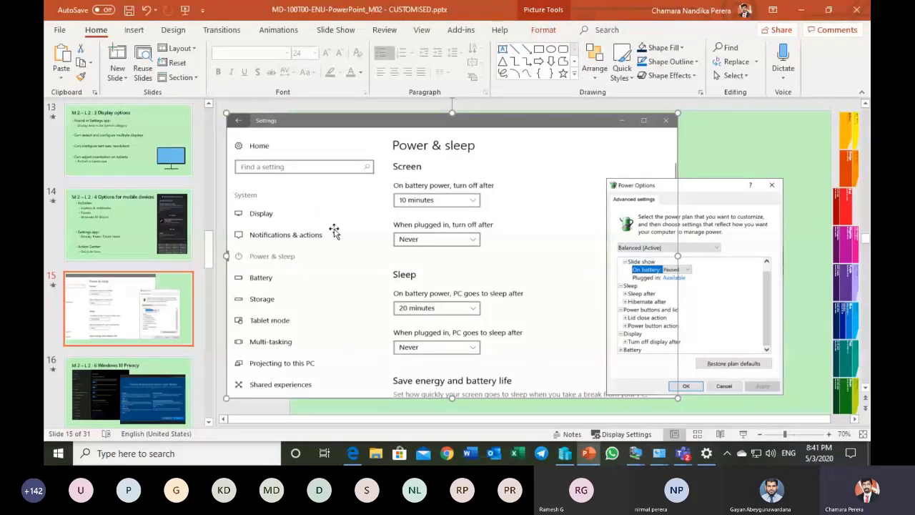
click(161, 368)
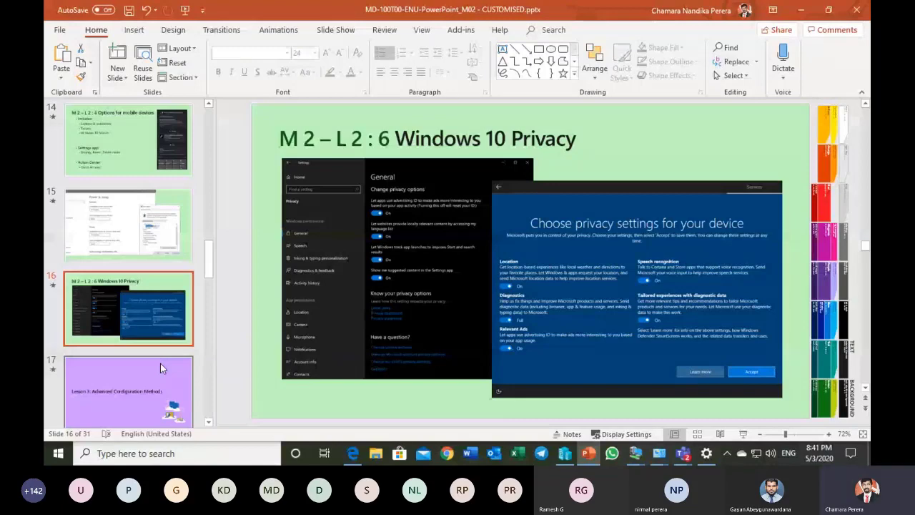
Step: Switch to Windows Settings and open the Privacy category from its home page
click(55, 461)
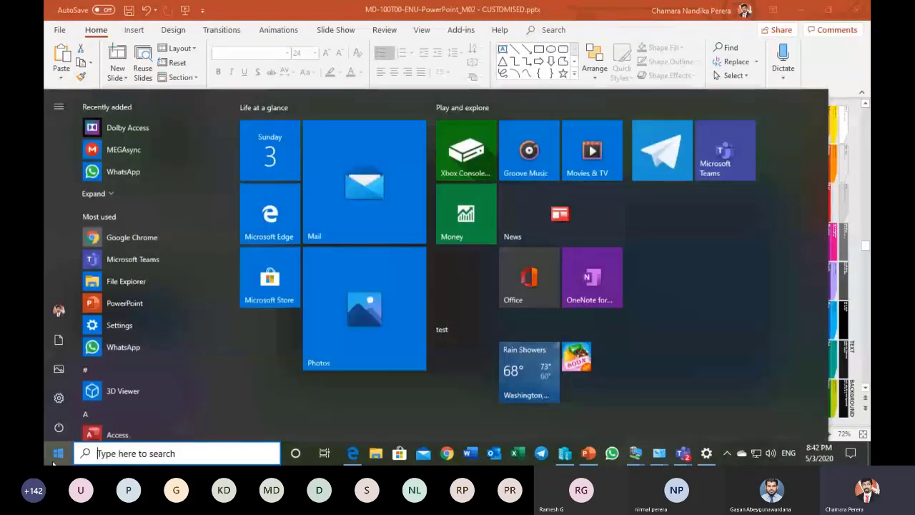
click(59, 398)
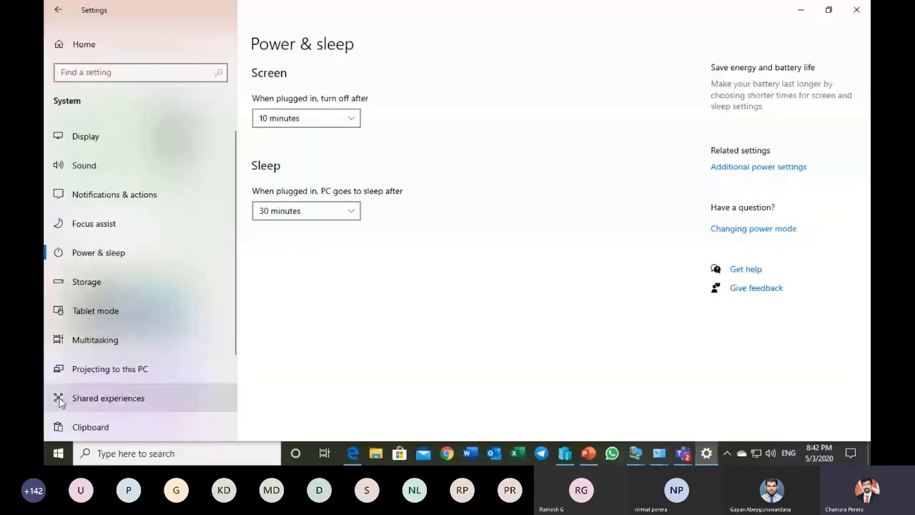
click(57, 10)
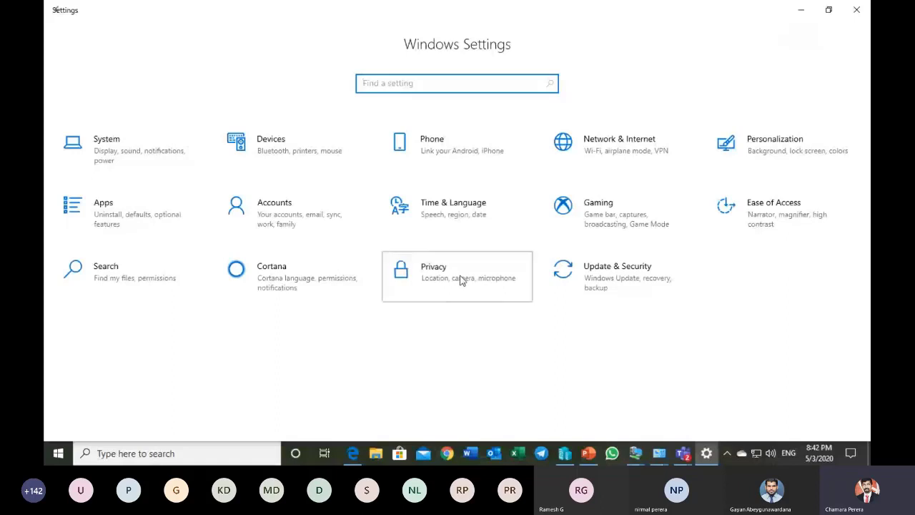
click(461, 281)
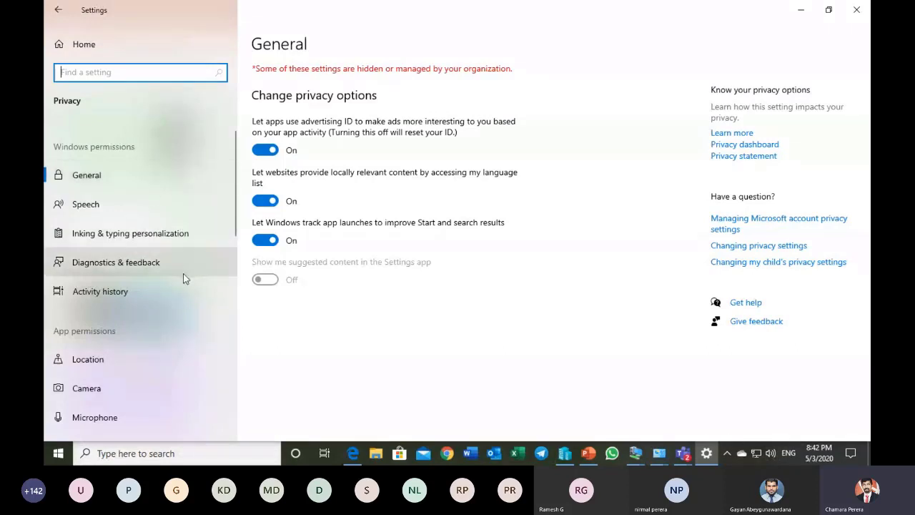
Step: Open the Location app permissions and examine the device access, default location, location history and per-app access options
scroll(174, 287, down, 3)
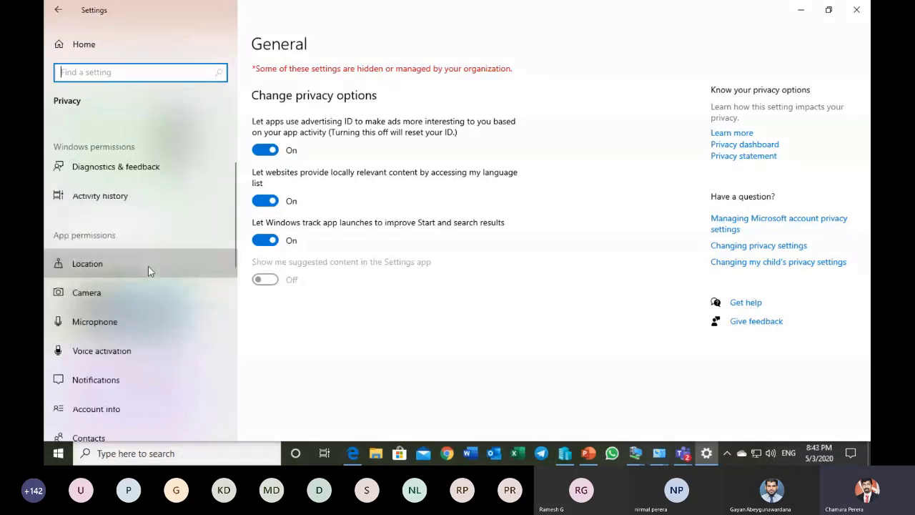
click(148, 266)
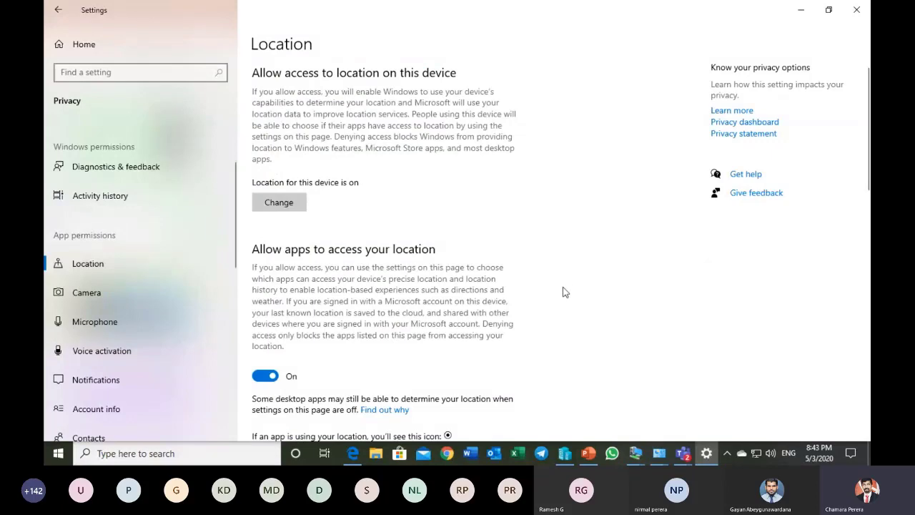
scroll(459, 238, down, 2)
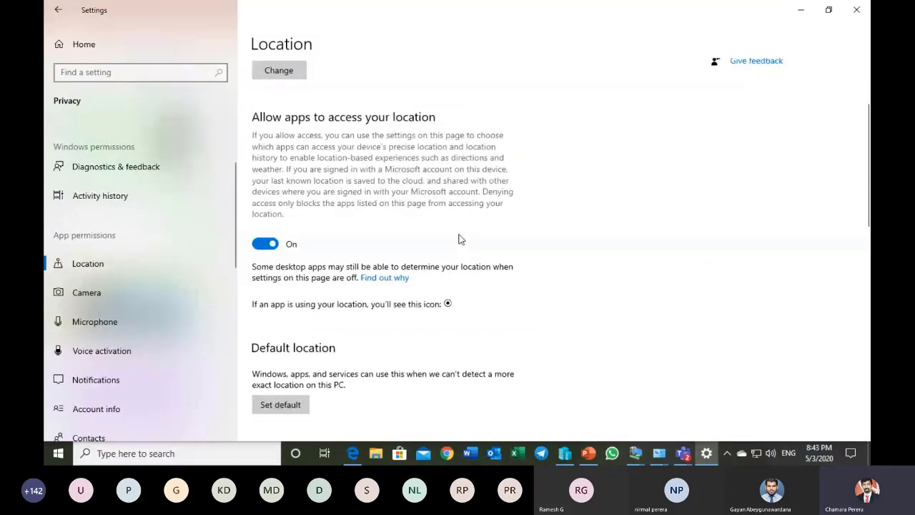
scroll(460, 239, down, 1)
scroll(459, 239, up, 2)
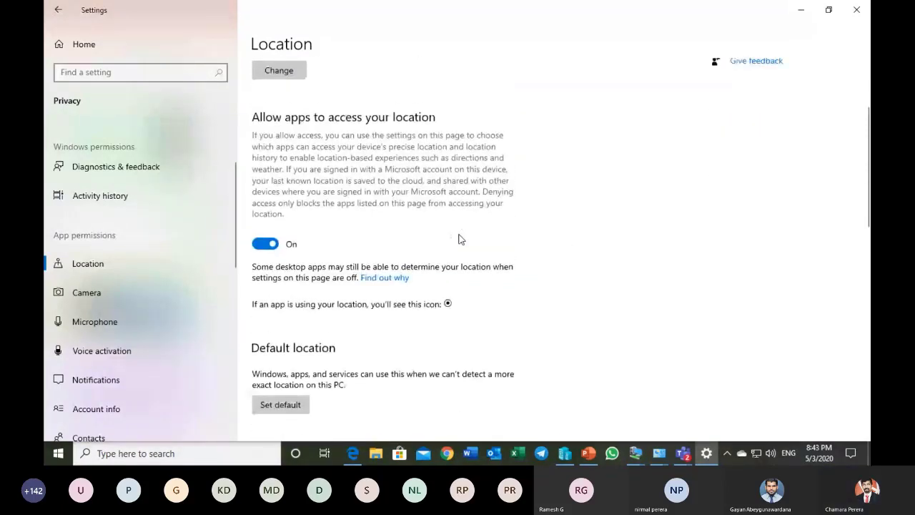
scroll(460, 239, down, 9)
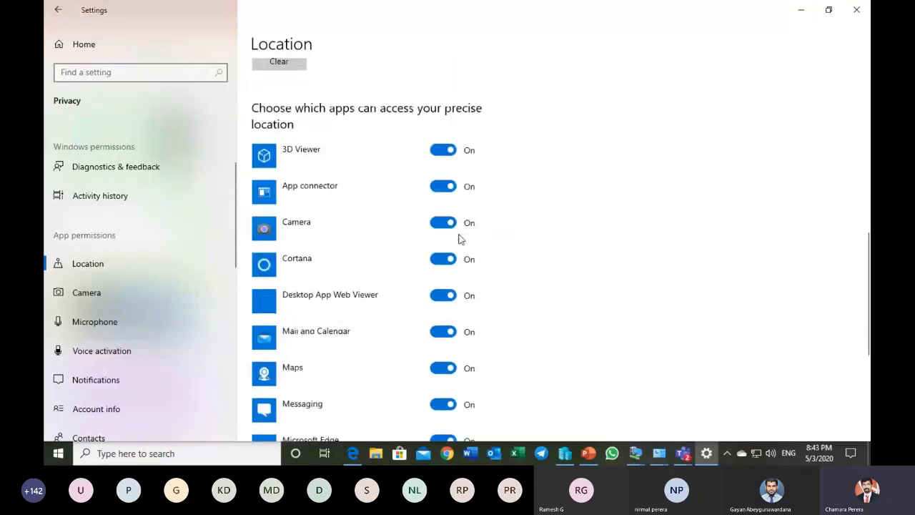
scroll(555, 272, up, 5)
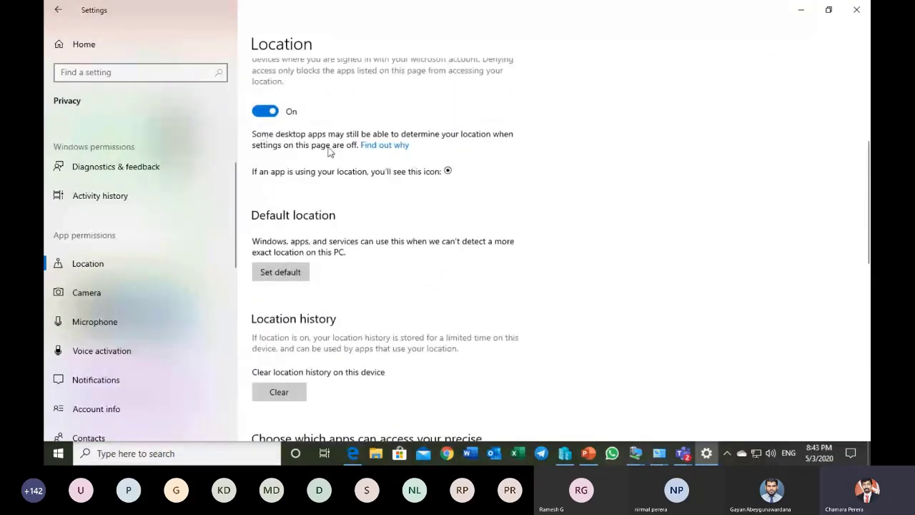
scroll(430, 187, down, 5)
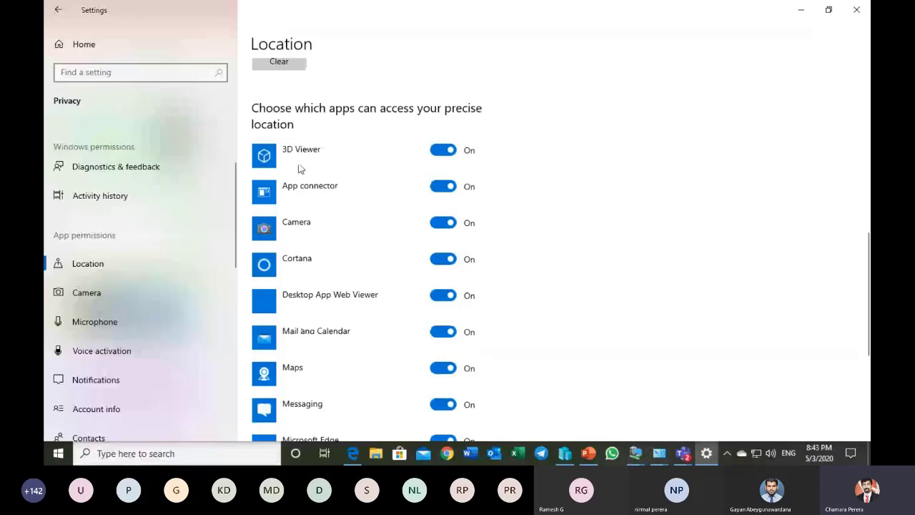
scroll(501, 272, down, 1)
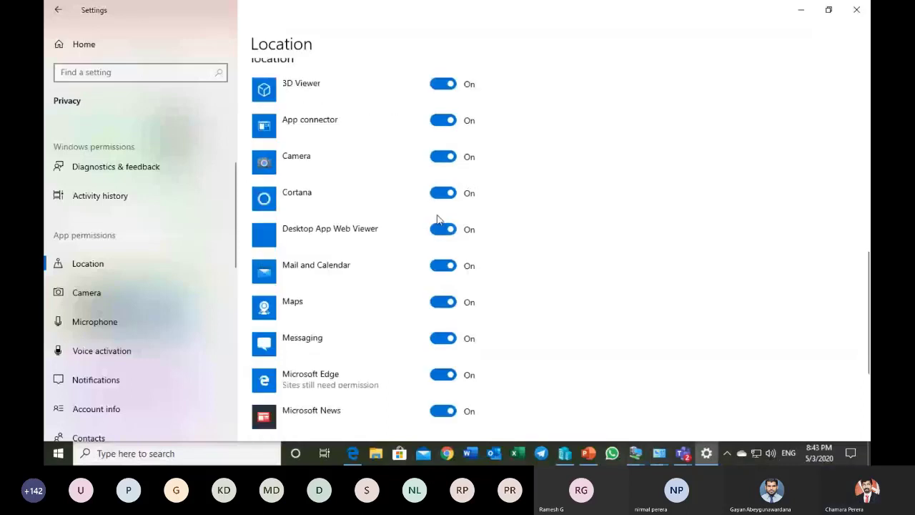
Step: Review the Camera, Microphone and Account info permission pages and look over the remaining app permission categories
click(95, 294)
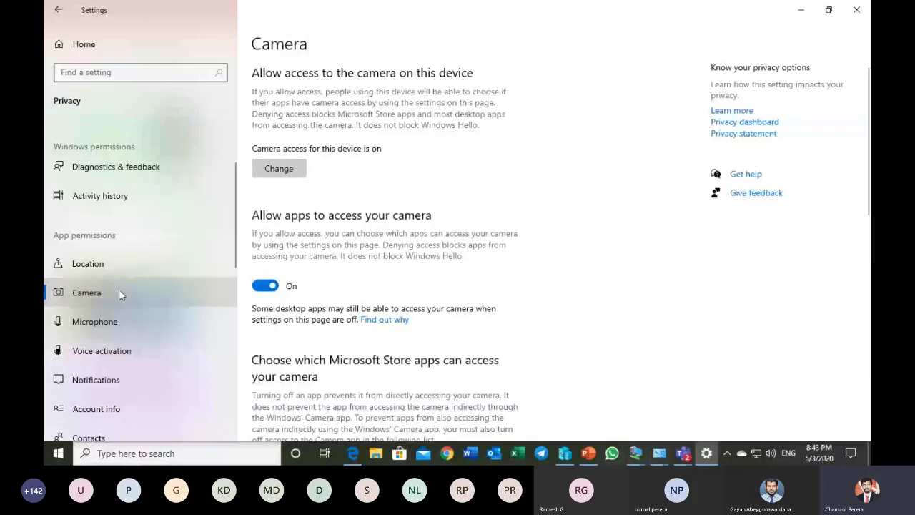
scroll(346, 261, down, 4)
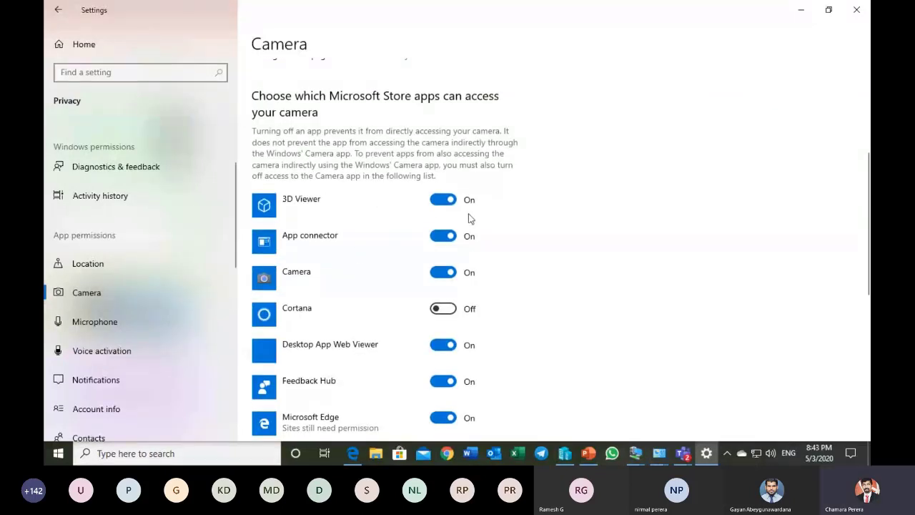
click(83, 325)
scroll(166, 320, down, 3)
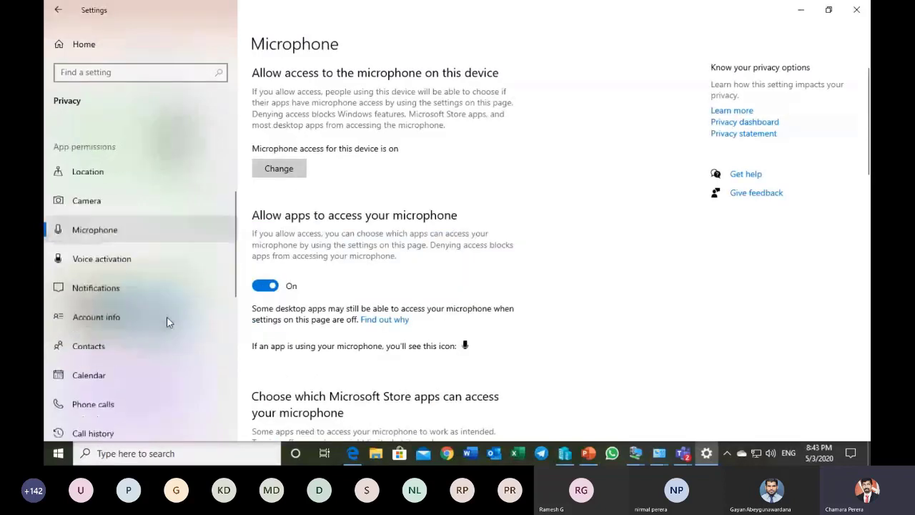
click(153, 318)
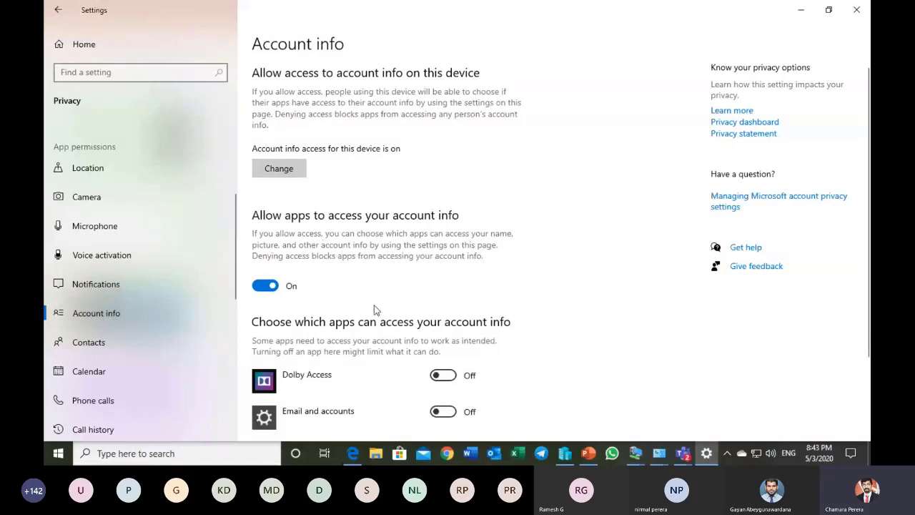
scroll(377, 311, down, 3)
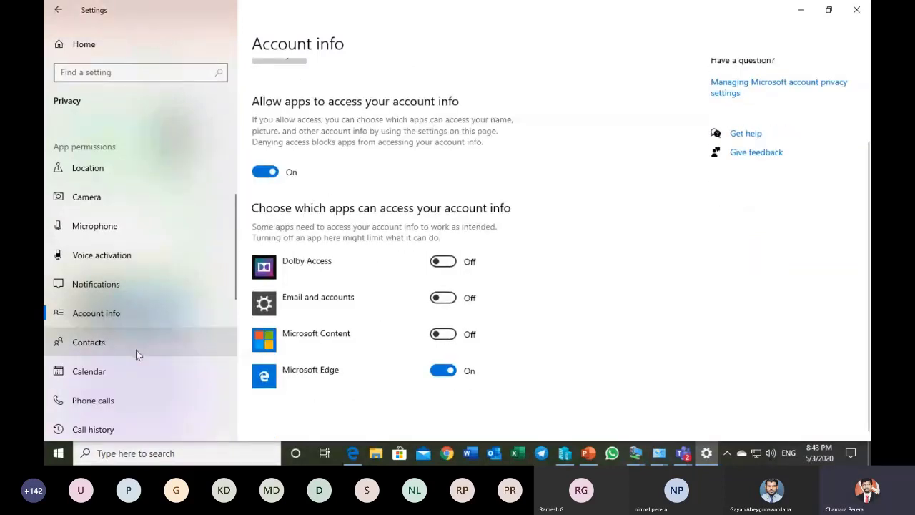
scroll(139, 357, down, 3)
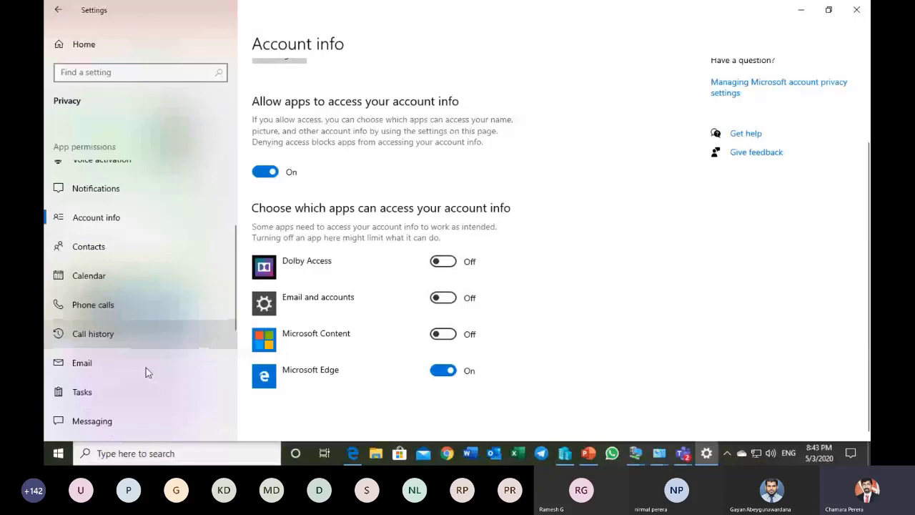
scroll(145, 368, up, 9)
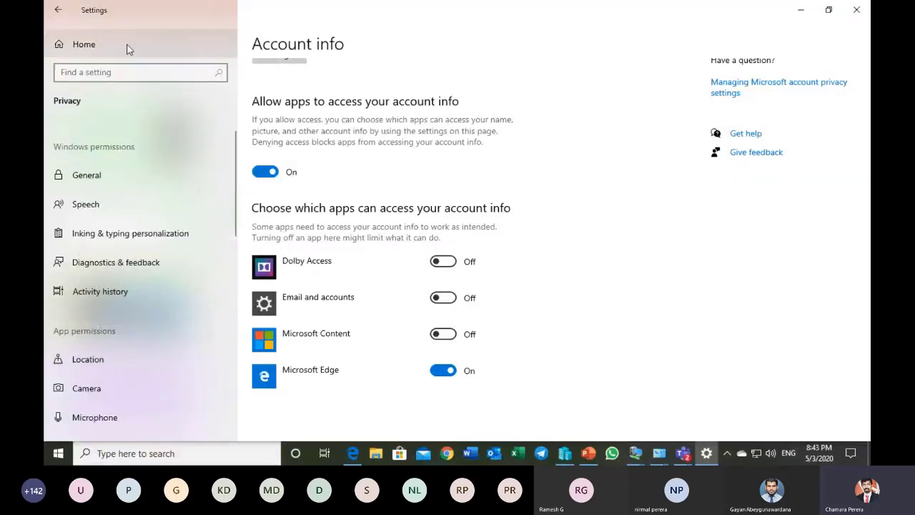
Step: Return to the Settings home page, and switch to PowerPoint to show slide 17, Lesson 3: Advanced Configuration Methods
click(83, 44)
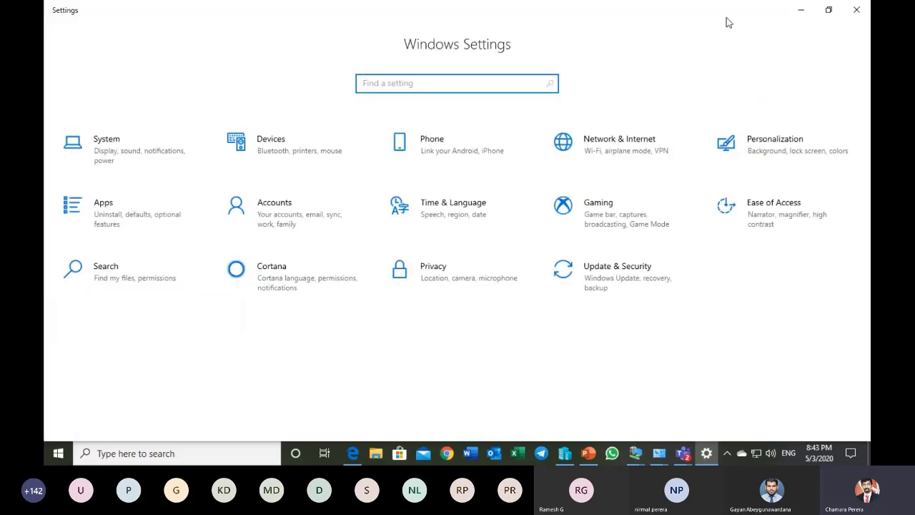
click(590, 456)
click(150, 373)
scroll(151, 379, down, 3)
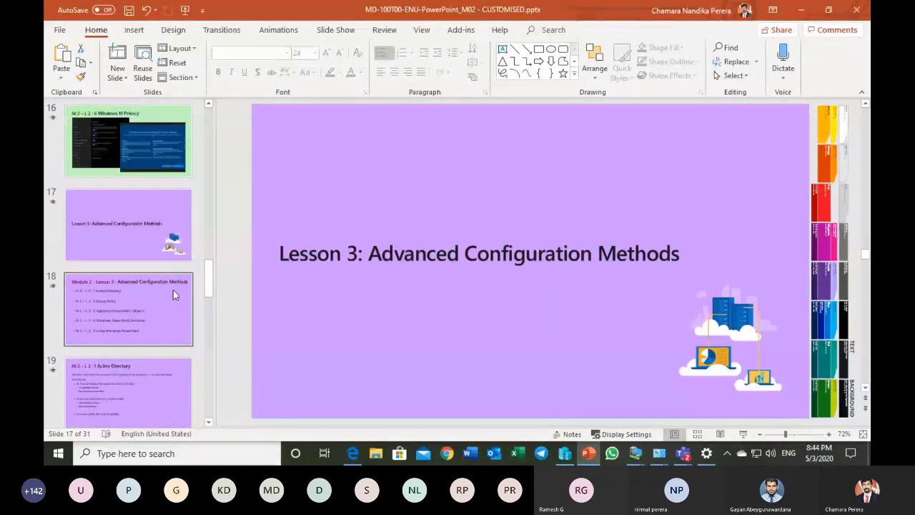
click(173, 290)
click(151, 230)
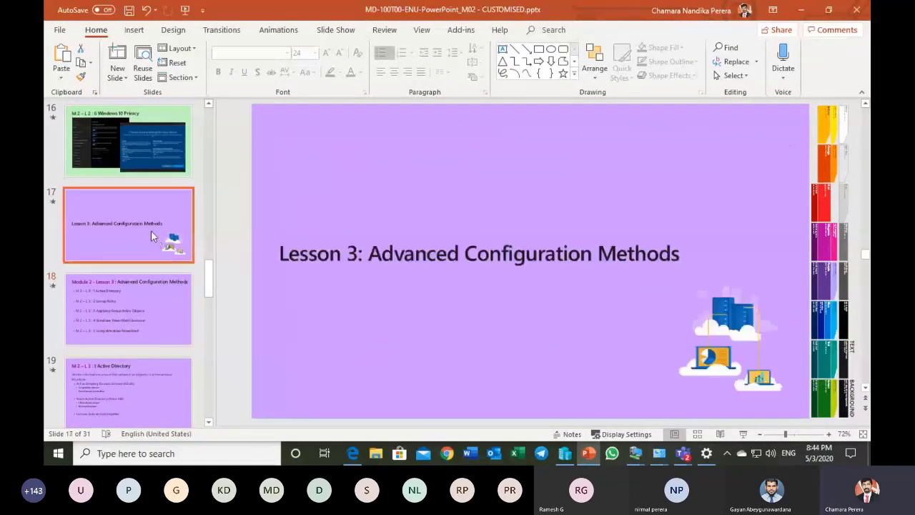
Step: Look back over the Lesson 2: Common Configuration Options slide thumbnails while keeping the Lesson 3 title slide selected
scroll(151, 230, up, 7)
scroll(152, 236, up, 9)
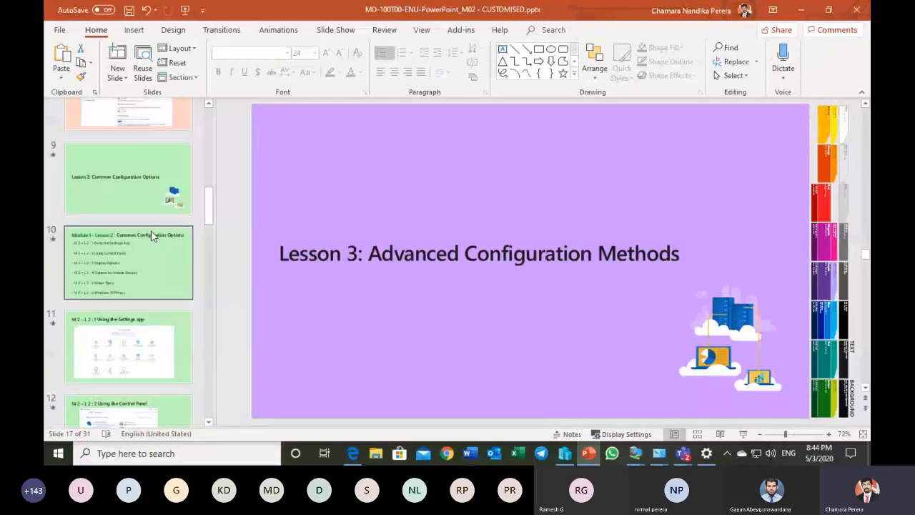
scroll(151, 236, up, 3)
scroll(151, 236, down, 8)
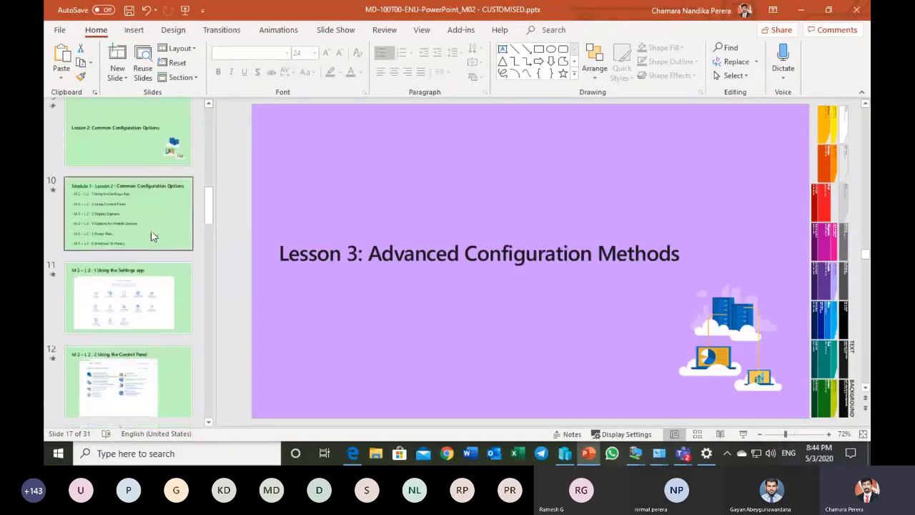
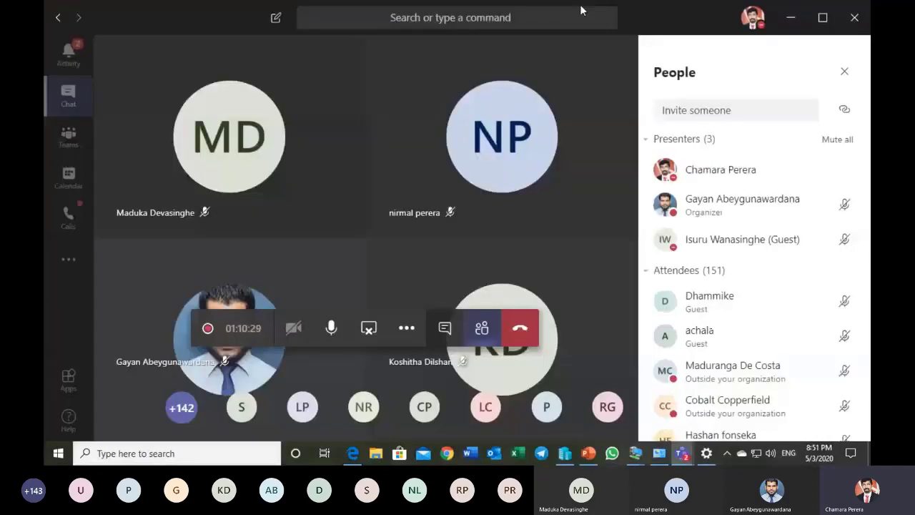
Step: Minimize the Teams meeting and switch to PowerPoint to show slide 20, Group Policy
click(783, 8)
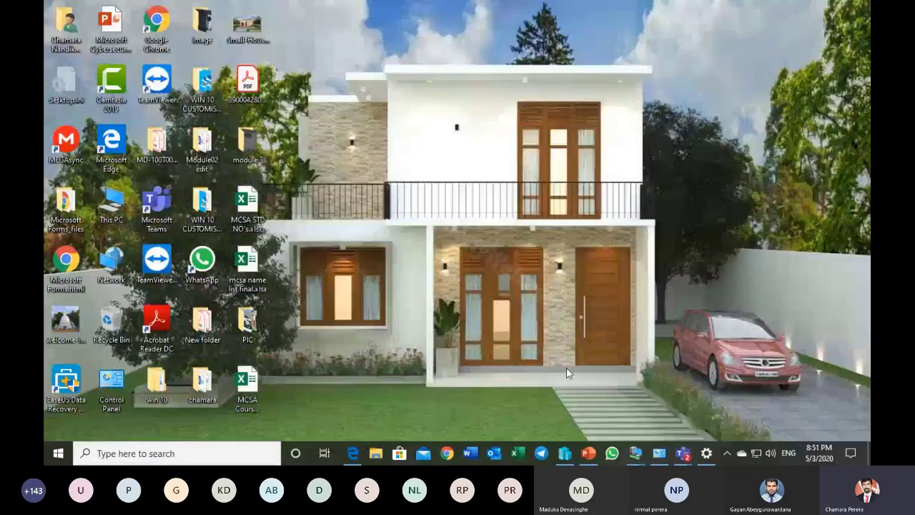
click(588, 453)
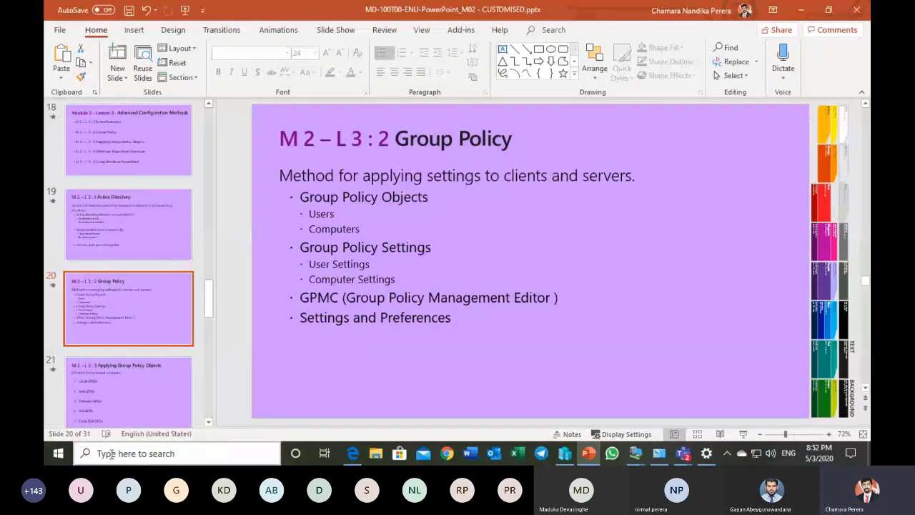
Step: Search Windows for gpedit.msc and open the Local Group Policy Editor
key(super)
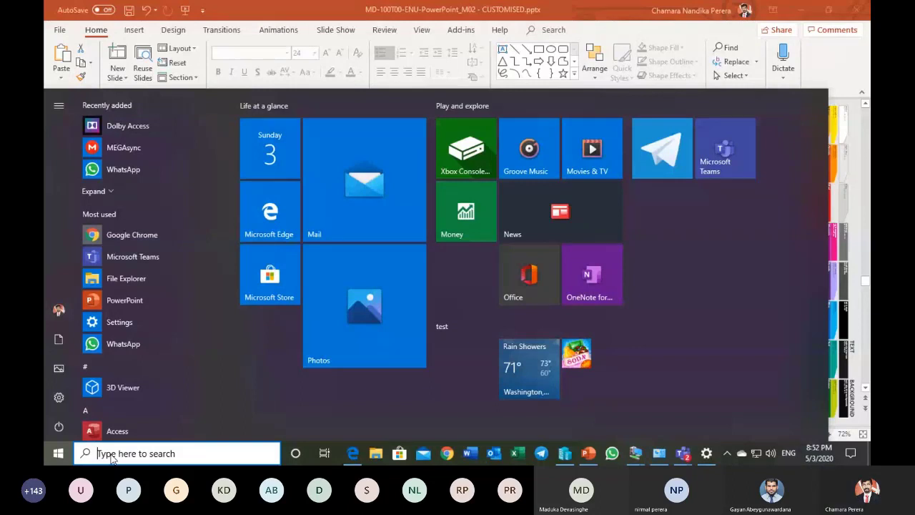
text(g)
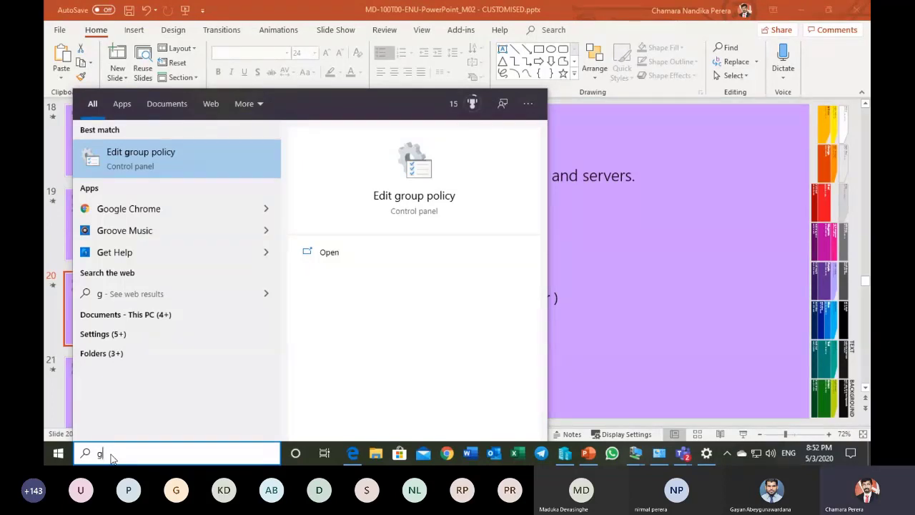
key(BackSpace)
text(dpedit)
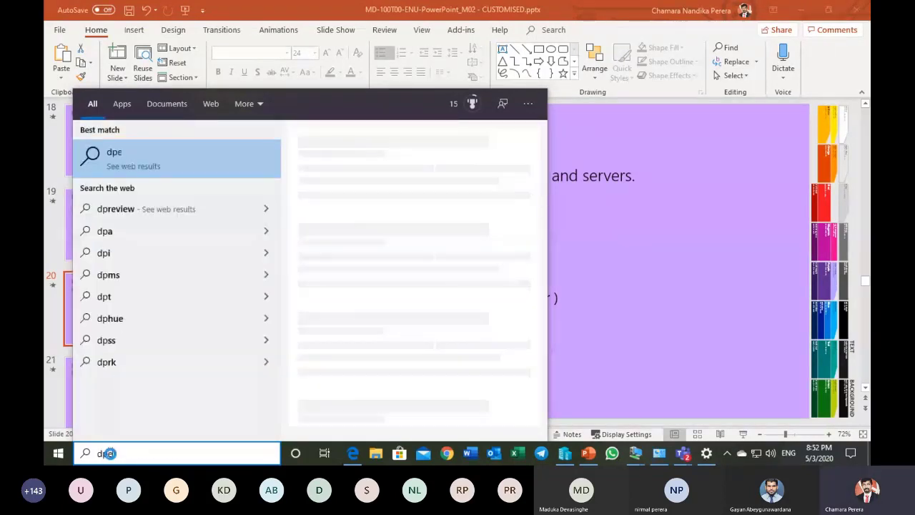
text(.msc)
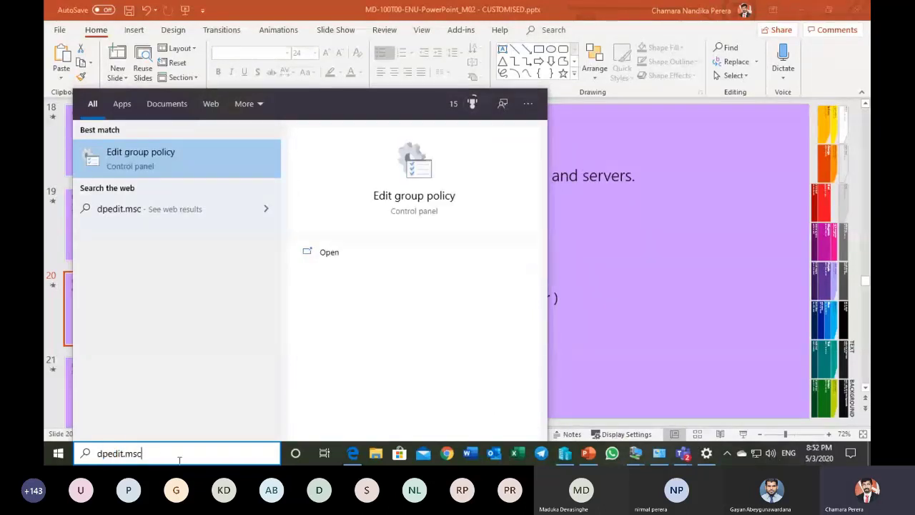
click(101, 453)
key(BackSpace)
text(g)
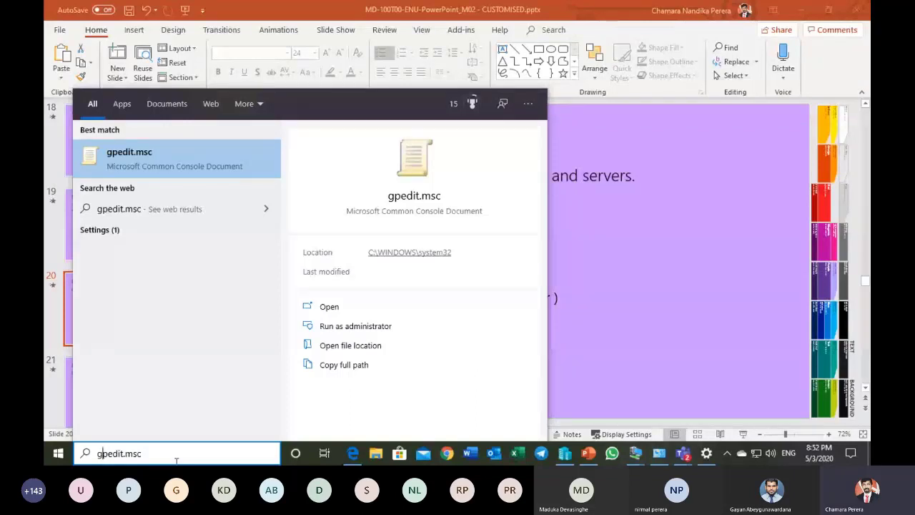
click(163, 170)
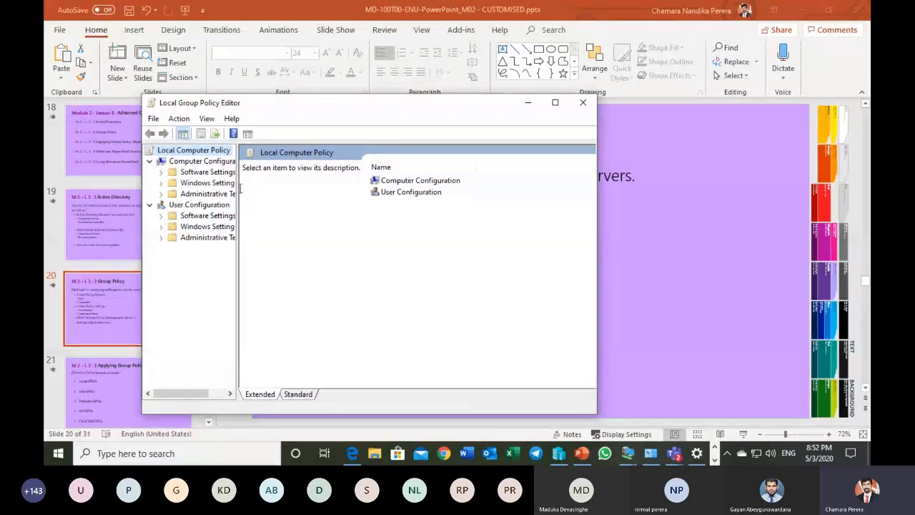
Step: Widen the console tree so the folder names fit, and reposition the Local Group Policy Editor window over the slide
drag(237, 187, 295, 193)
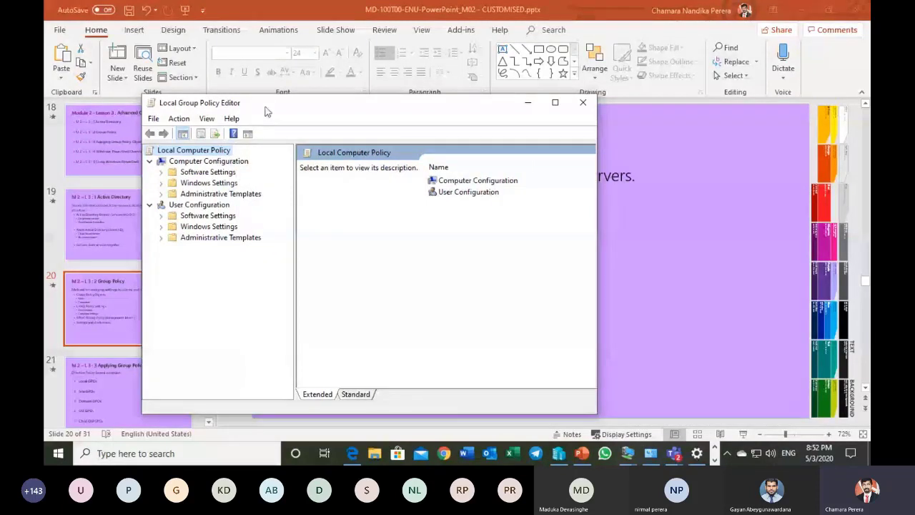
drag(266, 111, 291, 66)
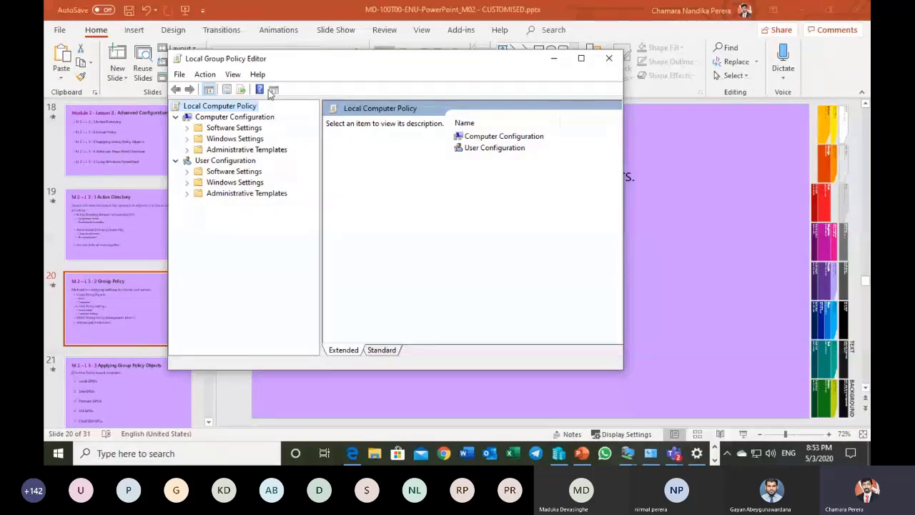
drag(276, 63, 302, 99)
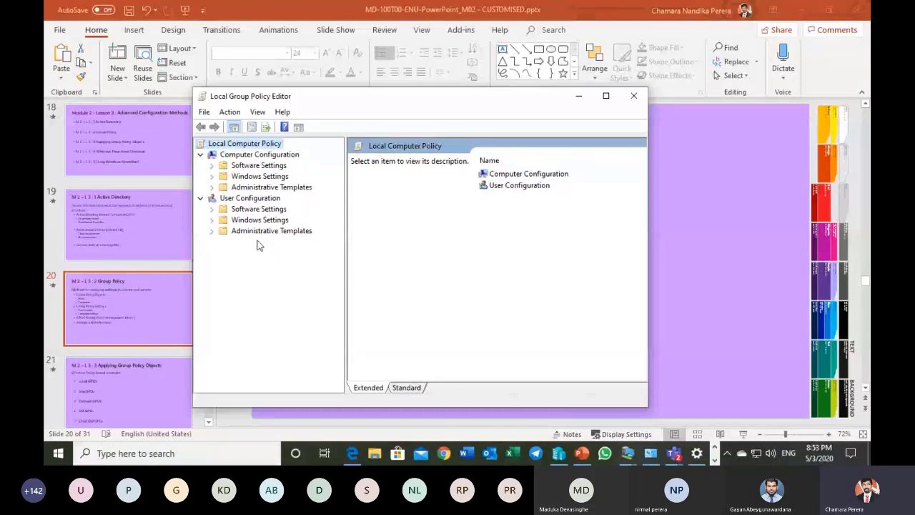
Step: Open the Run dialog to demonstrate it, cancel it, and look over the Start menu
key(super+r)
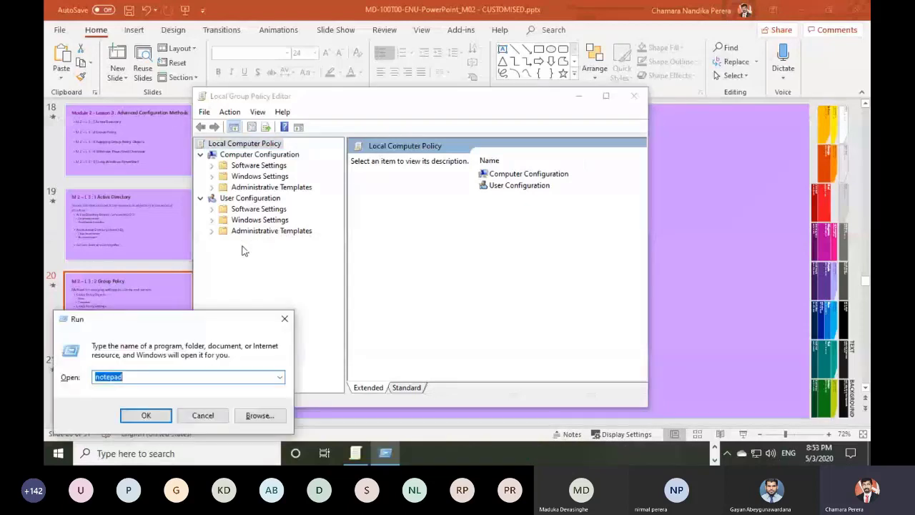
drag(194, 326, 318, 296)
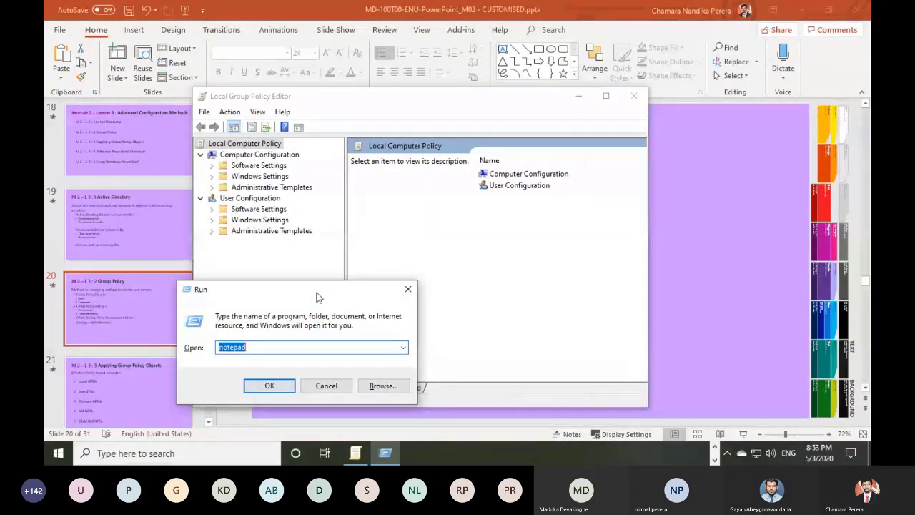
click(326, 385)
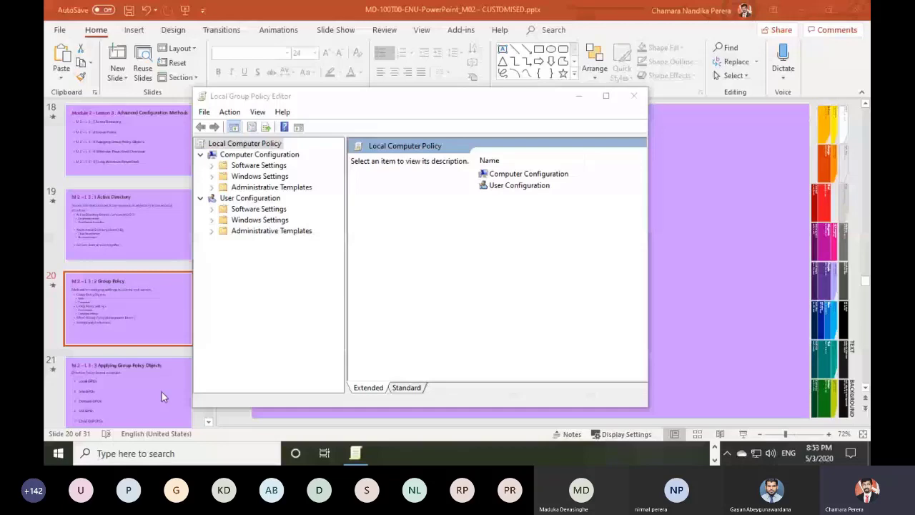
click(58, 453)
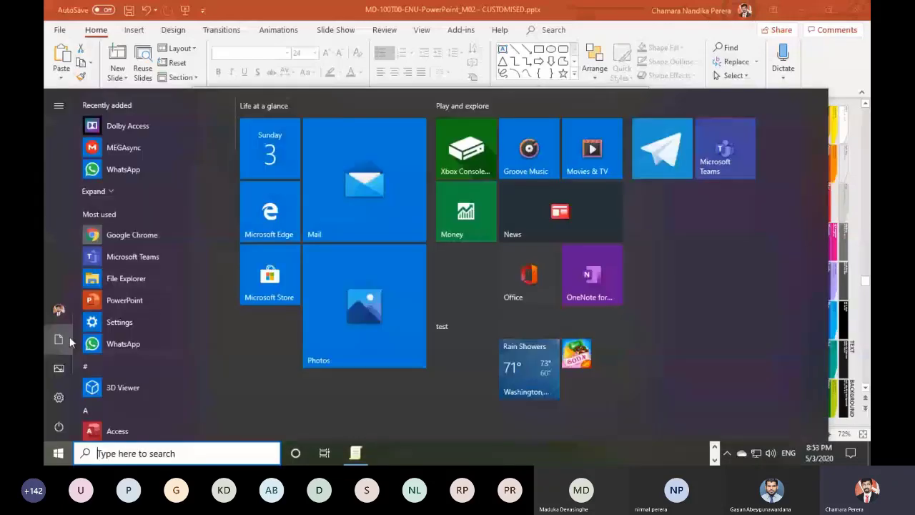
click(58, 455)
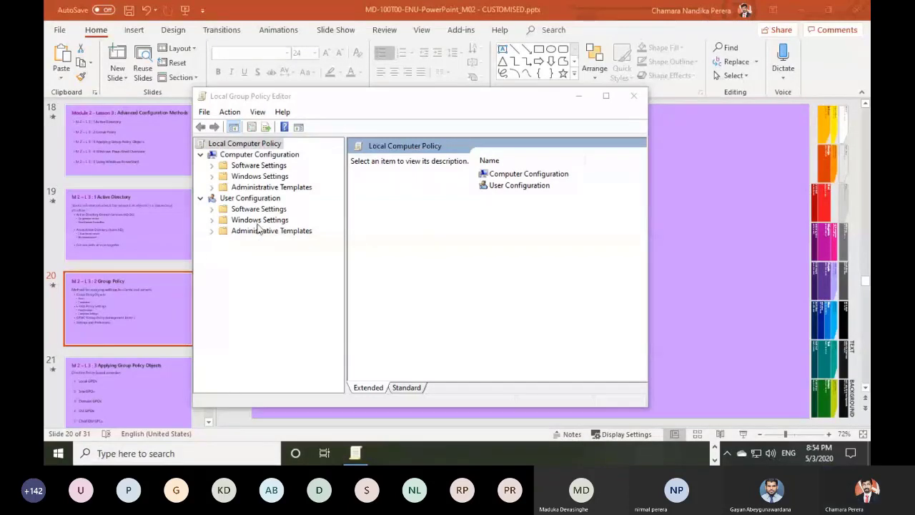
Step: Show the Start Menu and Taskbar policies under User Configuration, Administrative Templates, and maximize the editor window
click(250, 199)
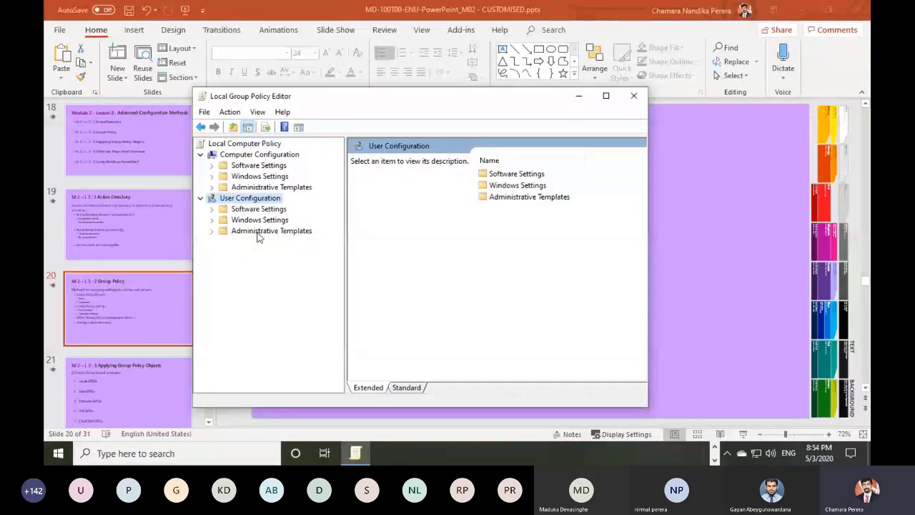
double_click(259, 233)
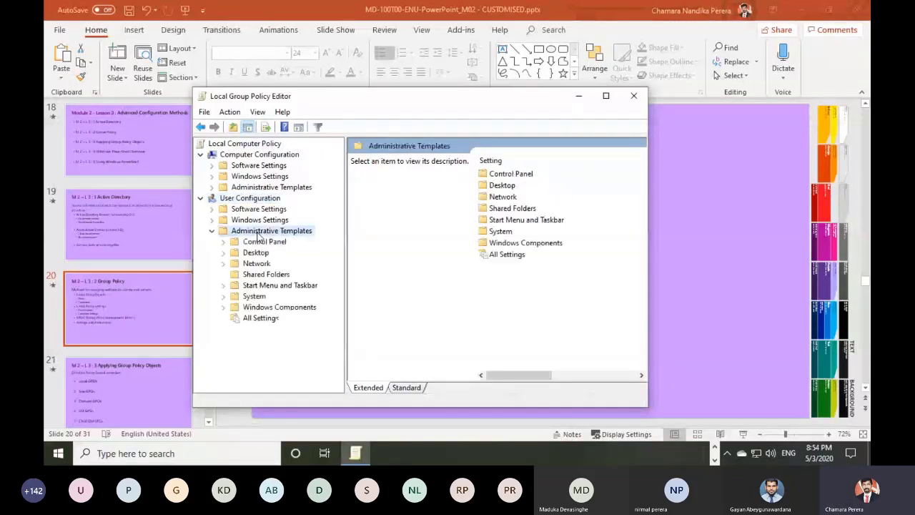
click(278, 287)
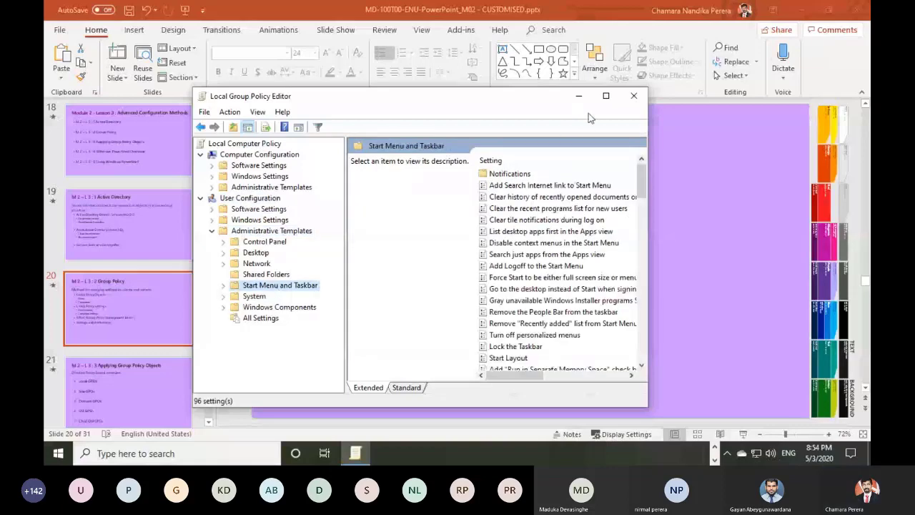
click(606, 96)
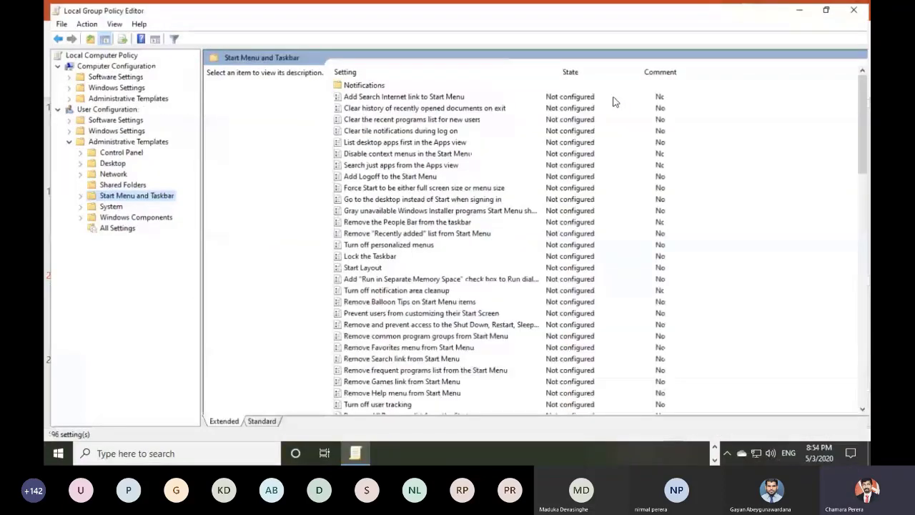
Step: Find the Remove Run menu from Start Menu policy and set it to Enabled
click(427, 279)
scroll(426, 279, down, 1)
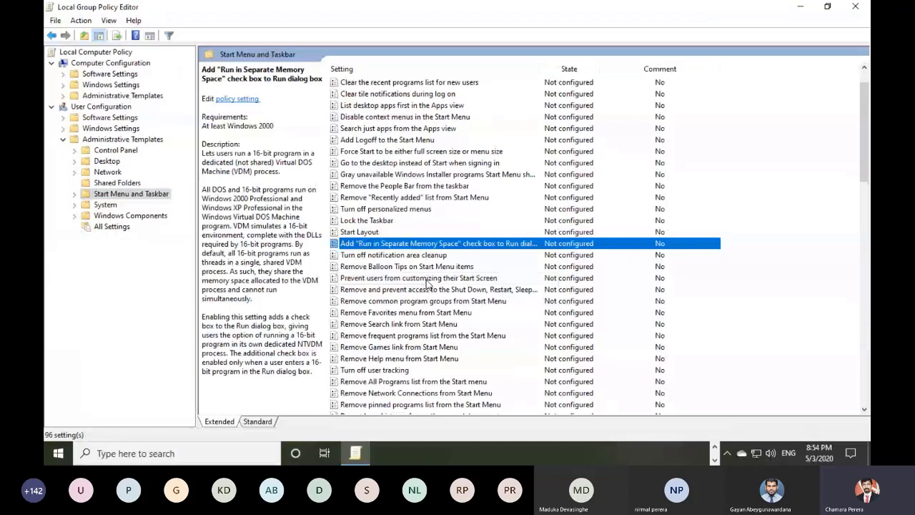
scroll(427, 282, down, 4)
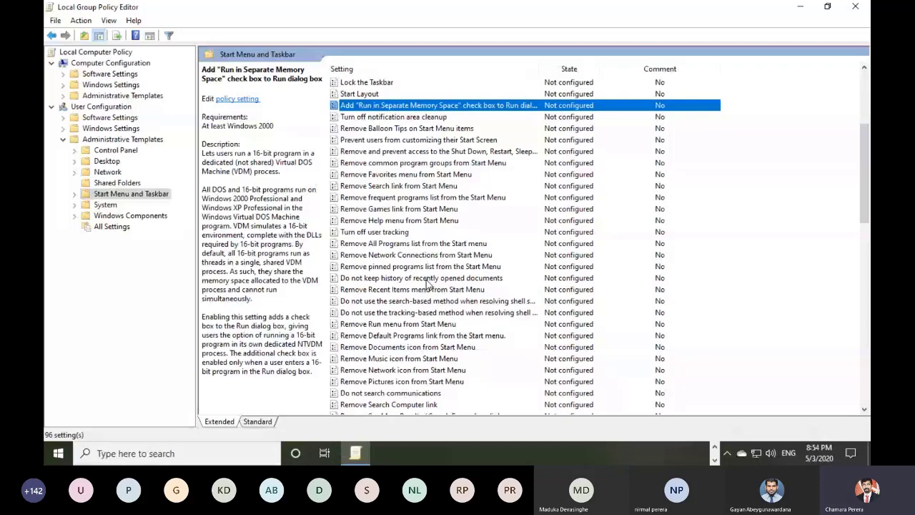
scroll(426, 284, down, 1)
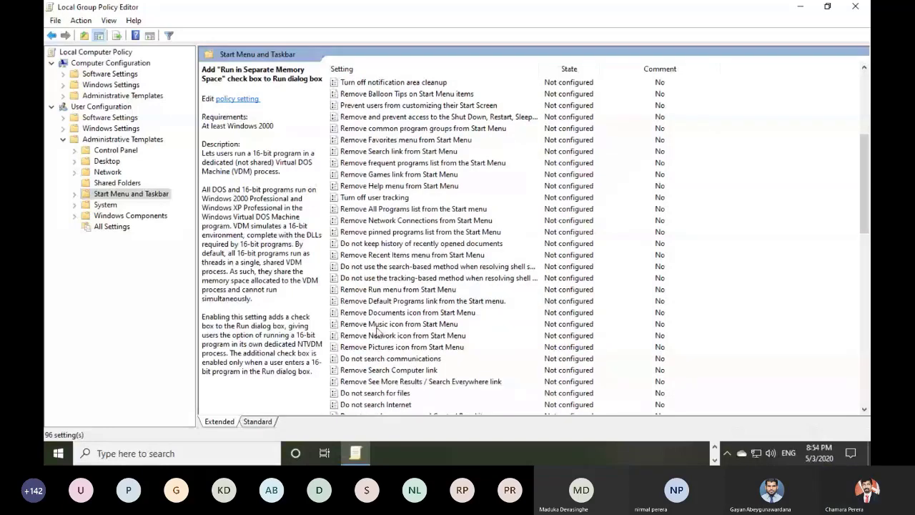
click(365, 256)
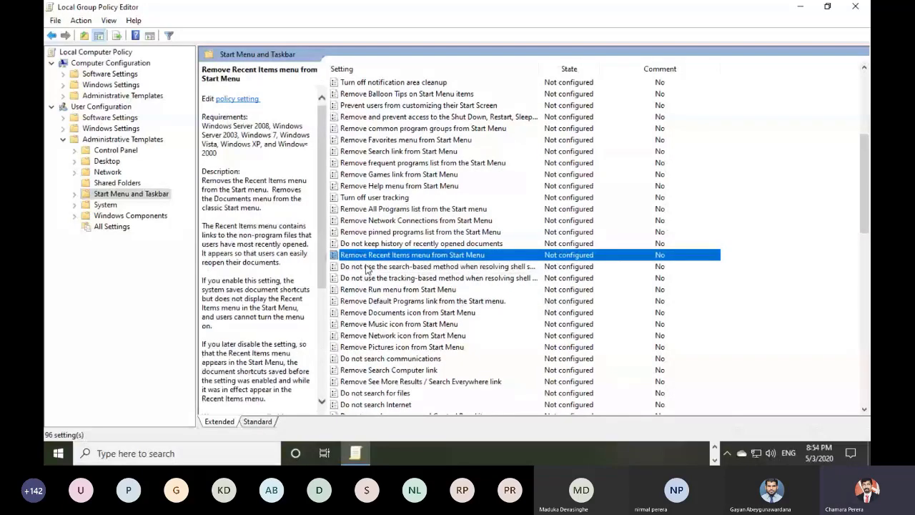
click(389, 289)
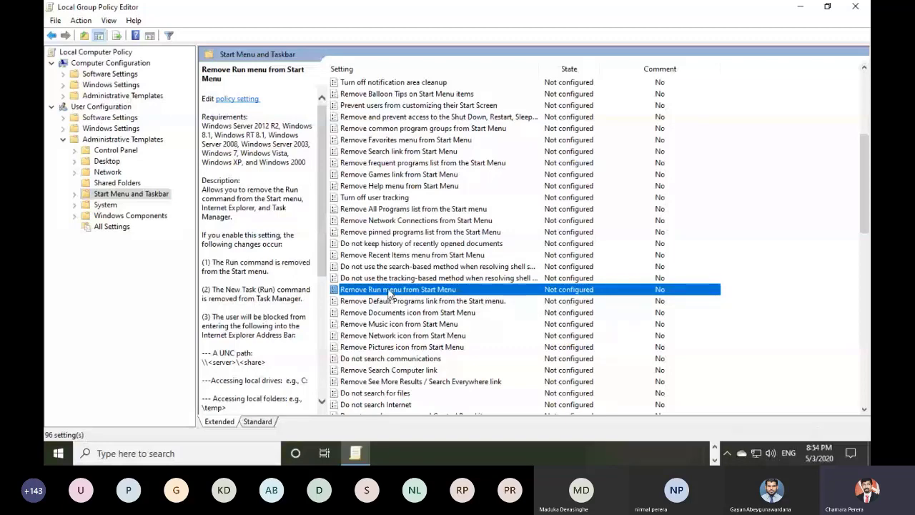
double_click(390, 293)
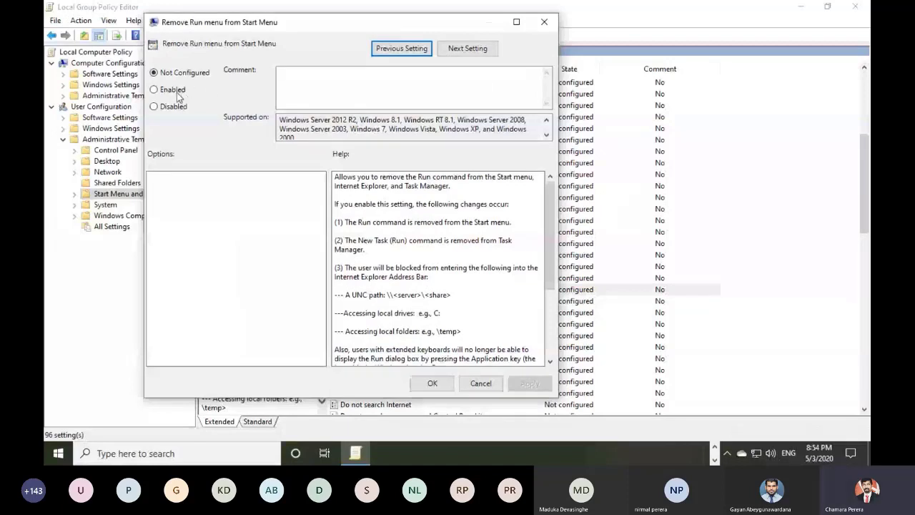
click(177, 93)
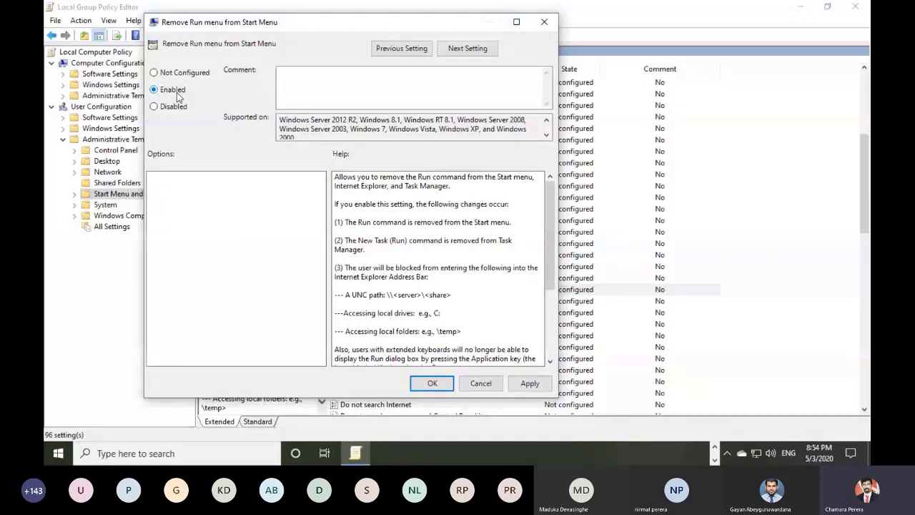
click(421, 384)
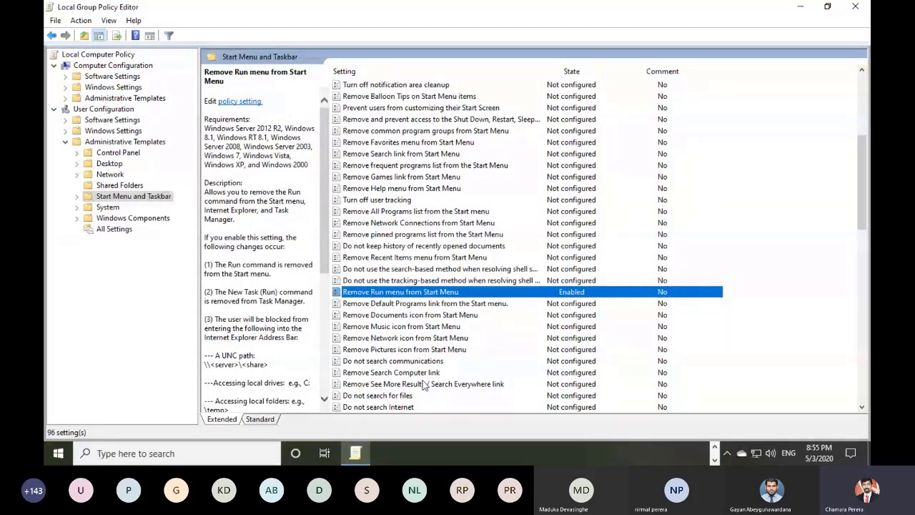
Step: Minimize the policy editor and PowerPoint, try to open the Run dialog from the desktop, and dismiss the restriction message
click(800, 7)
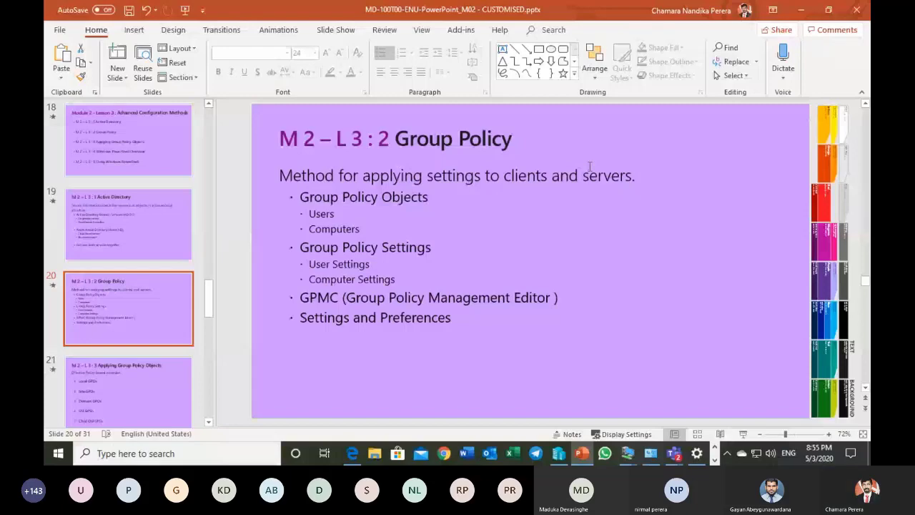
click(802, 11)
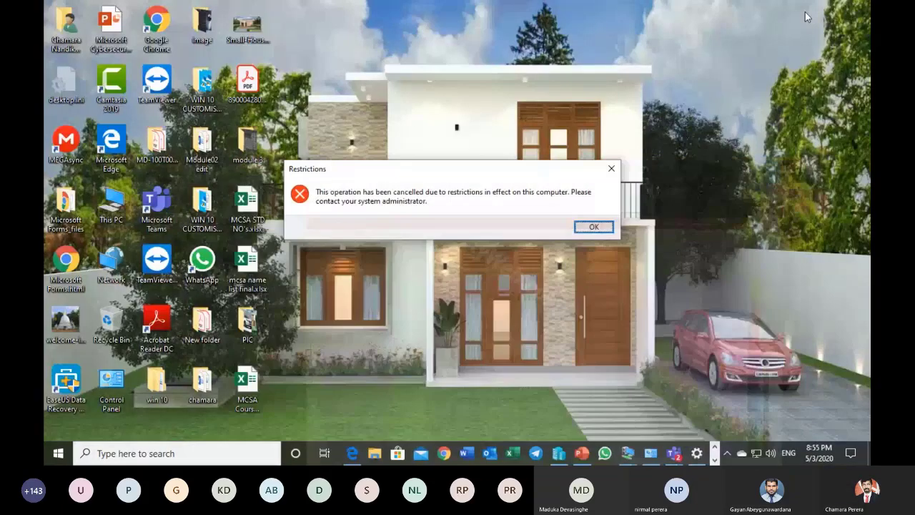
drag(499, 175, 519, 159)
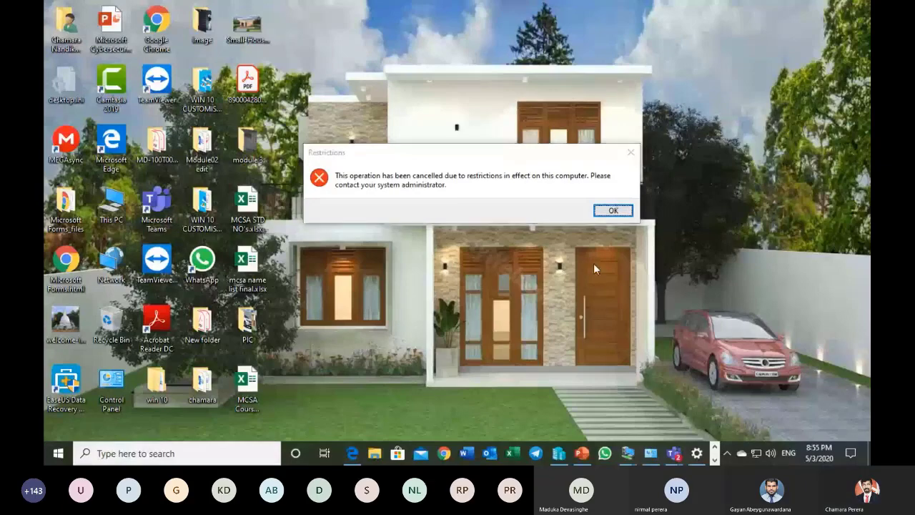
click(611, 210)
Step: Reopen the Remove Run menu from Start Menu policy in the Local Group Policy Editor and set it to Not Configured
click(695, 453)
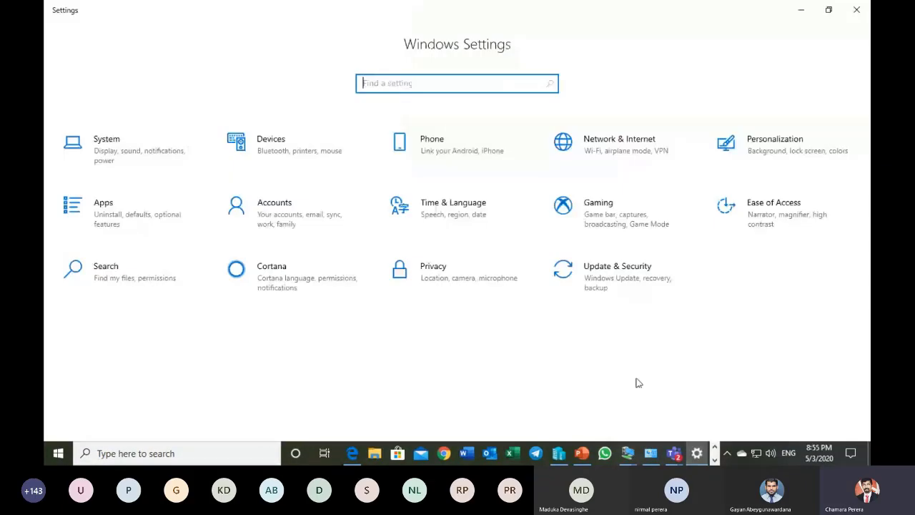
click(857, 11)
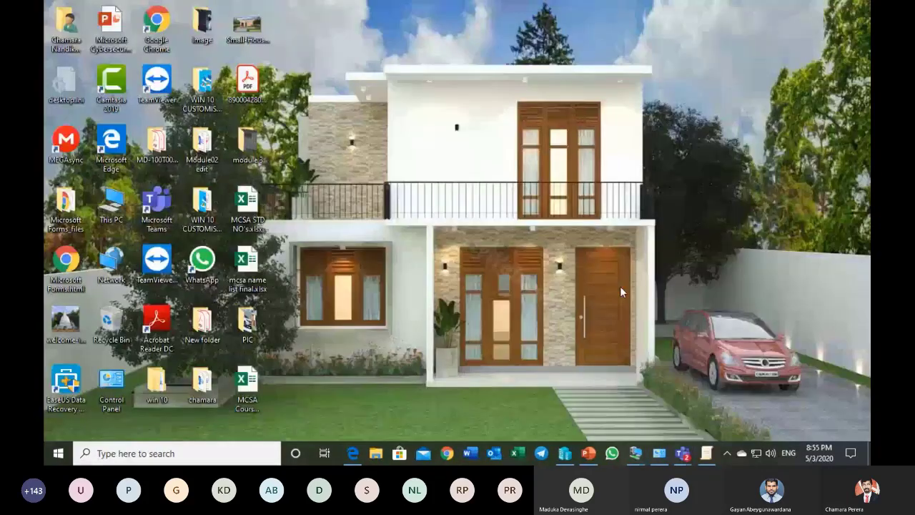
click(702, 454)
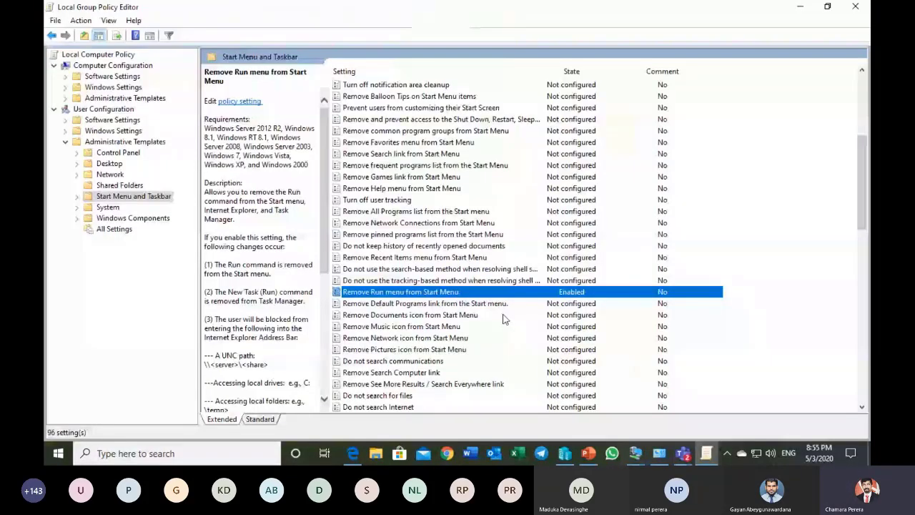
double_click(466, 292)
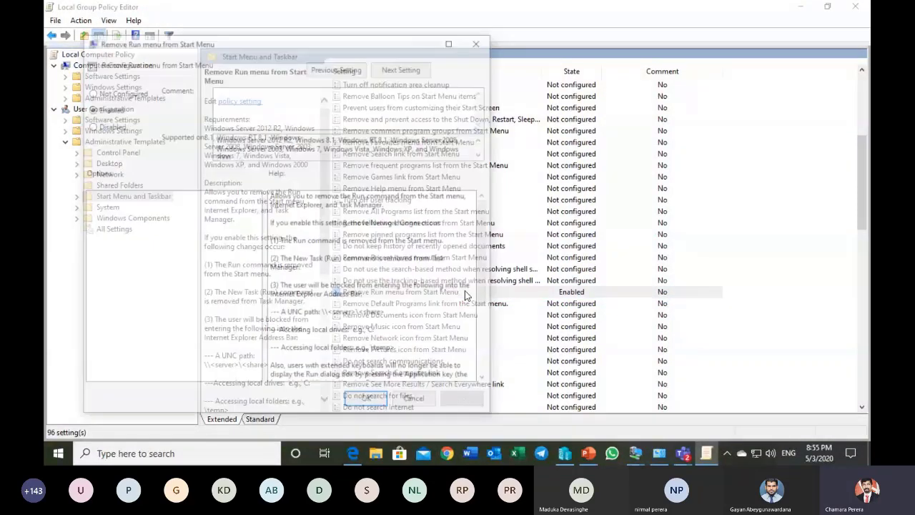
click(107, 92)
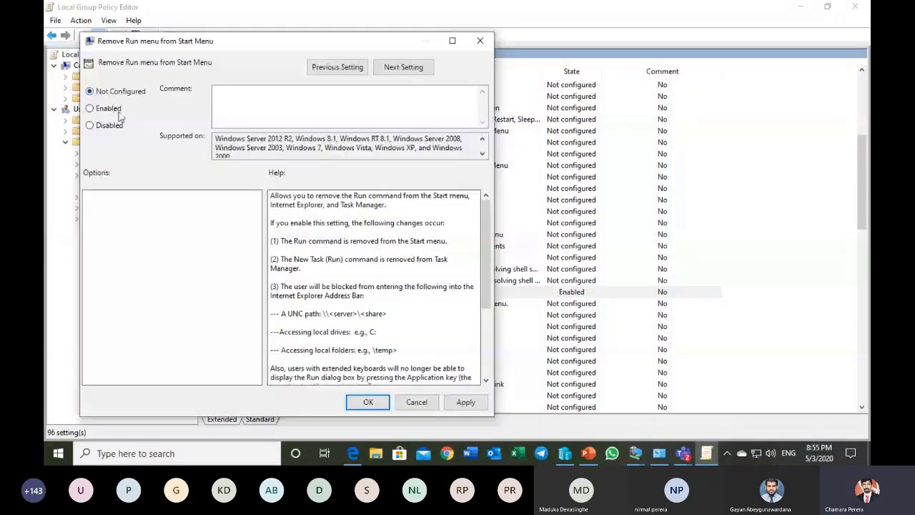
click(365, 403)
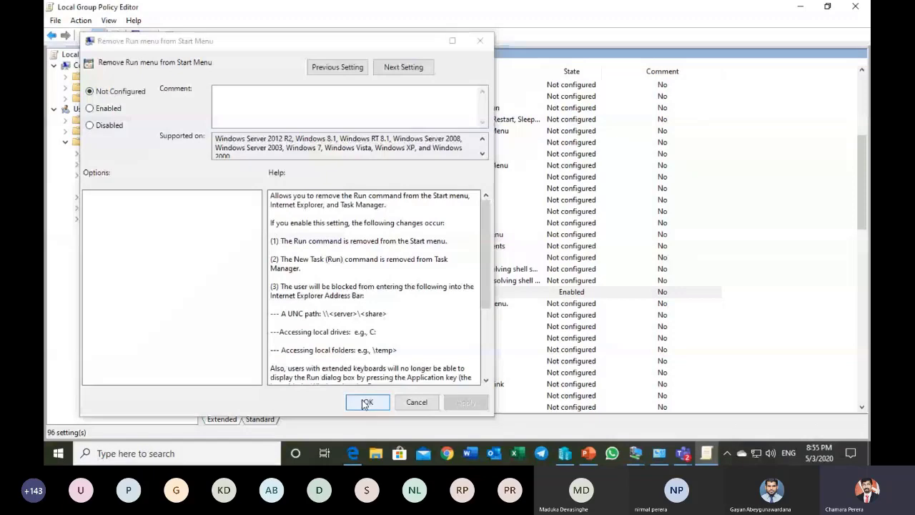
Step: Test access to the Run dialog, dismiss it, and close the Local Group Policy Editor
key(super+r)
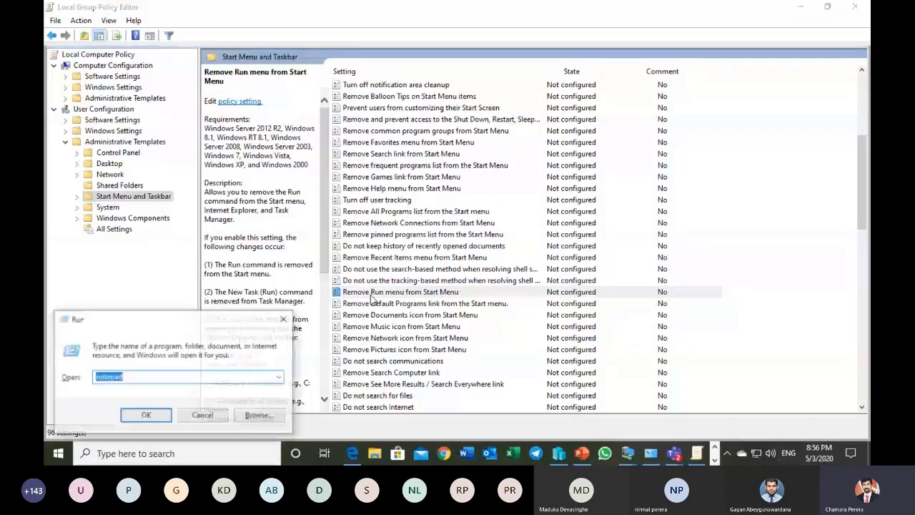
click(434, 300)
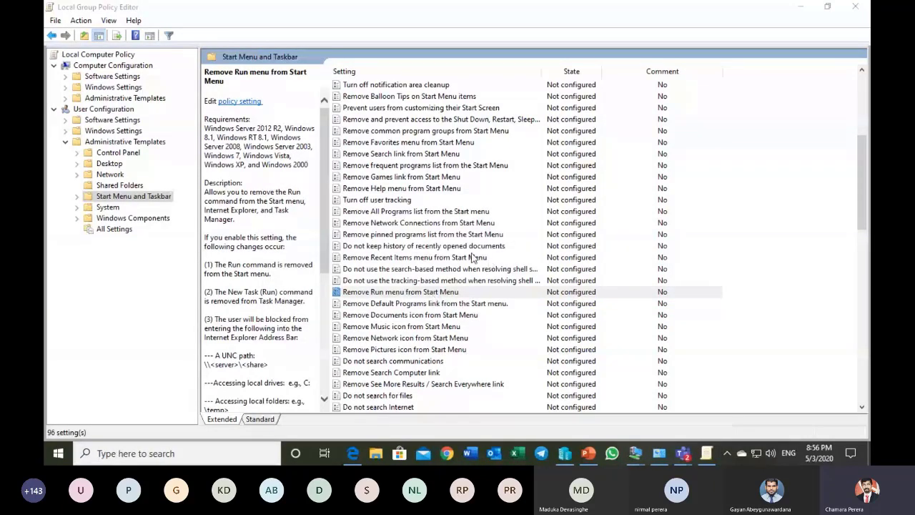
scroll(472, 257, up, 6)
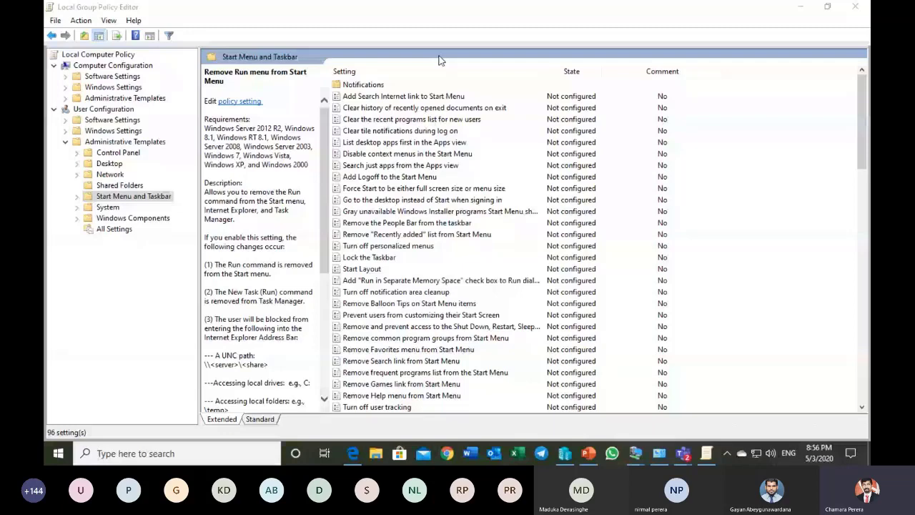
click(843, 5)
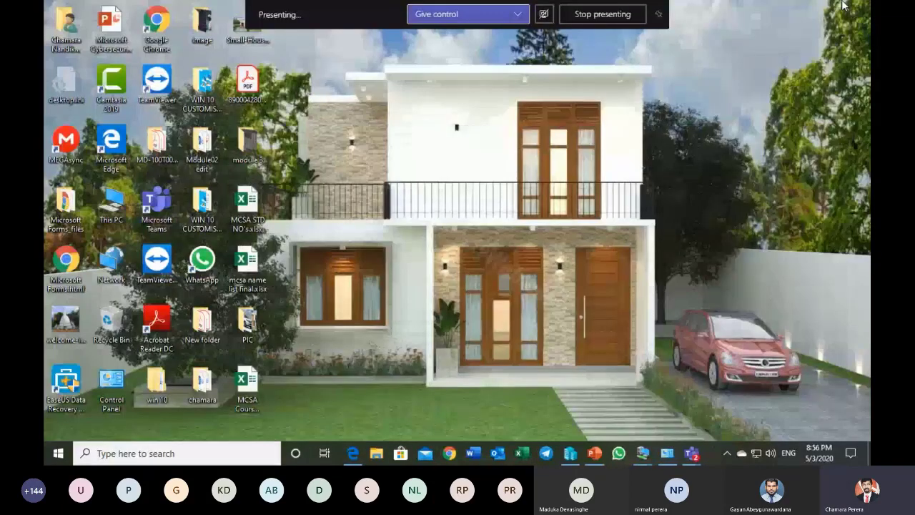
Step: Switch to the server2016 virtual machine and open Active Directory Users and Computers from Server Manager
mouse_move(655, 459)
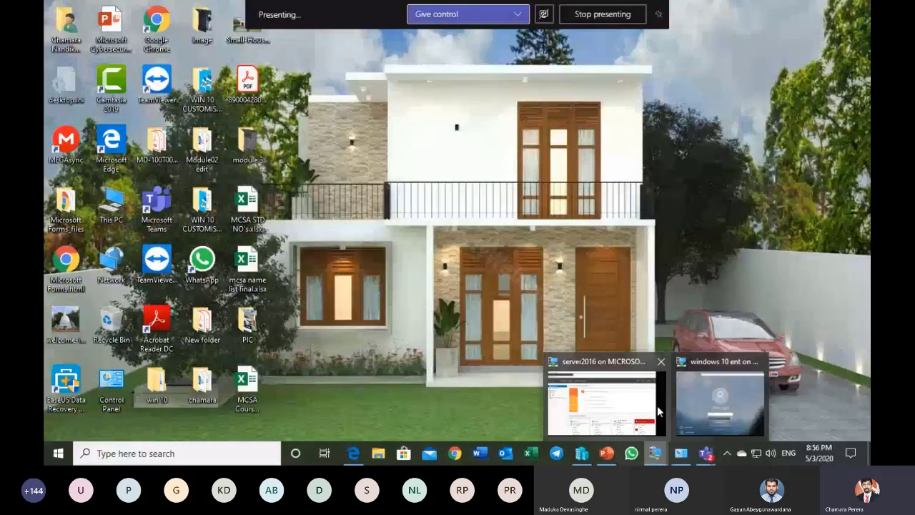
click(636, 400)
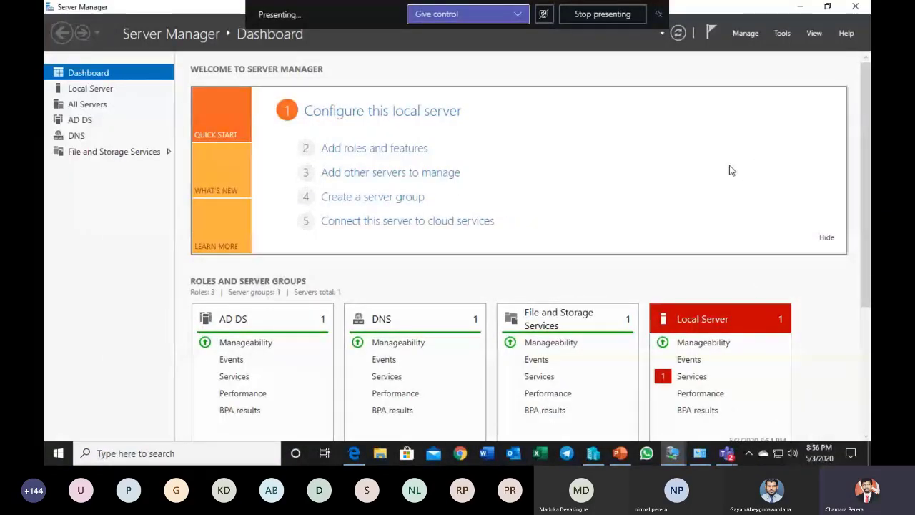
click(782, 34)
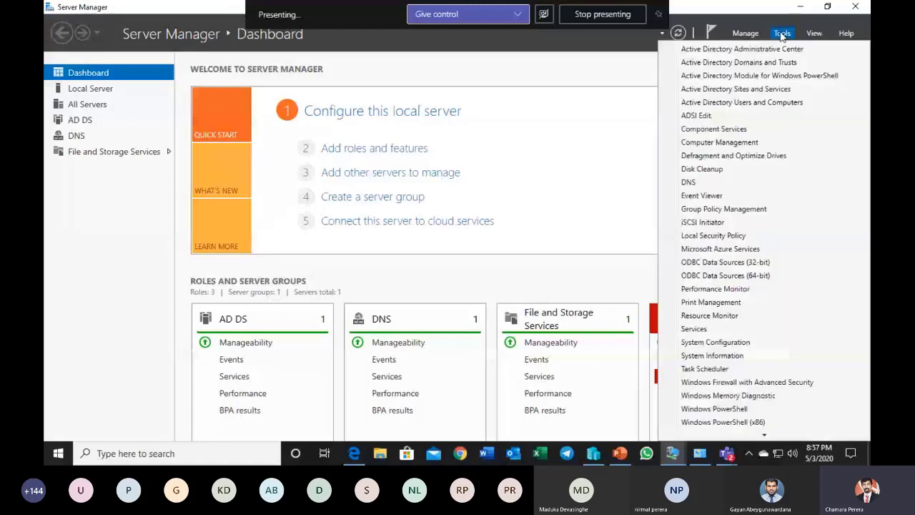
click(765, 103)
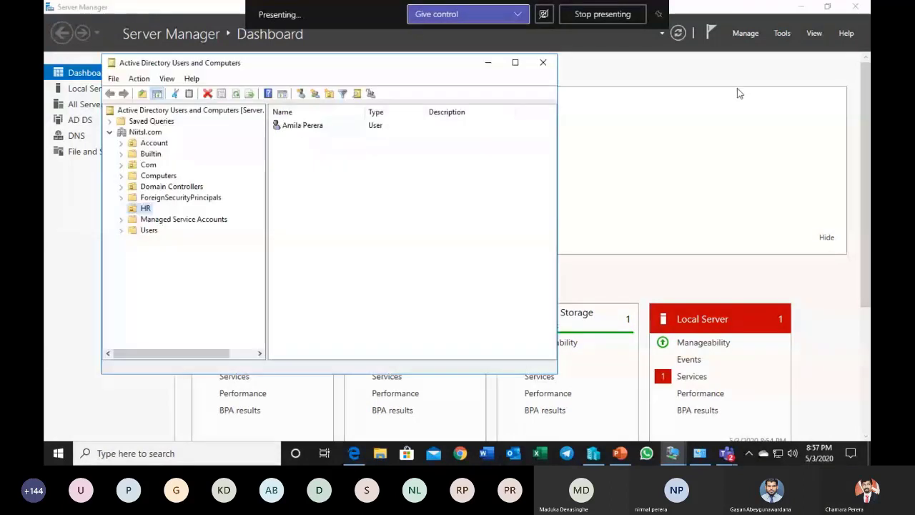
Step: Create an organizational unit named Marketing directly under the Niitsl.com domain, keeping protection from accidental deletion on
click(145, 132)
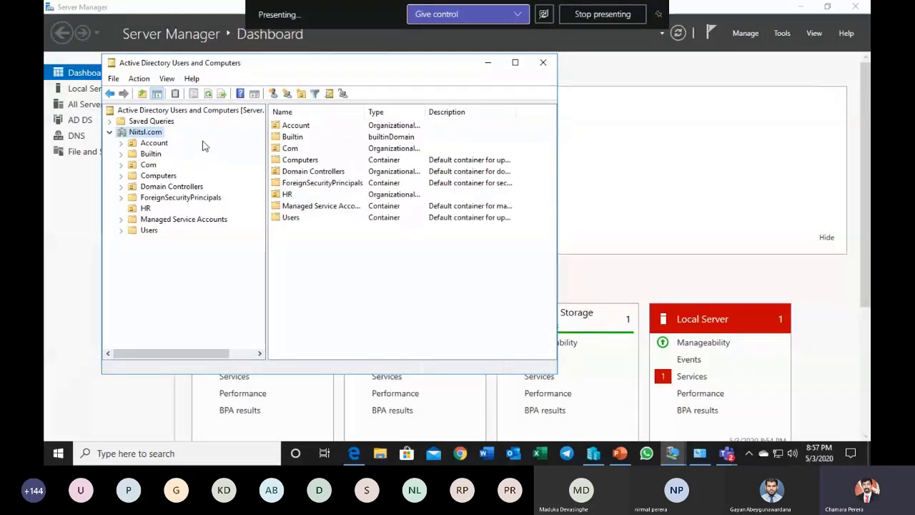
right_click(156, 135)
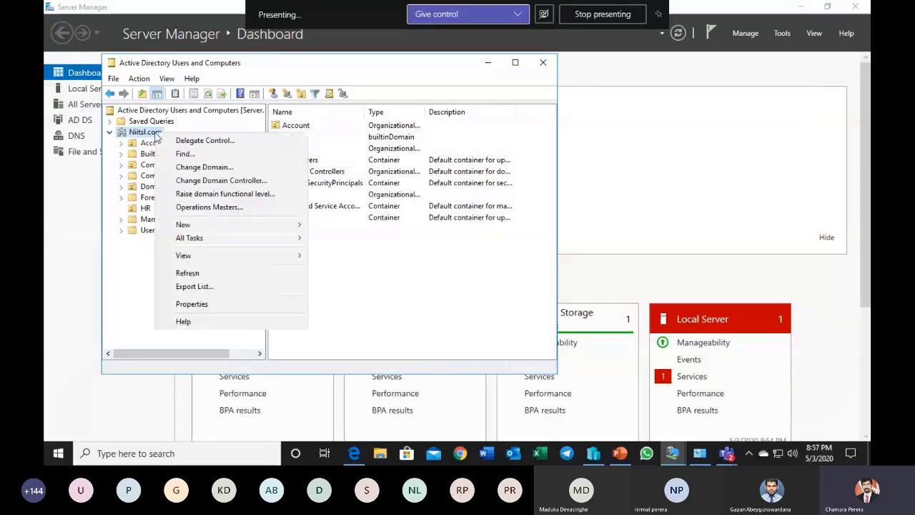
mouse_move(224, 226)
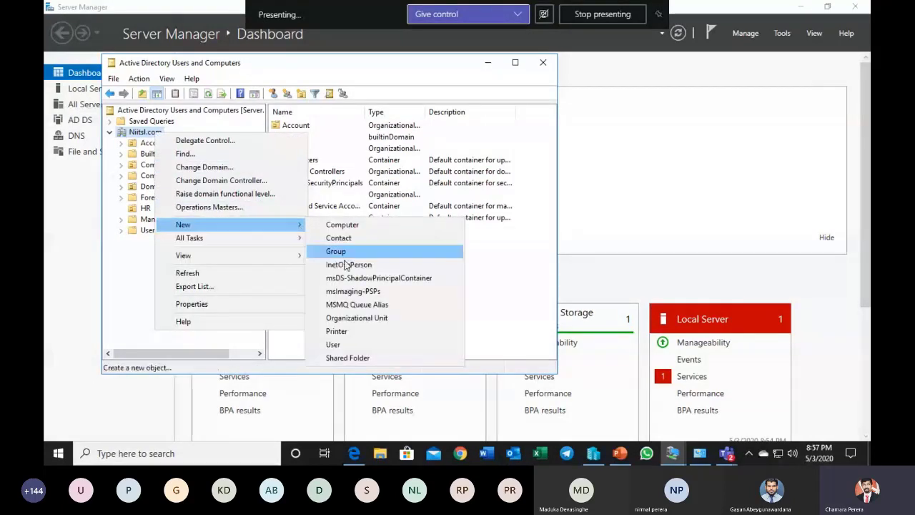
click(391, 319)
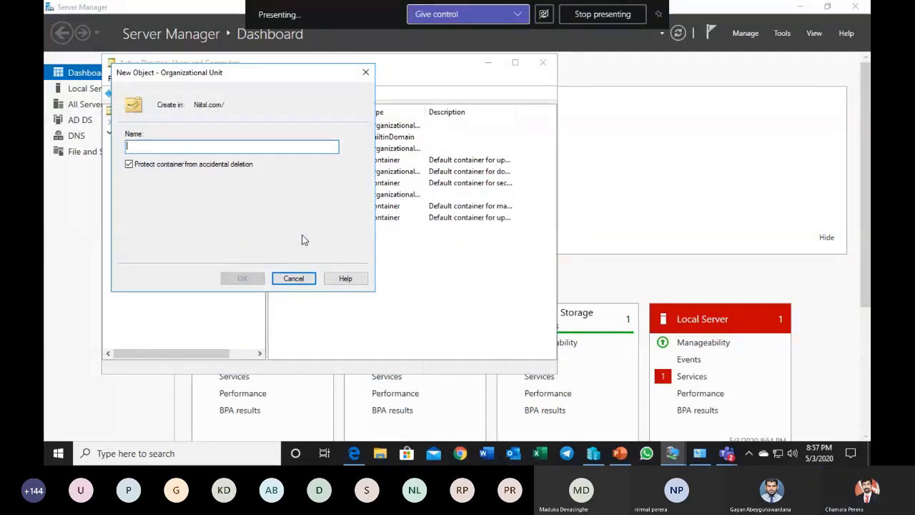
drag(277, 75, 383, 166)
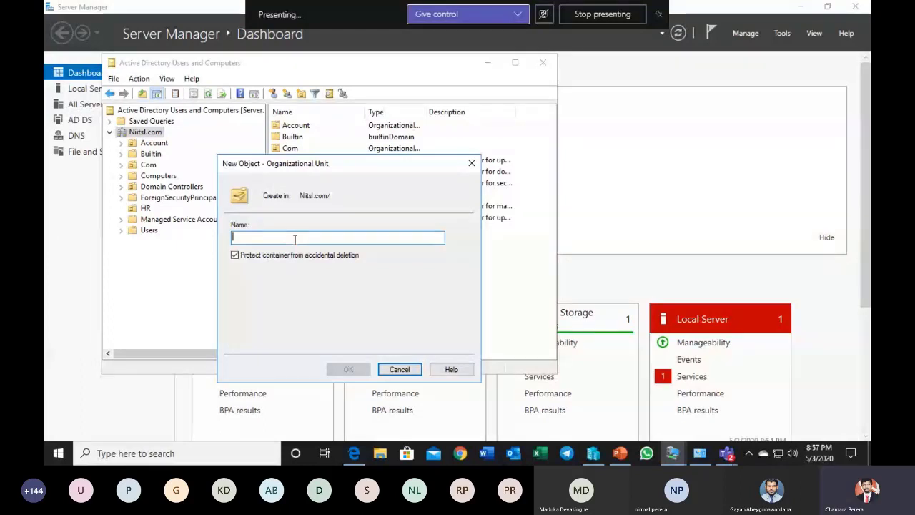
text(Ma)
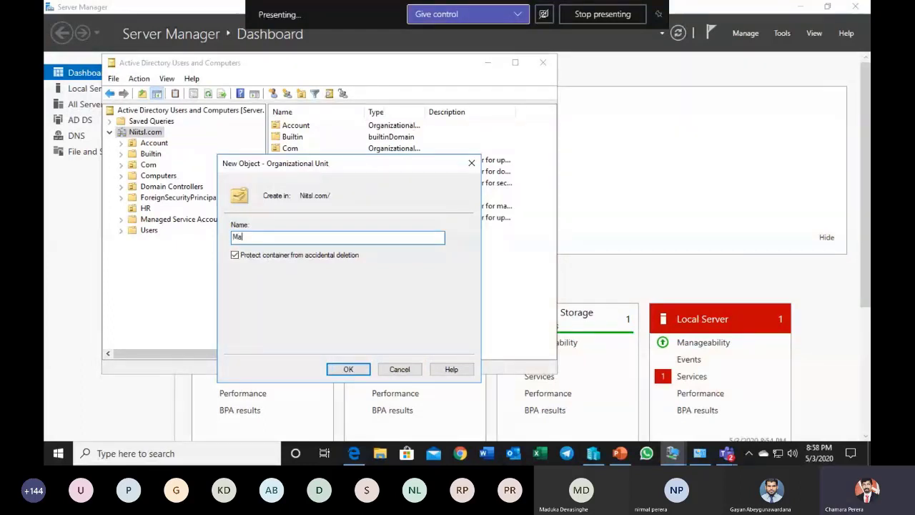
text(rk)
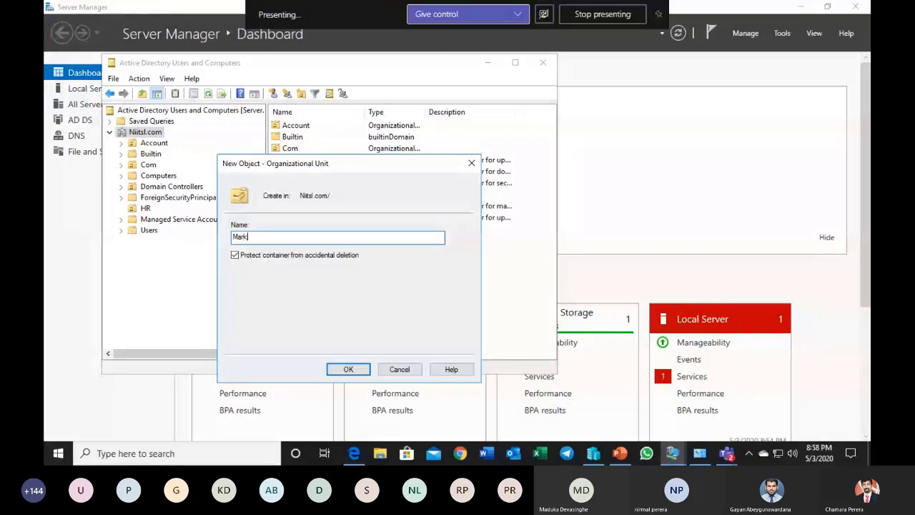
text(etin)
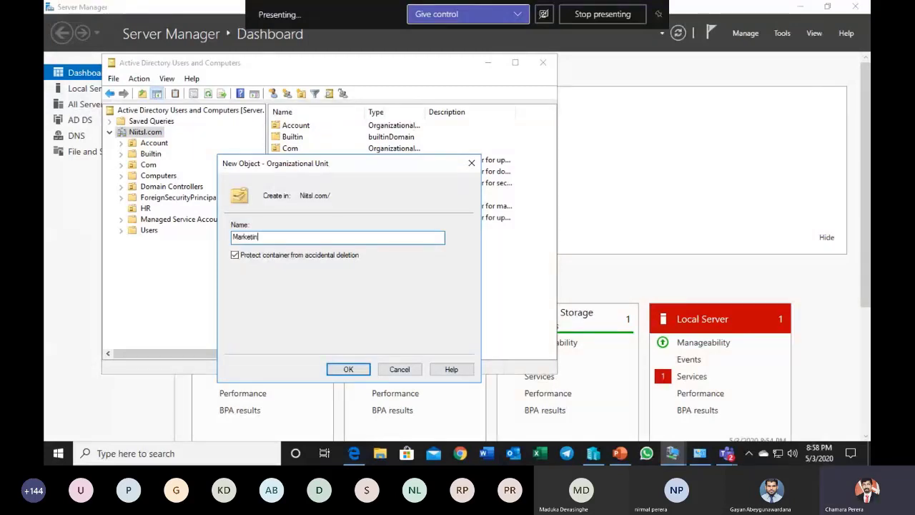
text(g)
key(BackSpace)
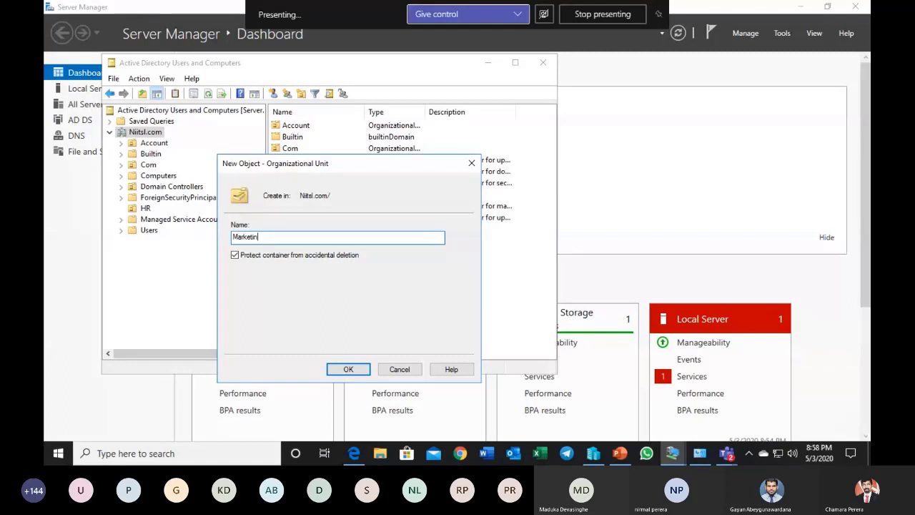
text(g)
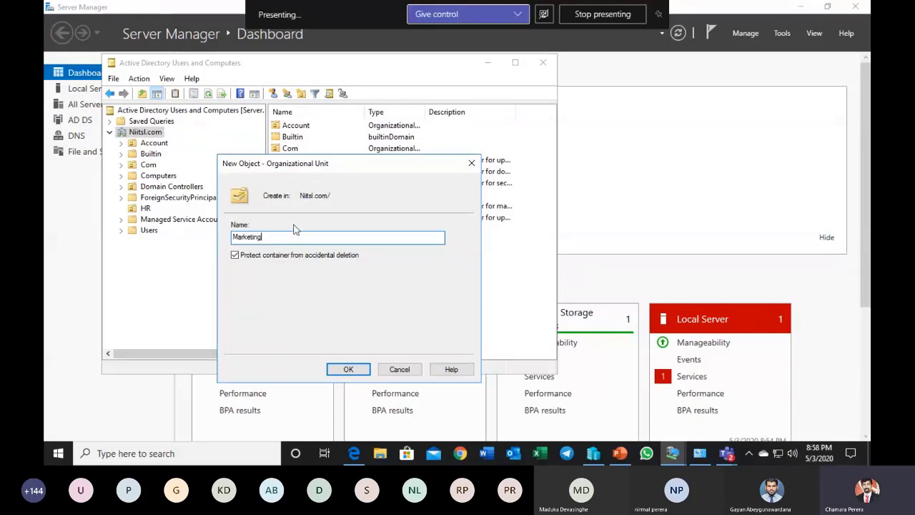
click(346, 368)
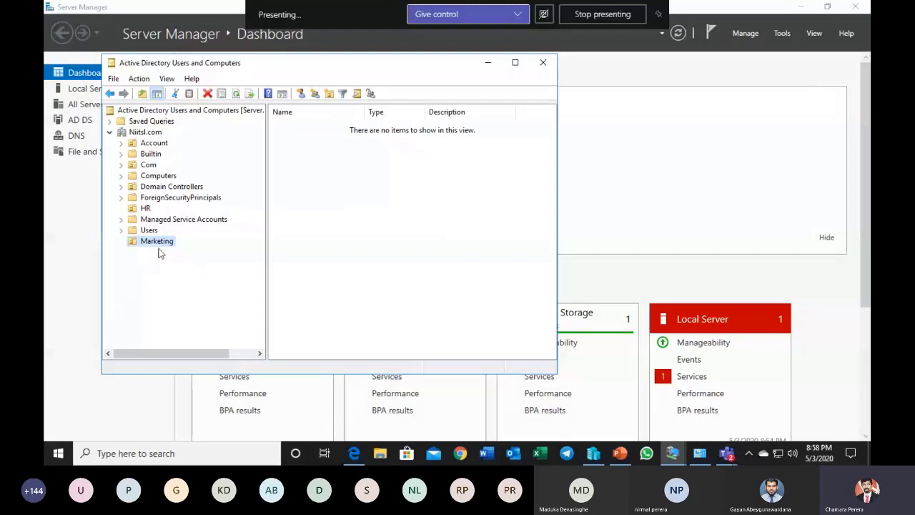
Step: Start a new user in the Marketing organizational unit, filling in the person's first name, last name and user logon name
right_click(300, 204)
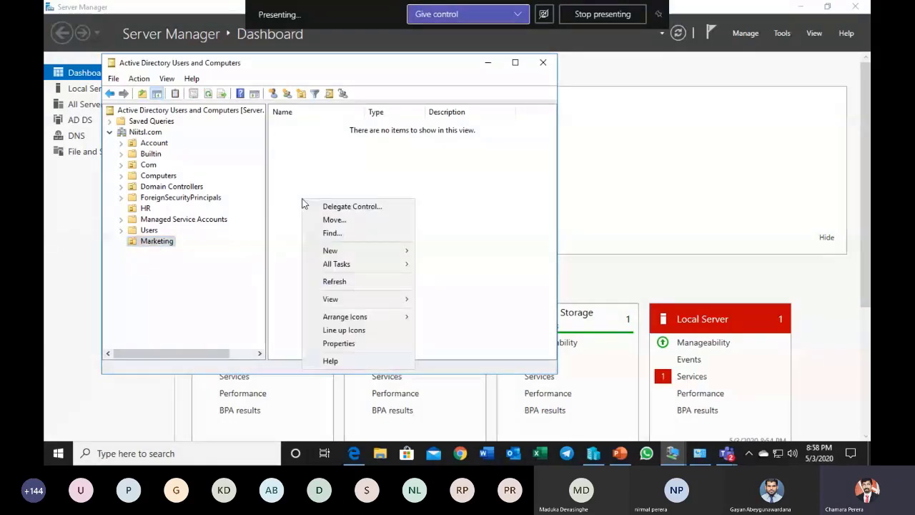
right_click(287, 166)
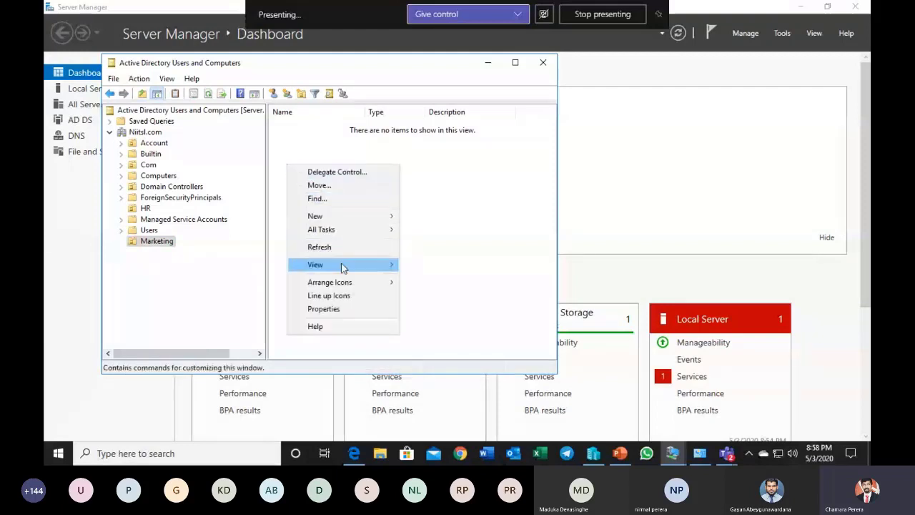
mouse_move(343, 221)
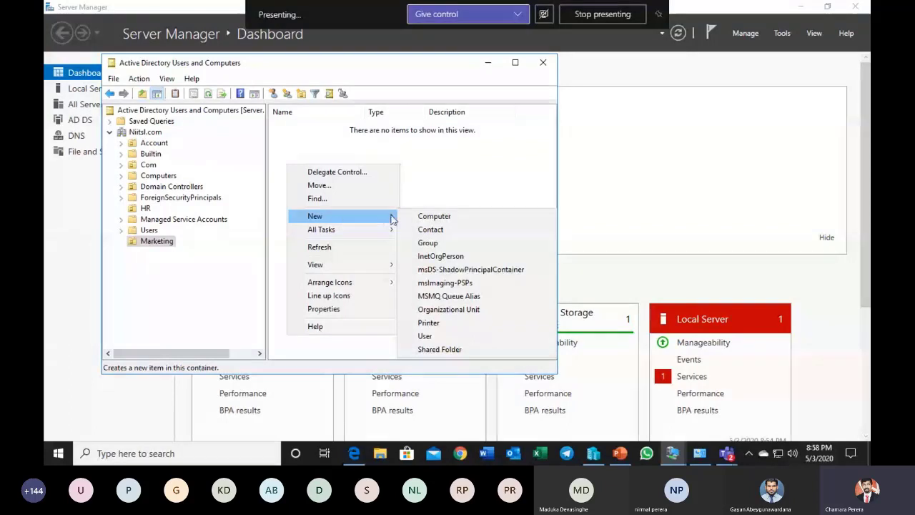
click(426, 336)
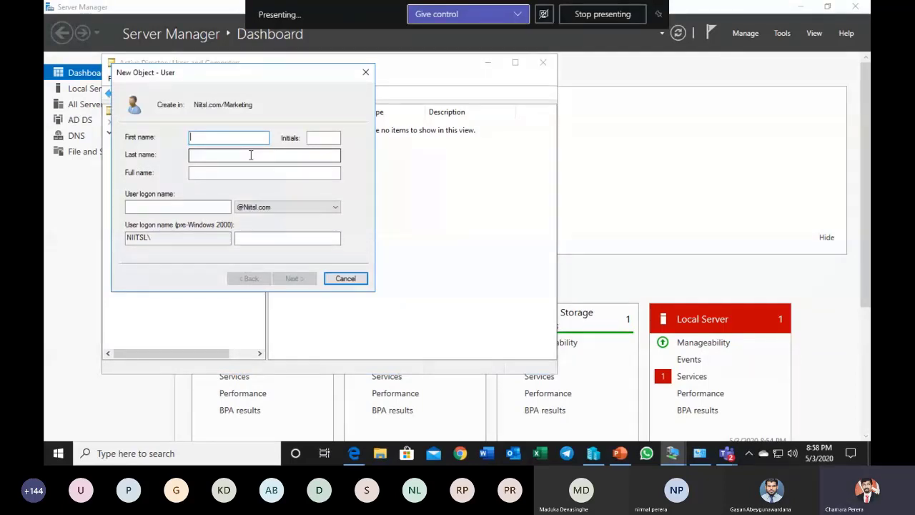
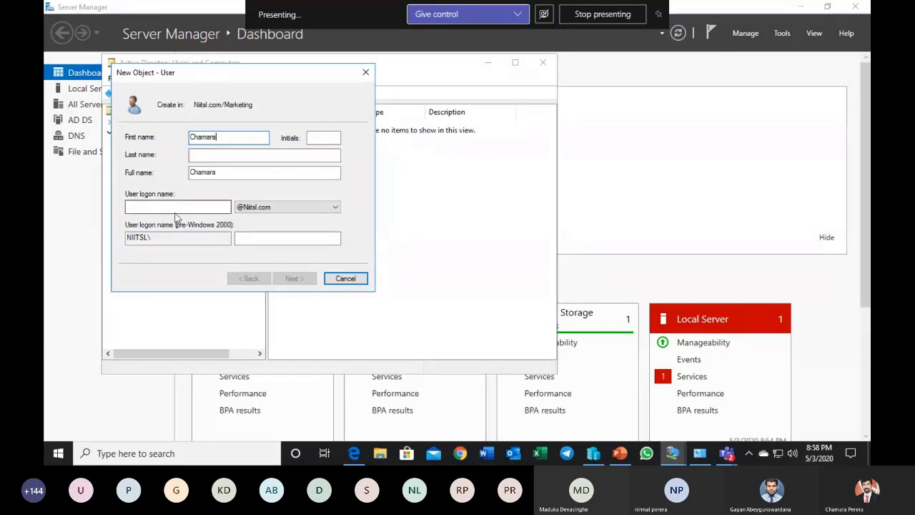
click(207, 157)
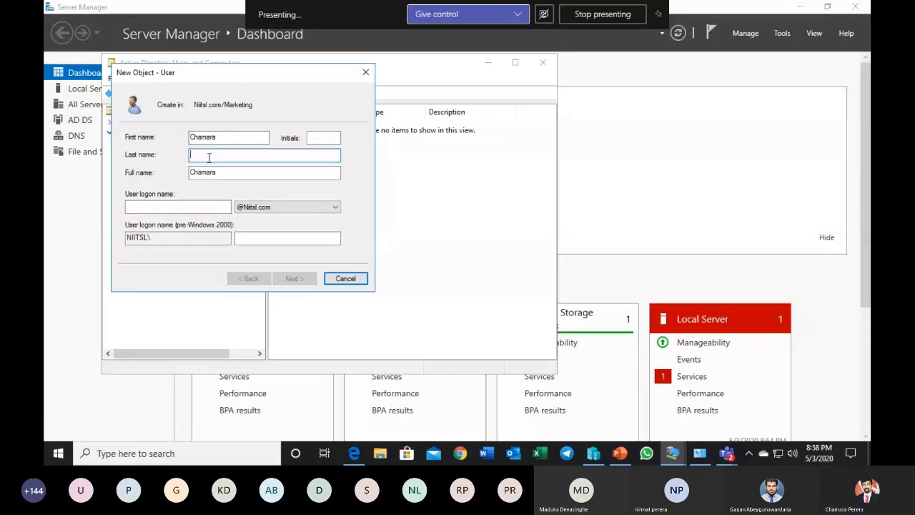
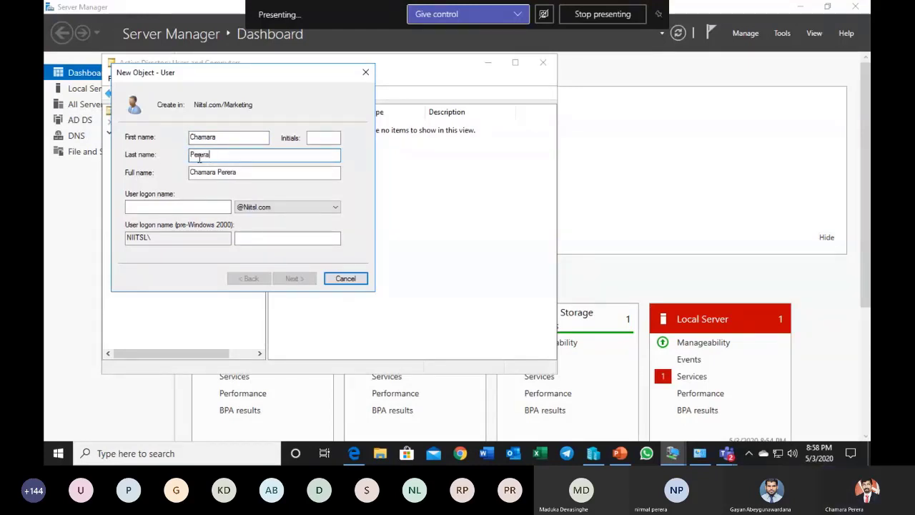
click(163, 206)
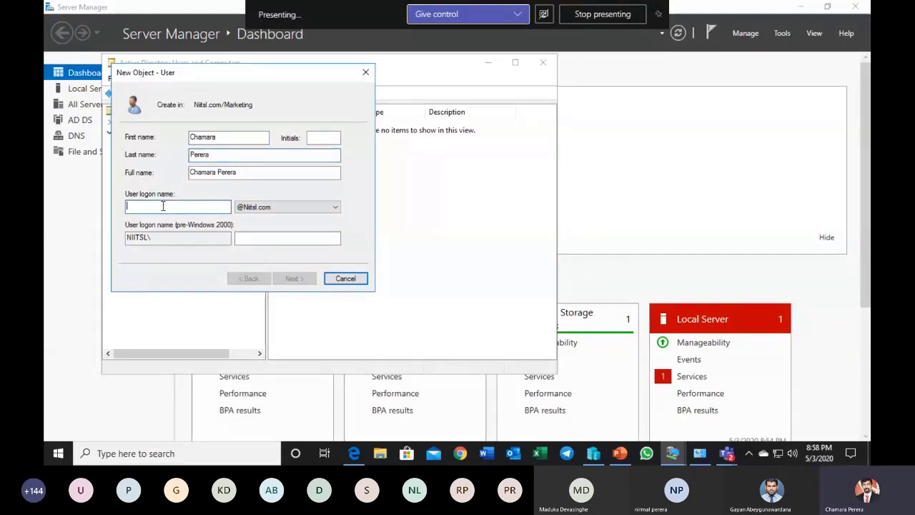
text(Ch)
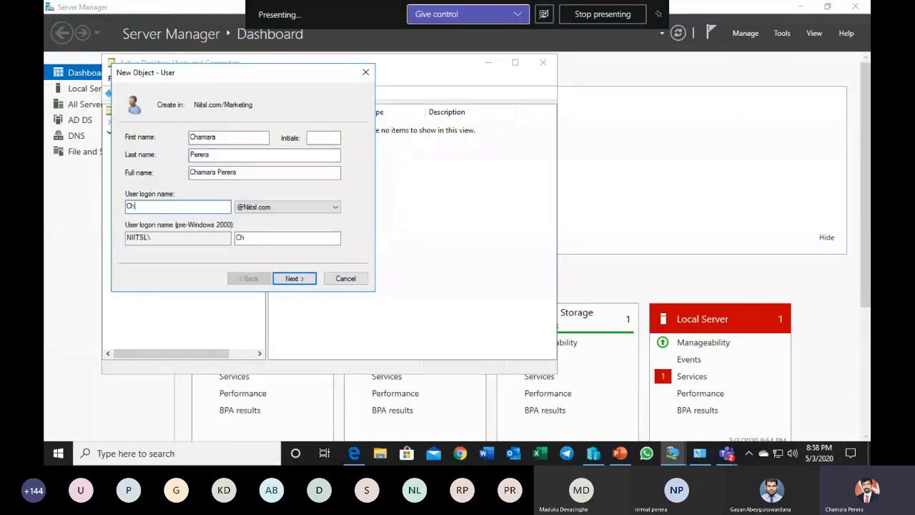
text(amara)
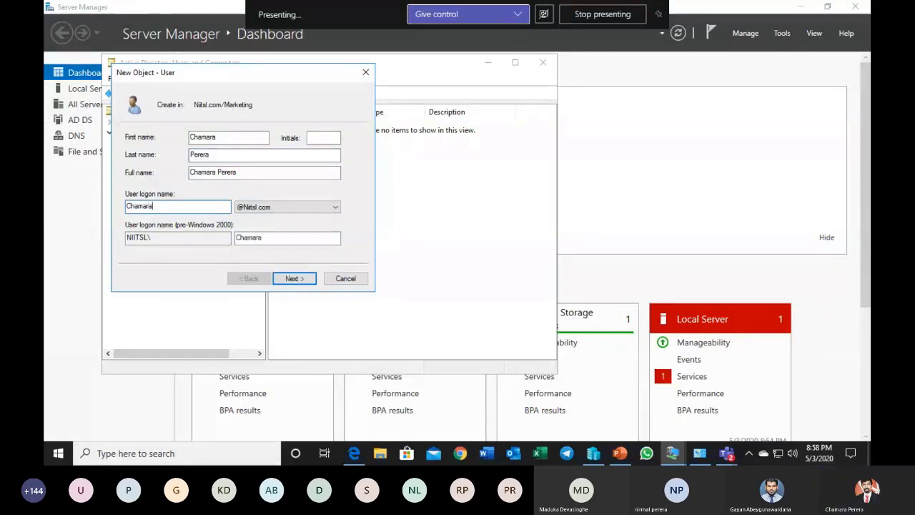
click(301, 283)
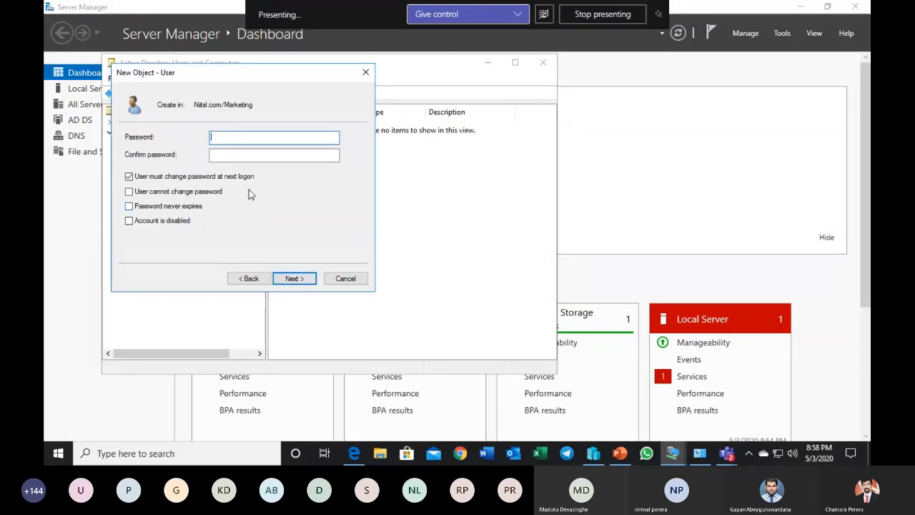
Step: Enter and confirm the account password, require no change at next logon, enable User cannot change password and Password never expires, and finish creating the user
text(••)
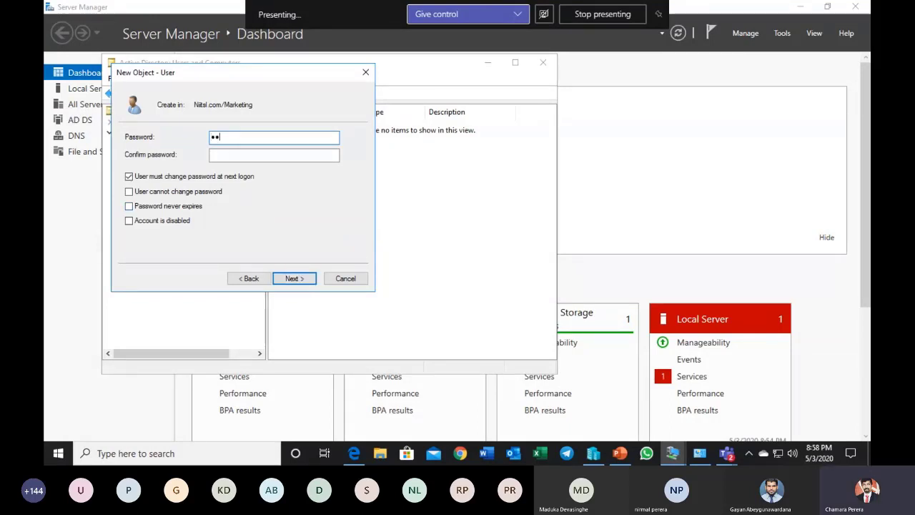
text(••••••)
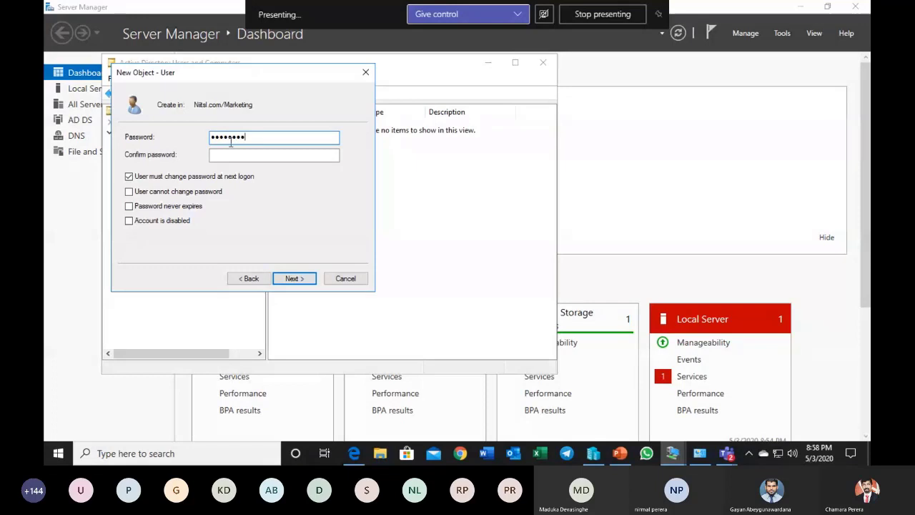
click(233, 153)
text(••••••••)
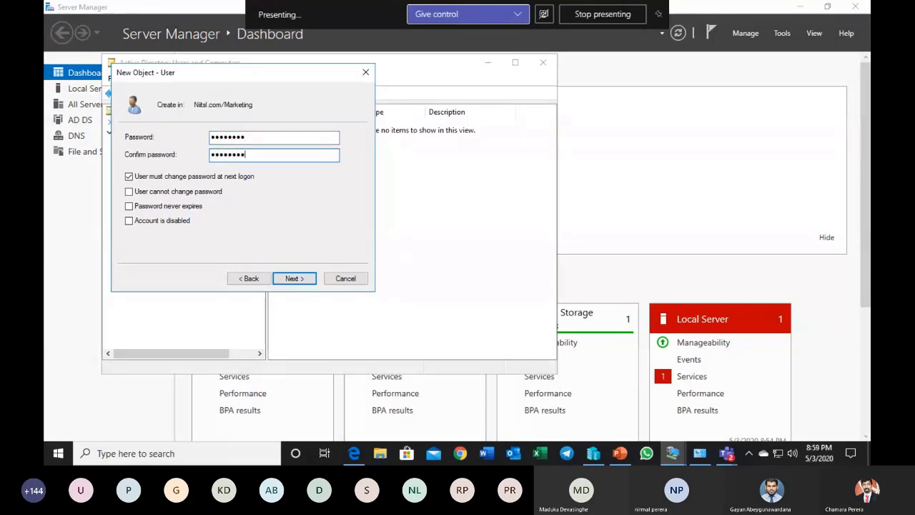
click(172, 175)
click(158, 192)
click(154, 205)
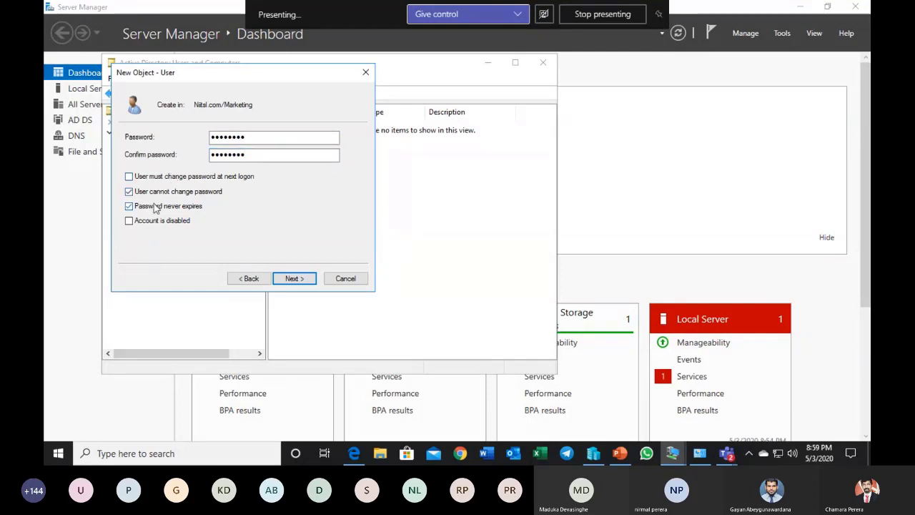
click(293, 278)
click(293, 279)
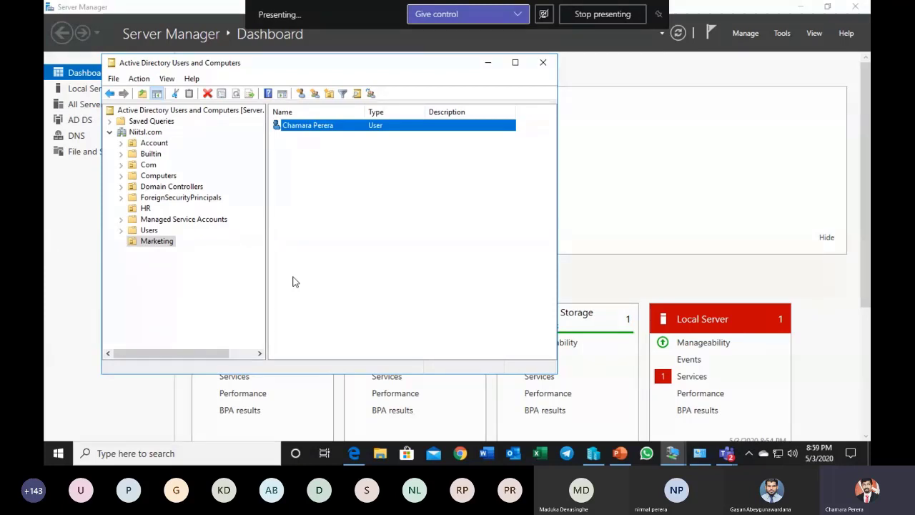
Step: Switch from Active Directory Users and Computers to Group Policy Management and expand the Niitsl.com domain
click(543, 63)
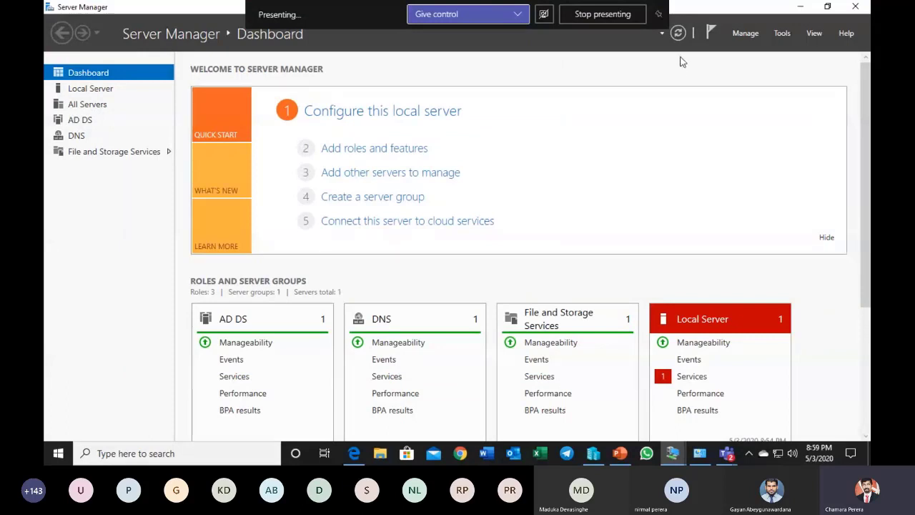
click(781, 33)
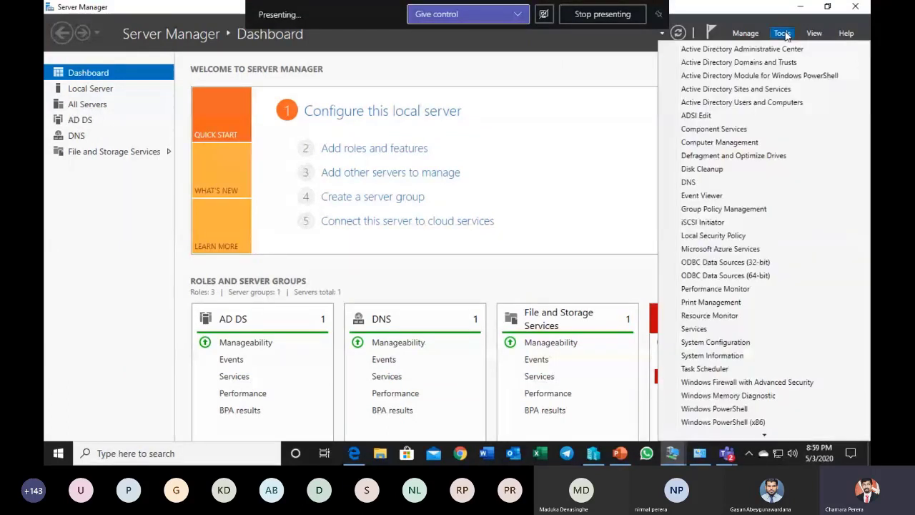
click(722, 208)
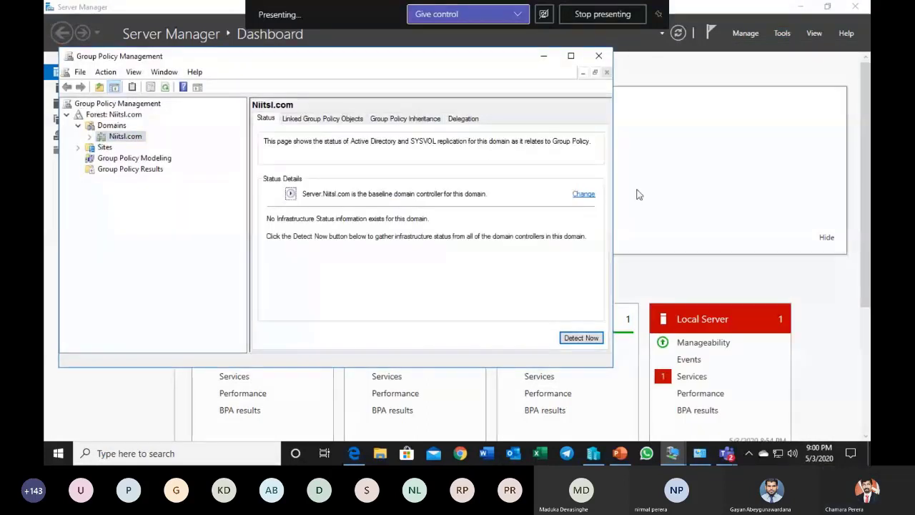
drag(315, 57, 368, 86)
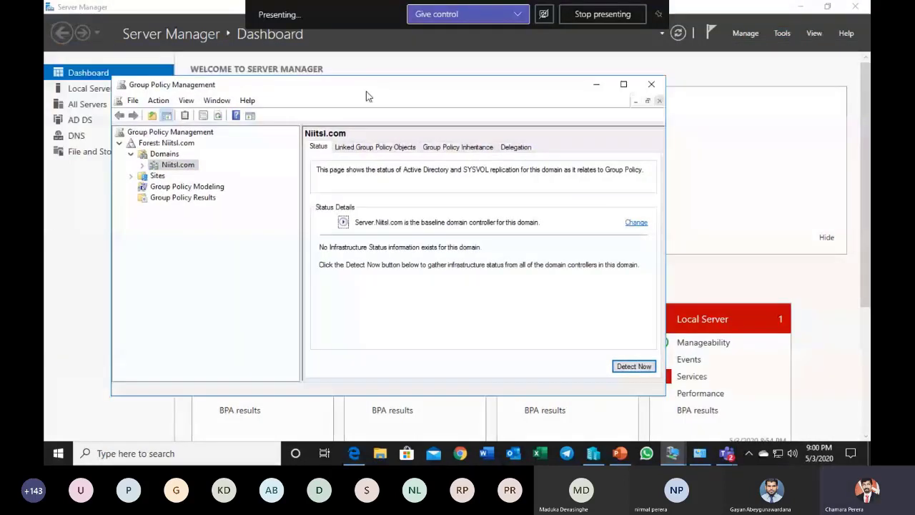
click(142, 165)
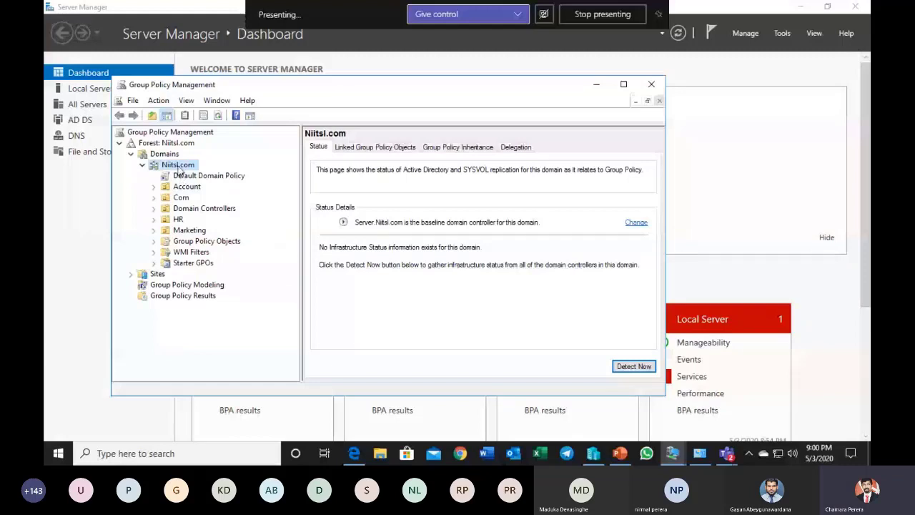
Step: Create a Group Policy Object named Run under Group Policy Objects in Niitsl.com, with no source starter GPO
click(215, 240)
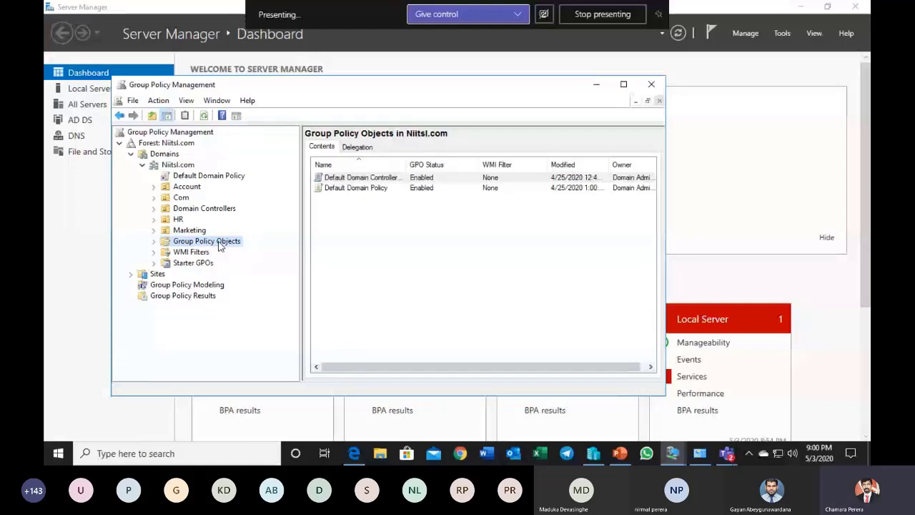
right_click(220, 246)
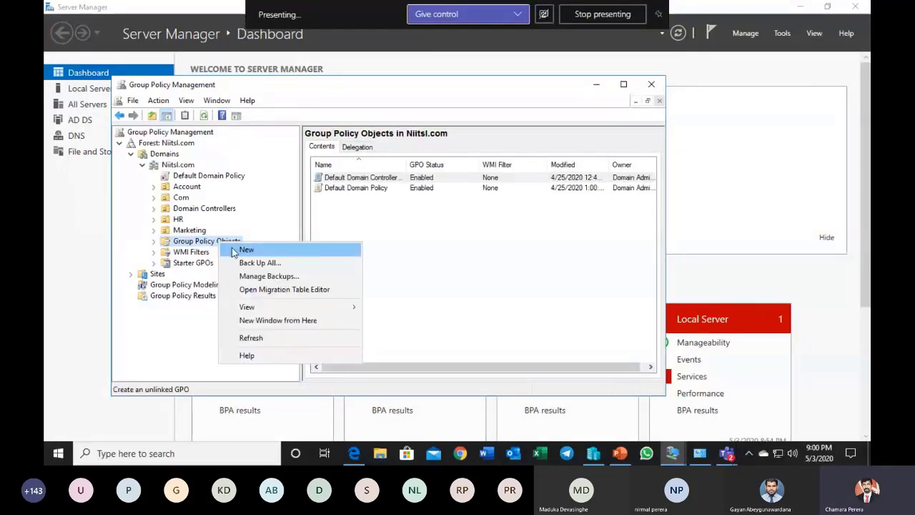
click(245, 248)
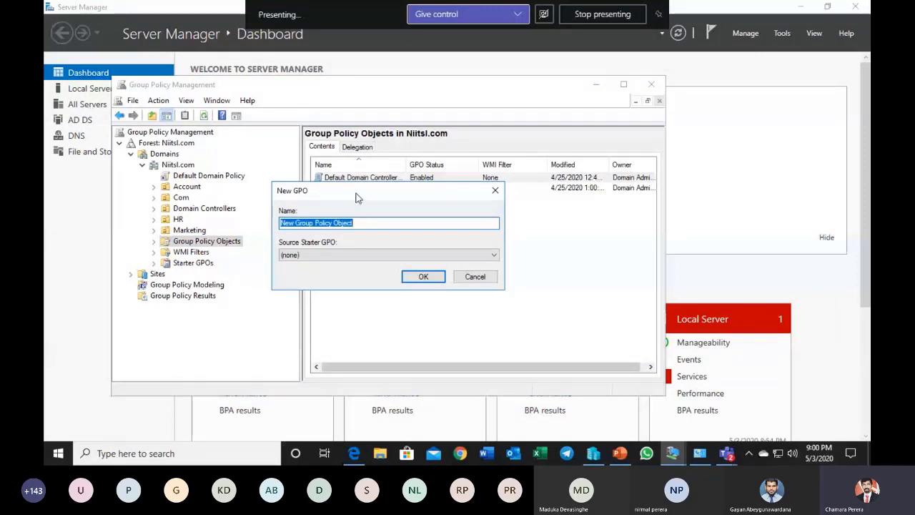
drag(355, 198, 369, 216)
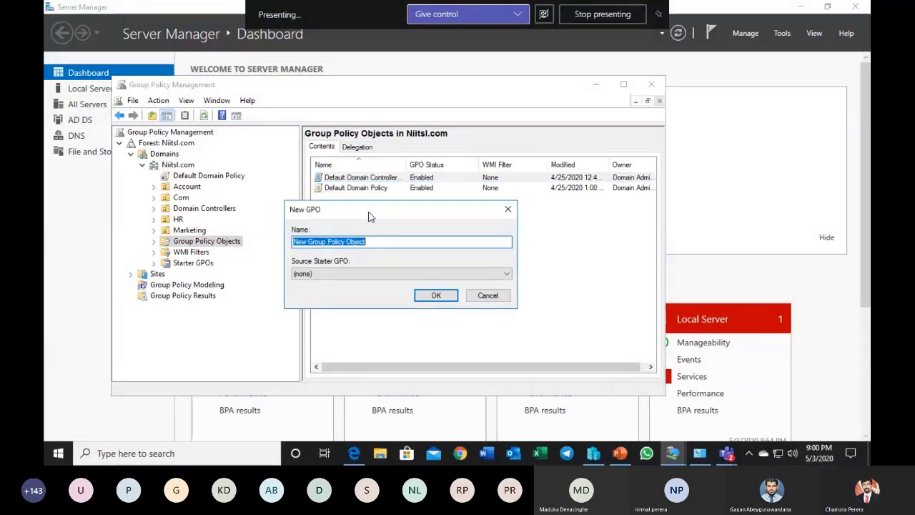
text(Run)
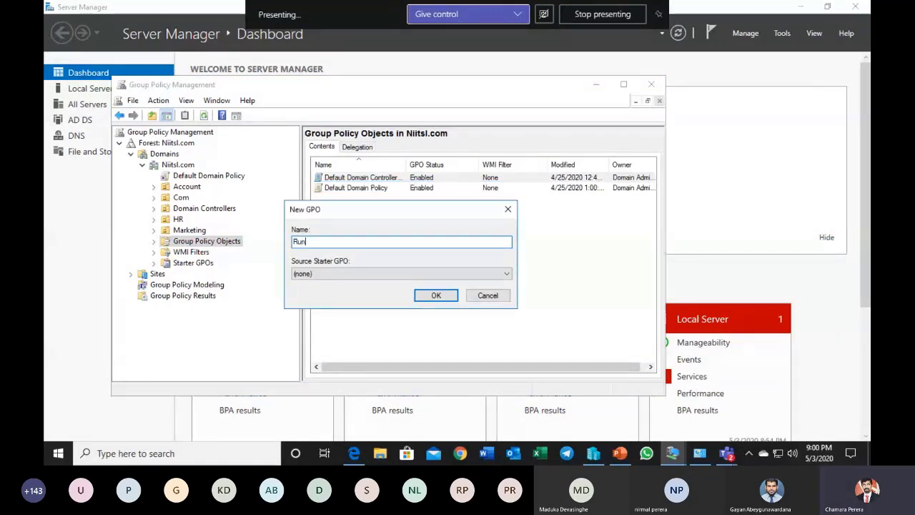
click(436, 295)
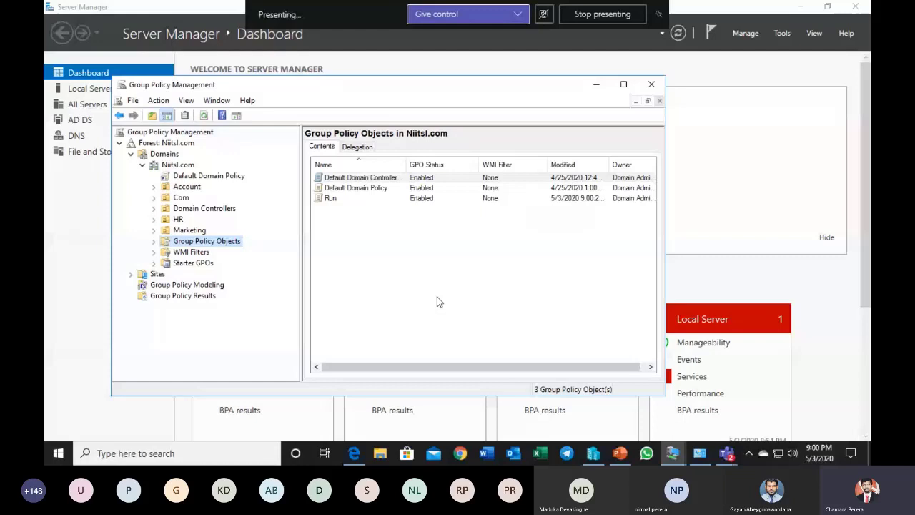
Step: Open the Run GPO for editing and widen the editor's console tree
right_click(333, 199)
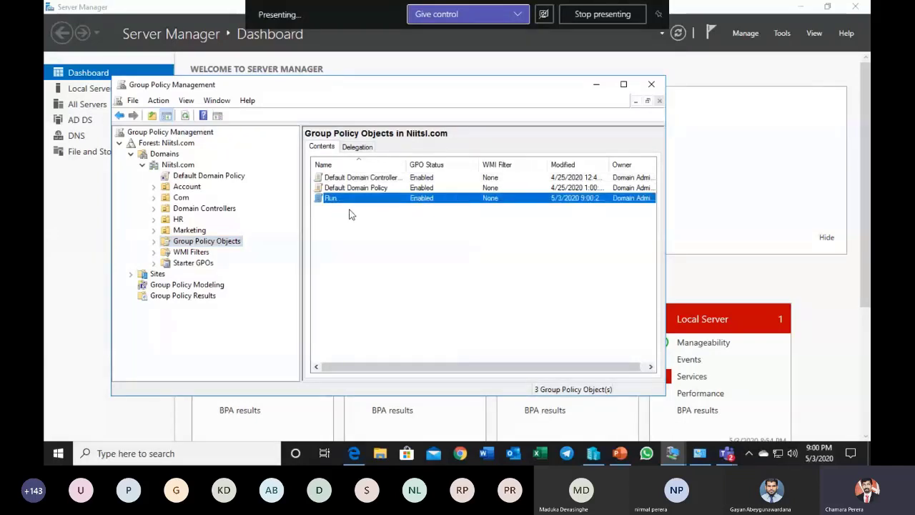
click(349, 209)
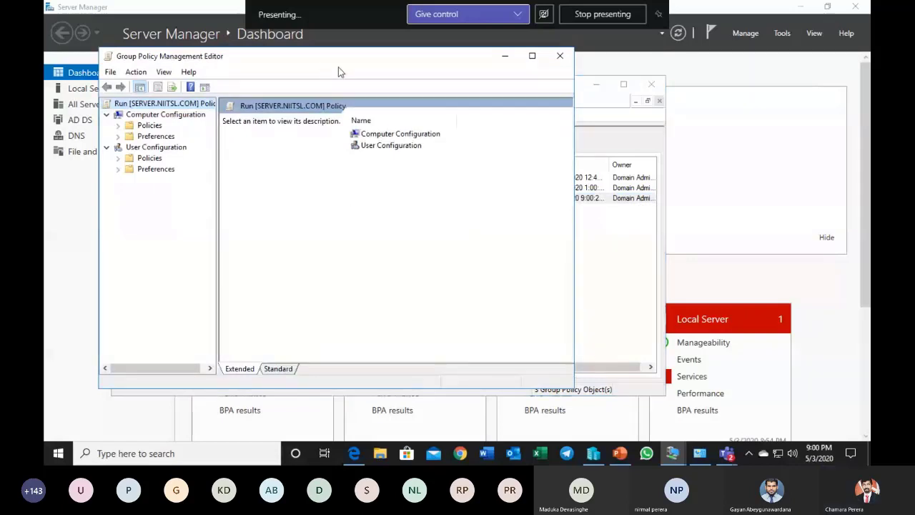
drag(334, 61, 546, 106)
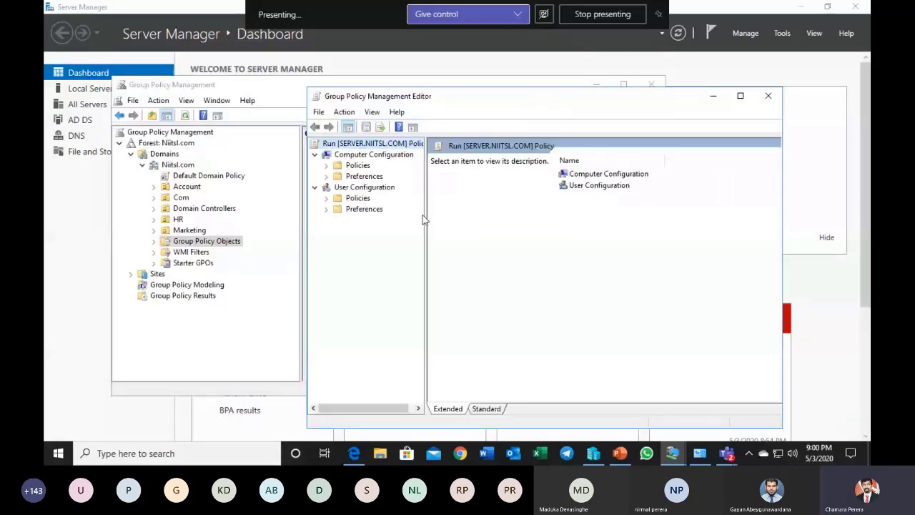
drag(424, 212, 458, 212)
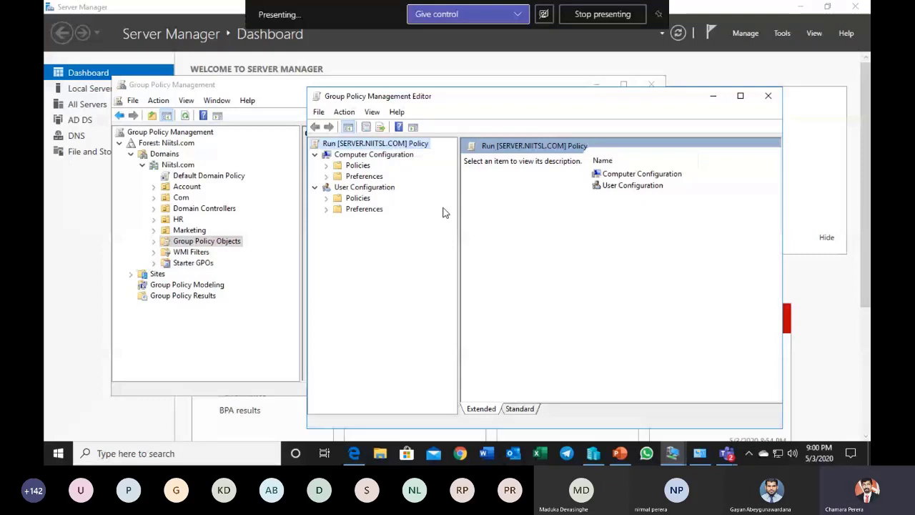
Step: Open the Start Menu and Taskbar policies under User Configuration, Policies, Administrative Templates in the Run GPO
double_click(364, 200)
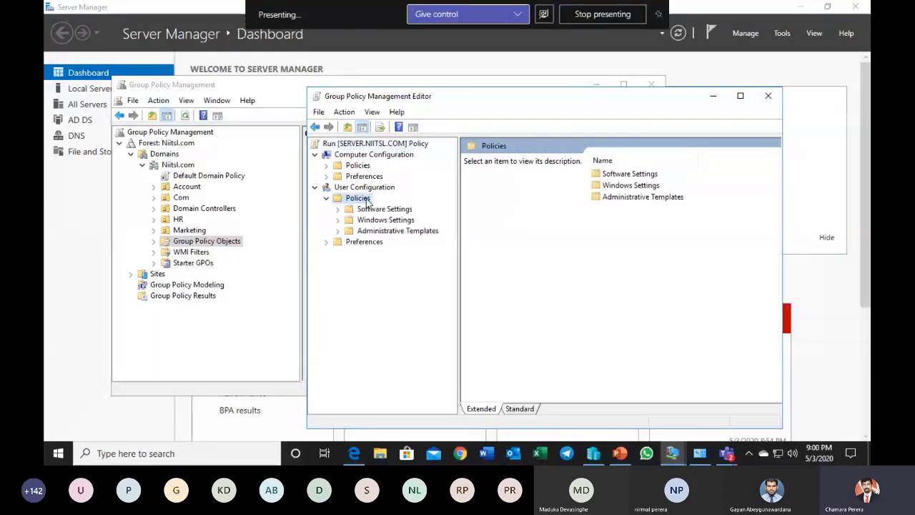
double_click(377, 231)
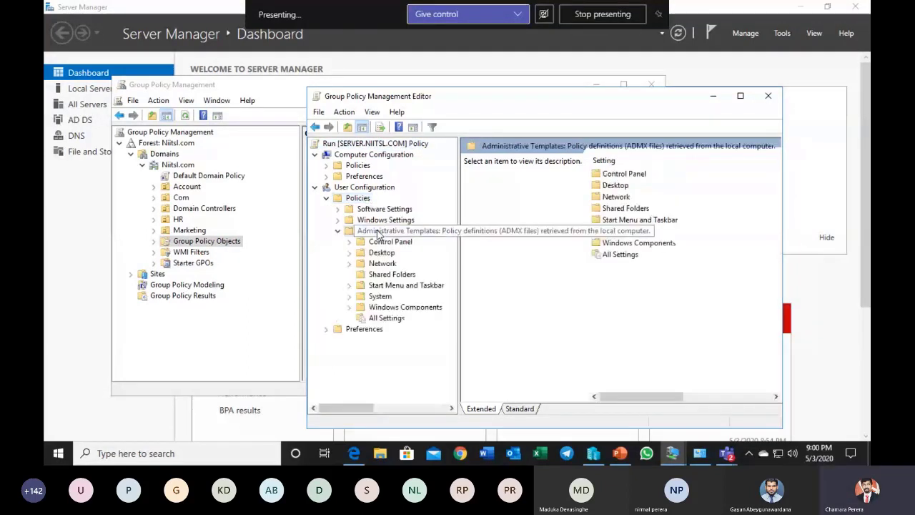
double_click(402, 286)
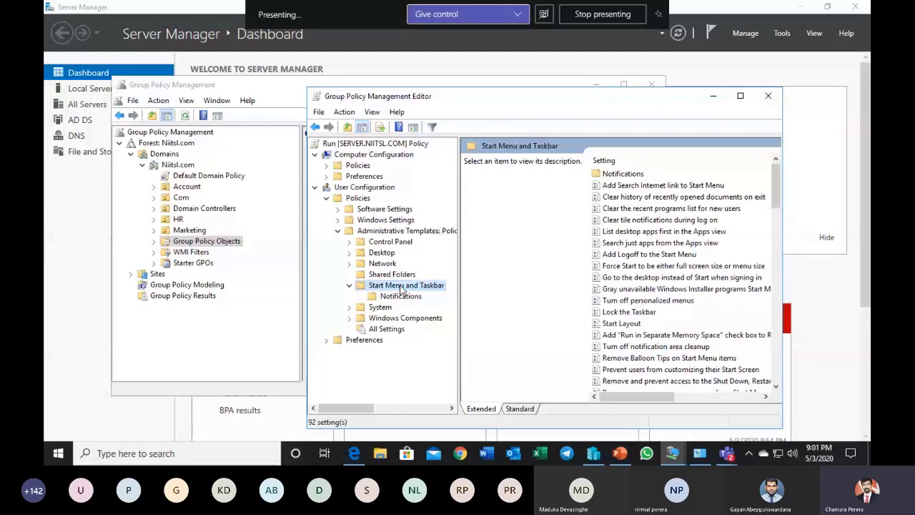
drag(514, 96, 425, 104)
Step: Enable the Remove Run menu from Start Menu policy in the Run GPO and close the Group Policy Management Editor
drag(686, 208, 682, 256)
click(585, 321)
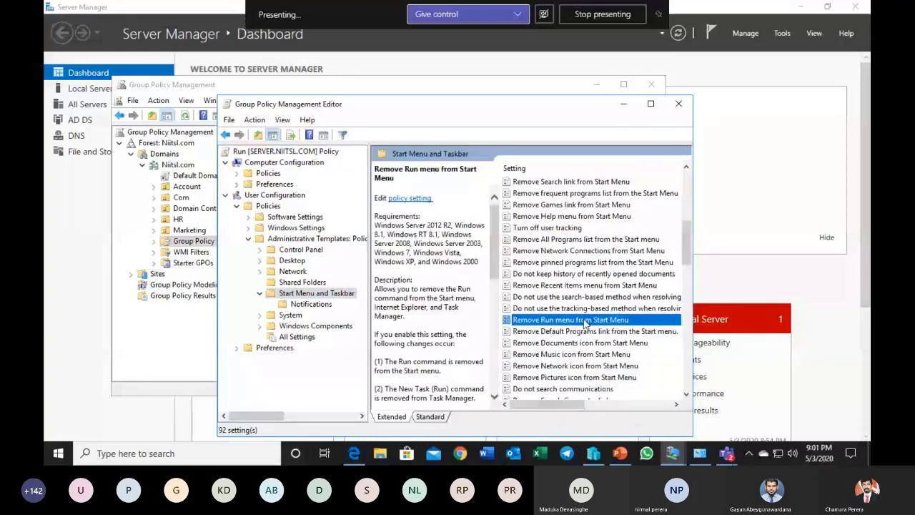
double_click(585, 321)
click(140, 140)
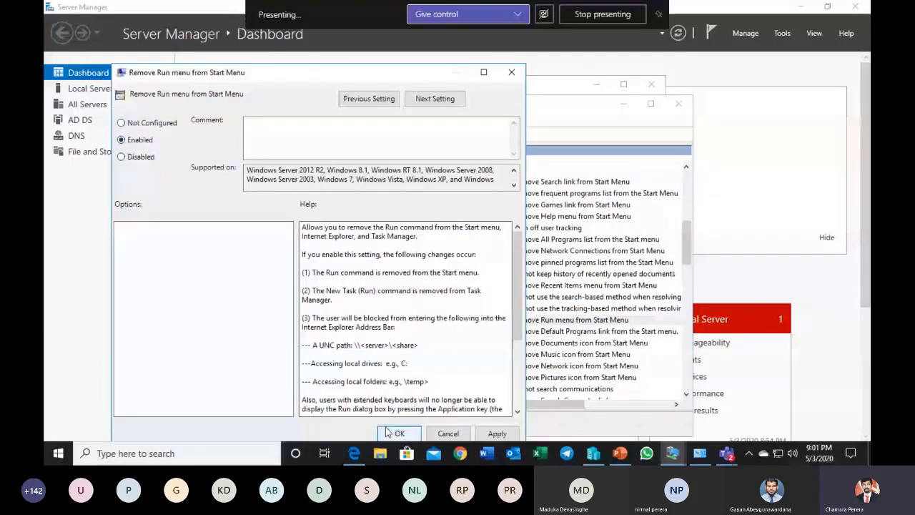
click(396, 434)
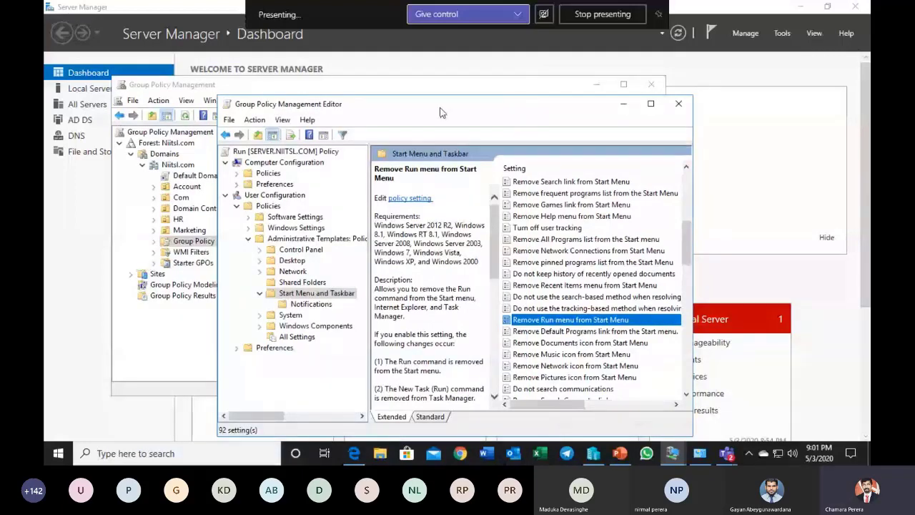
drag(441, 112, 438, 93)
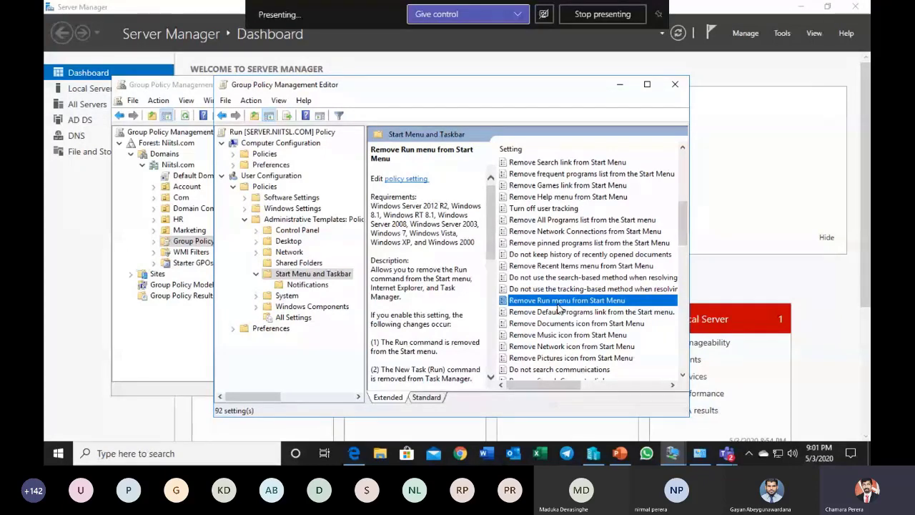
click(674, 86)
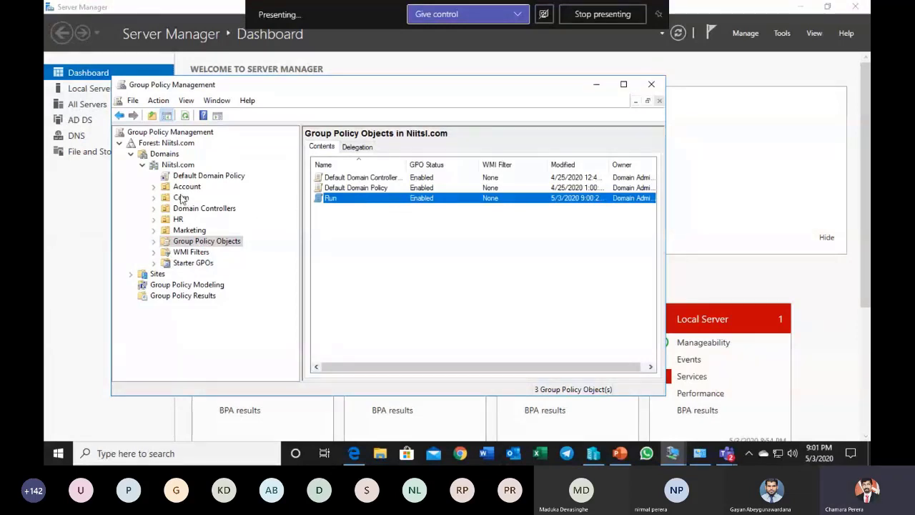
Step: Link the existing Run GPO to the Marketing organizational unit in Niitsl.com
click(203, 236)
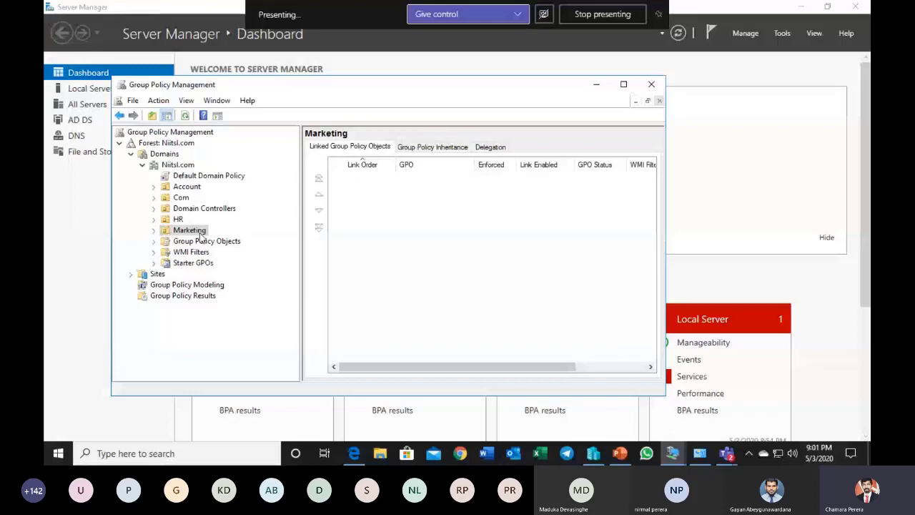
right_click(201, 236)
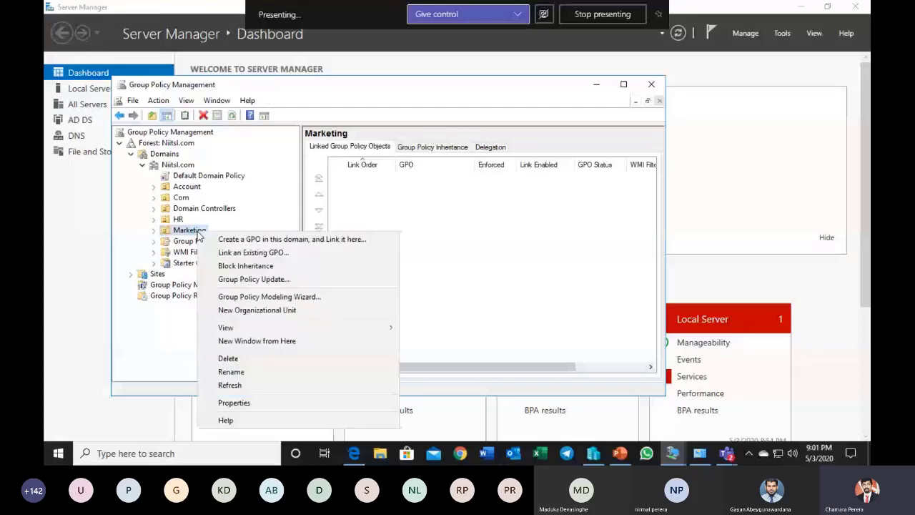
click(224, 255)
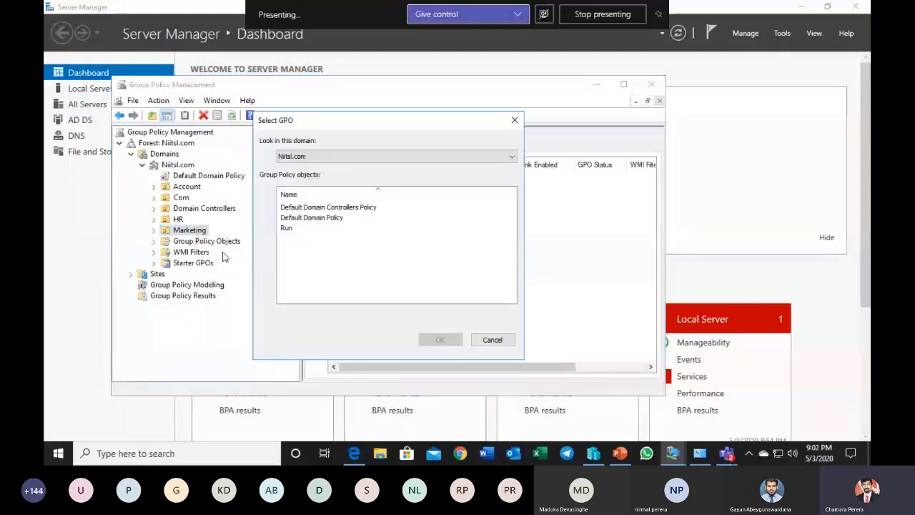
click(286, 229)
drag(322, 118, 391, 132)
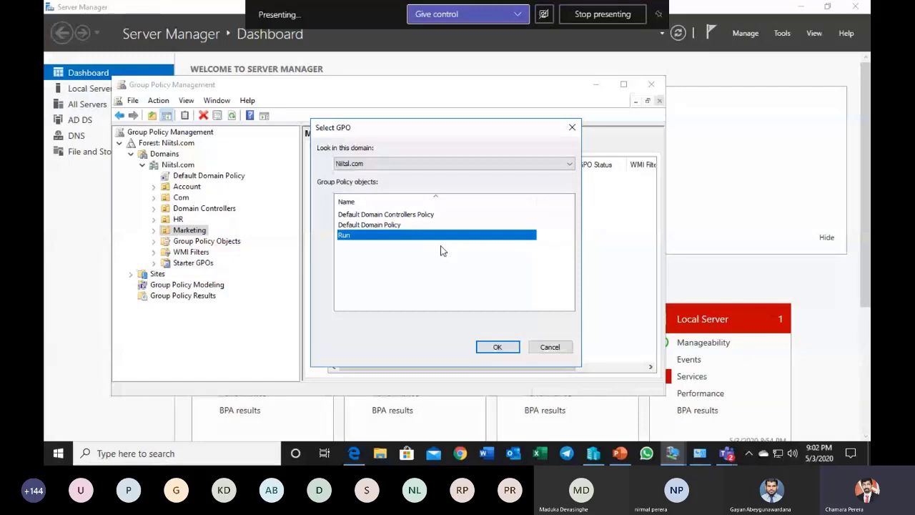
click(483, 347)
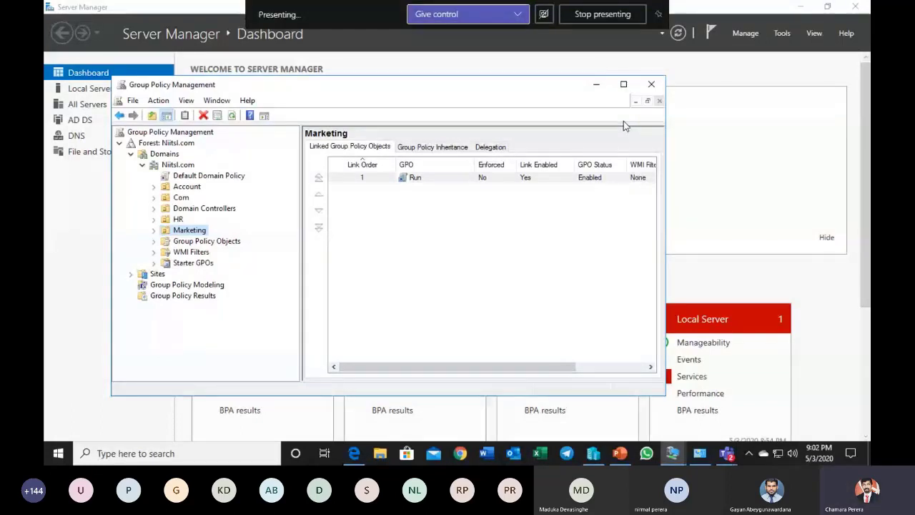
Step: Minimize Server Manager and switch to the windows 10 ent virtual machine
click(801, 8)
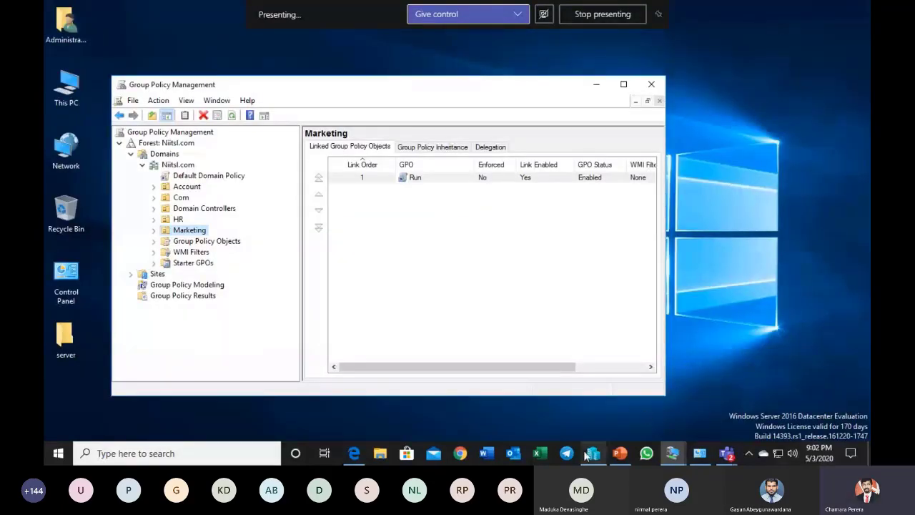
mouse_move(679, 463)
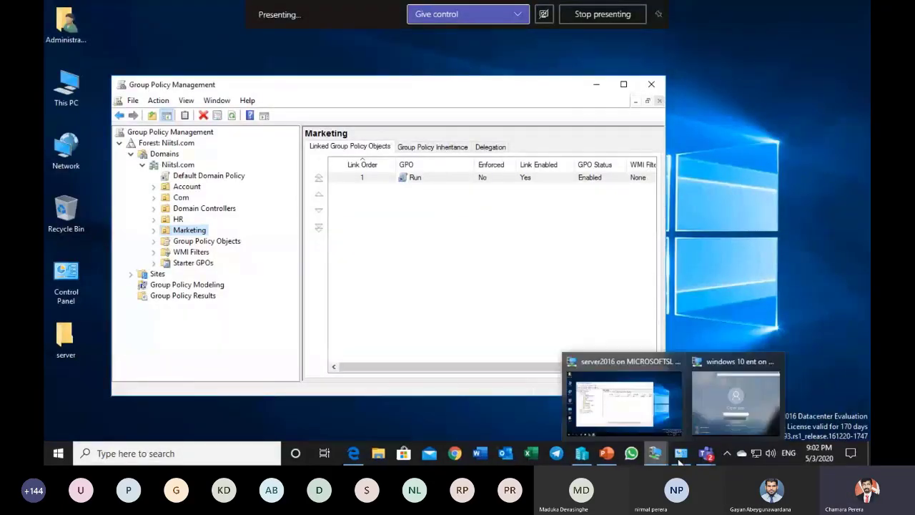
click(716, 407)
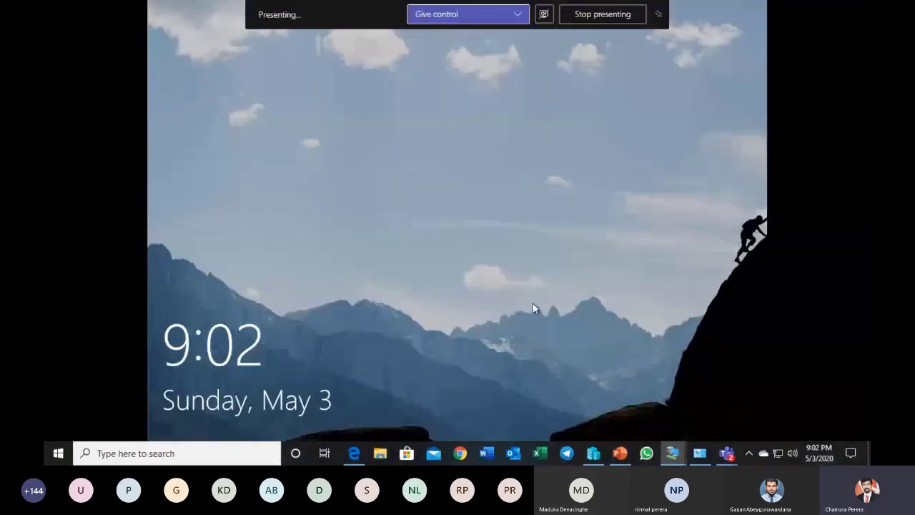
Step: Sign in to the Windows 10 client as Other user in the NIITSL domain, entering the Marketing user's user name and account password
click(532, 303)
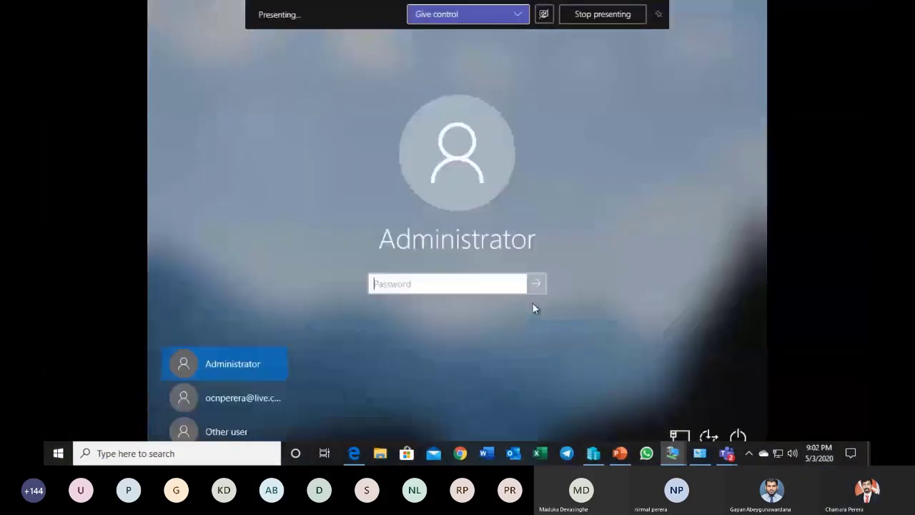
click(241, 432)
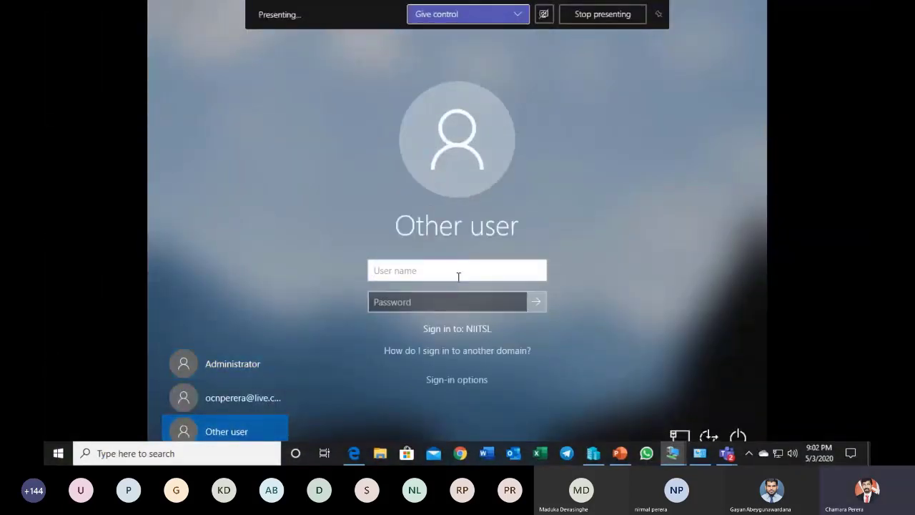
text(chamara)
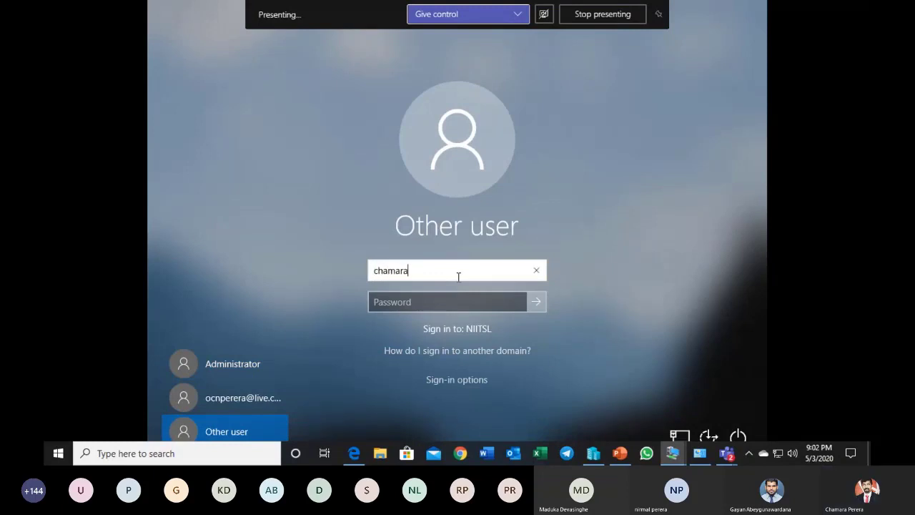
click(425, 304)
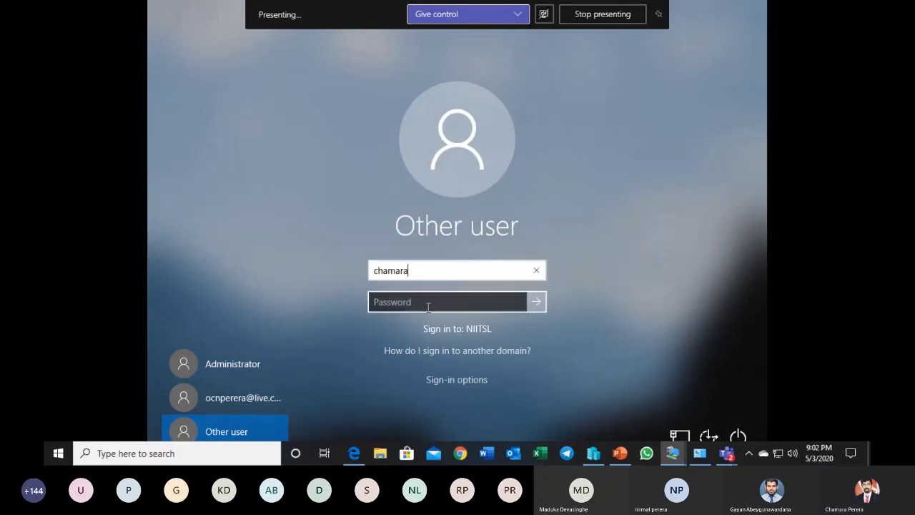
text(•••••••)
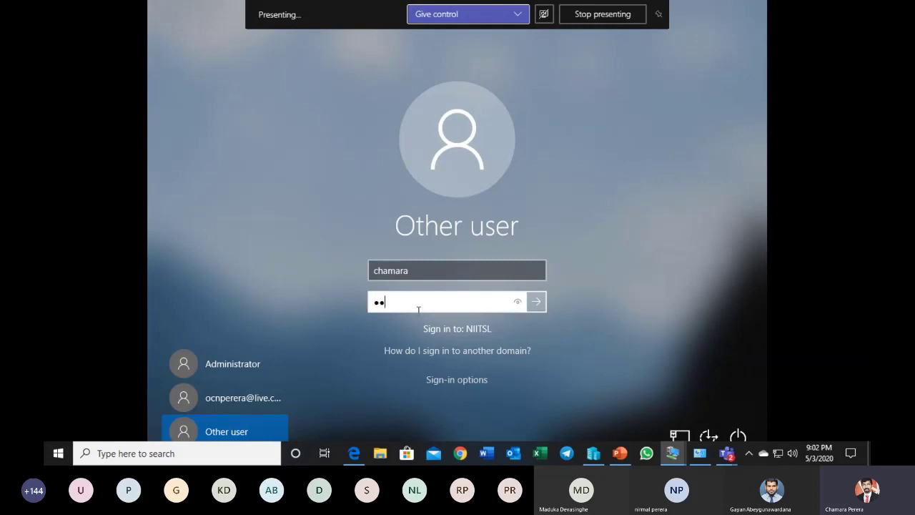
key(Return)
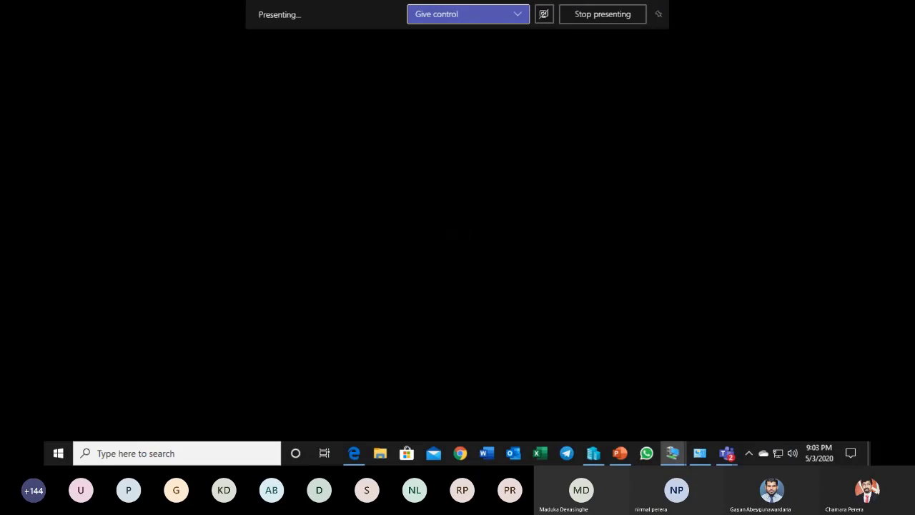
Step: Switch to the Group Policy slide in PowerPoint and return to the windows 10 ent virtual machine
click(620, 455)
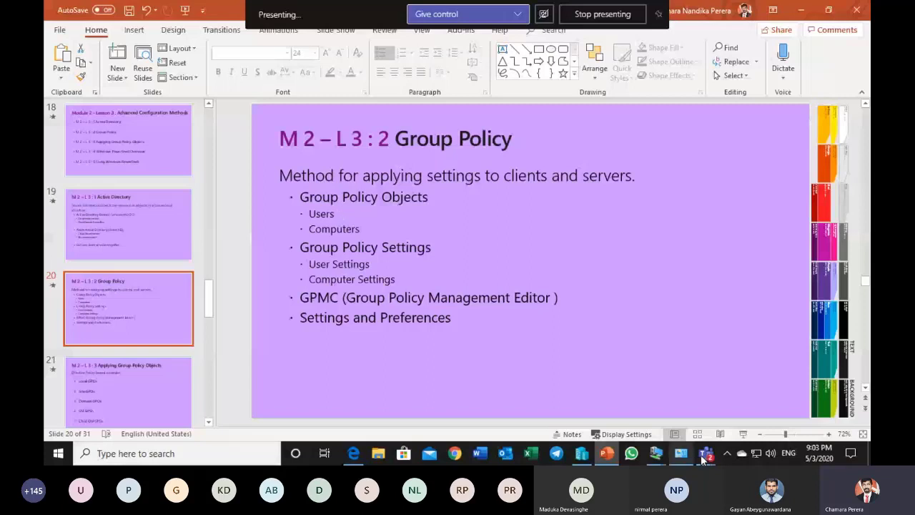
mouse_move(659, 452)
click(680, 418)
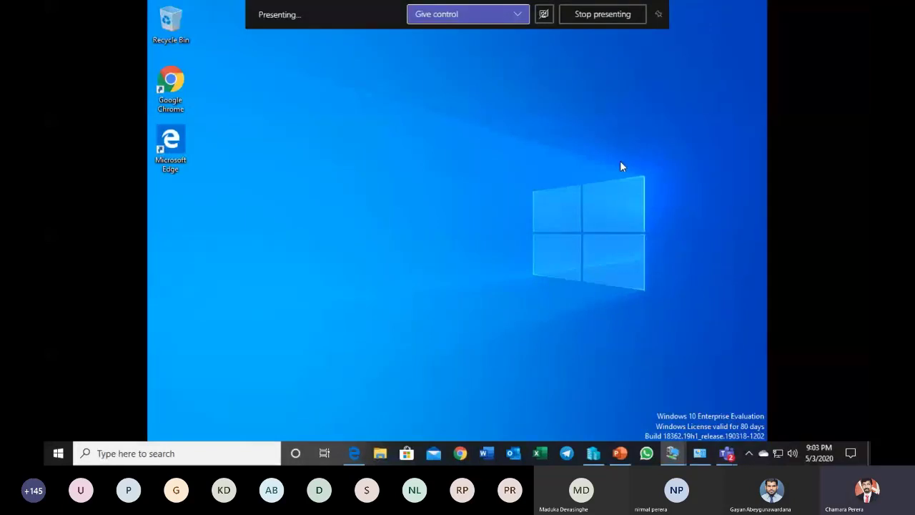
Step: View the account and user-switching options in the Windows 10 client's Start menu and close the menu
key(super)
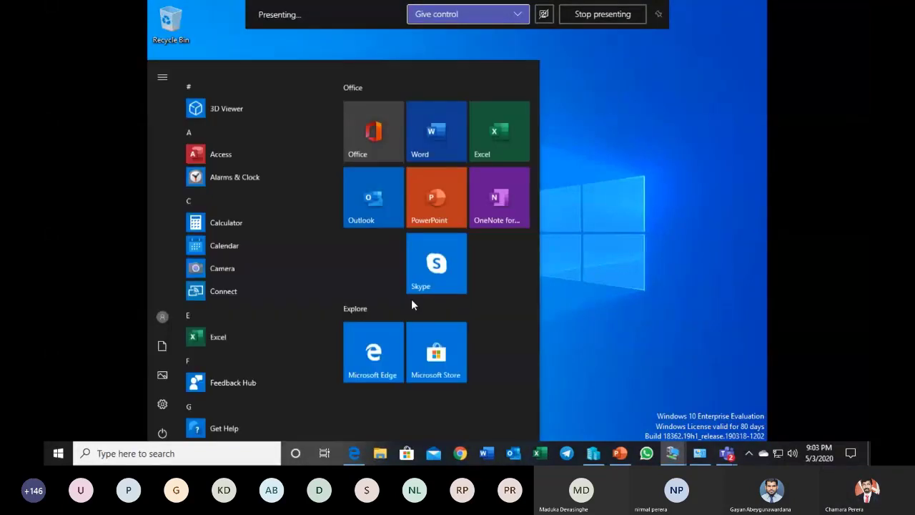
click(162, 312)
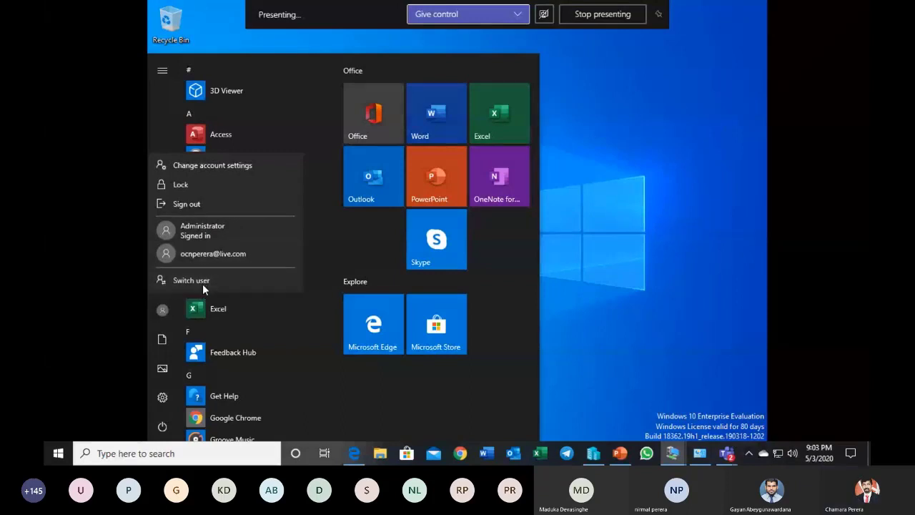
click(597, 227)
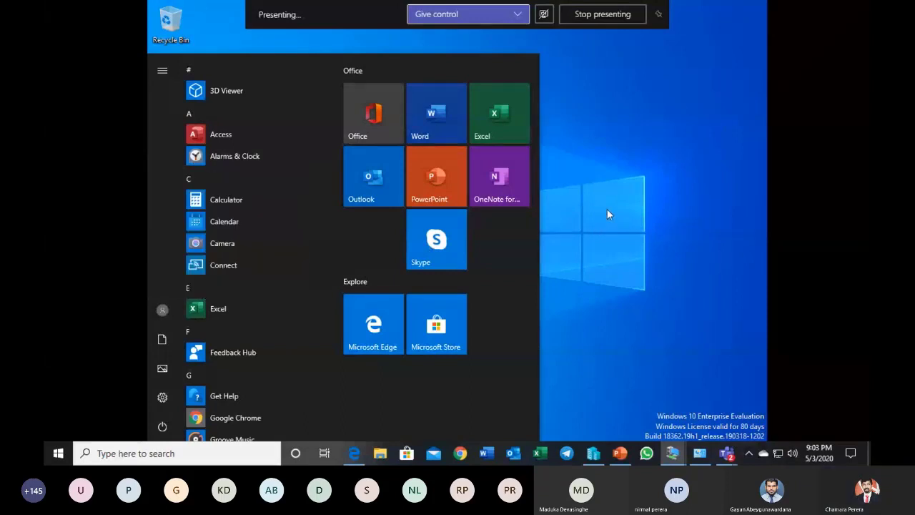
click(605, 209)
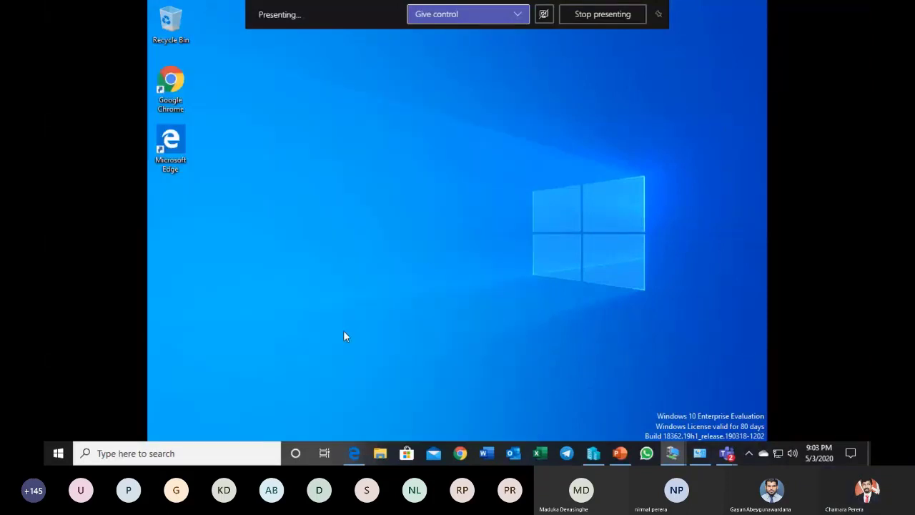
Step: Check the Start menu on the Windows 10 client again and refresh the desktop
key(super)
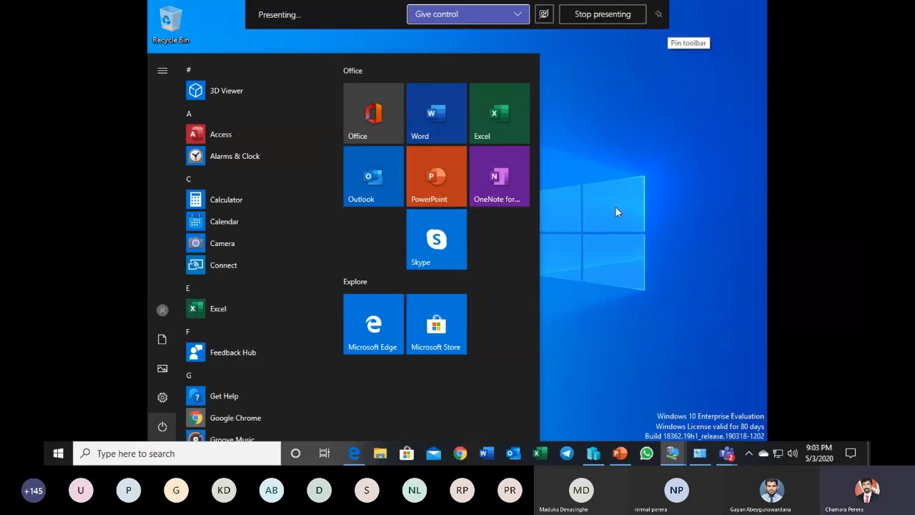
right_click(581, 73)
right_click(580, 73)
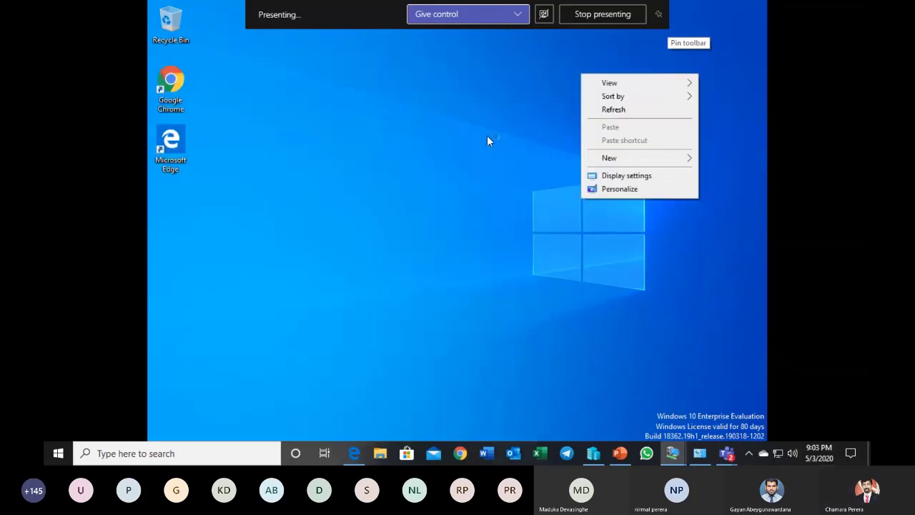
click(611, 108)
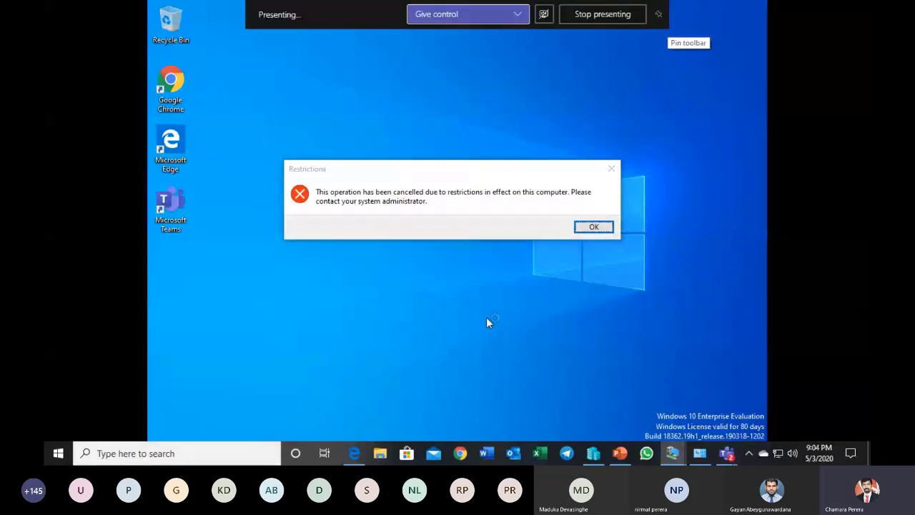
Step: Dismiss the Restrictions message on the Windows 10 client and switch to the Group Policy slide in PowerPoint
mouse_move(681, 453)
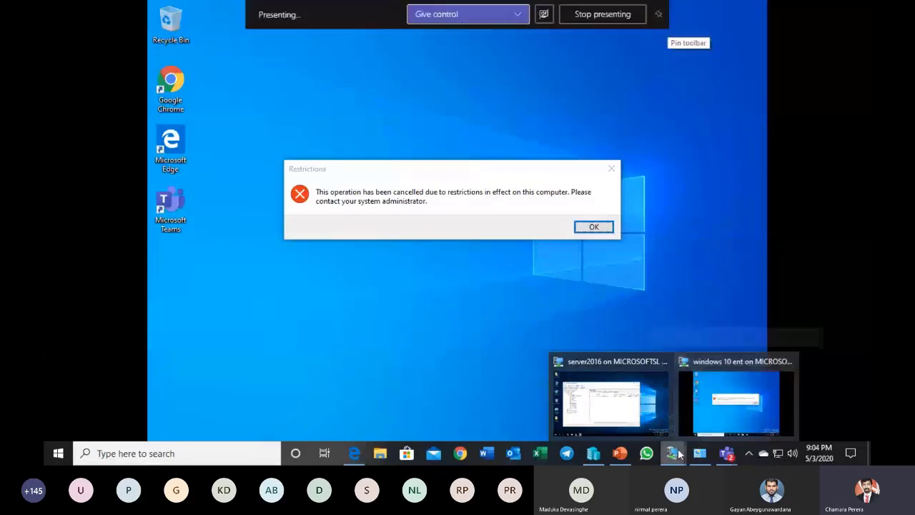
click(699, 453)
click(789, 9)
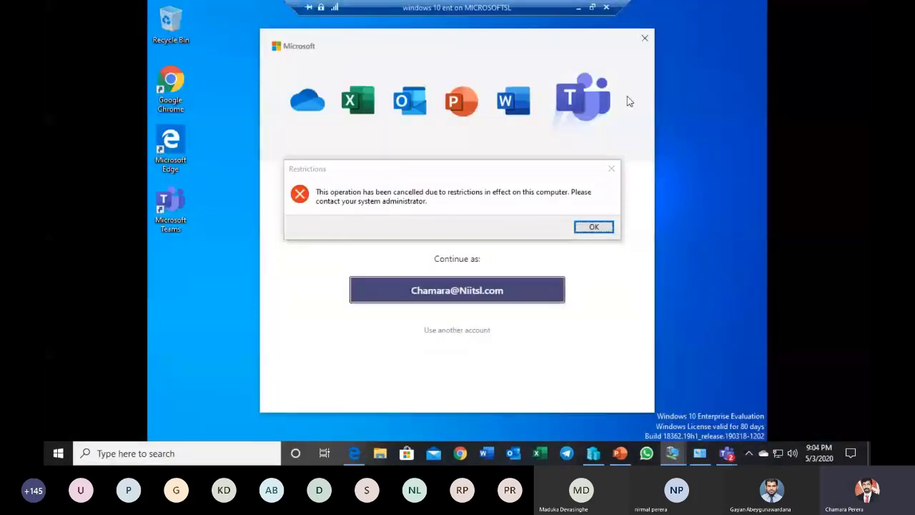
click(607, 228)
click(606, 230)
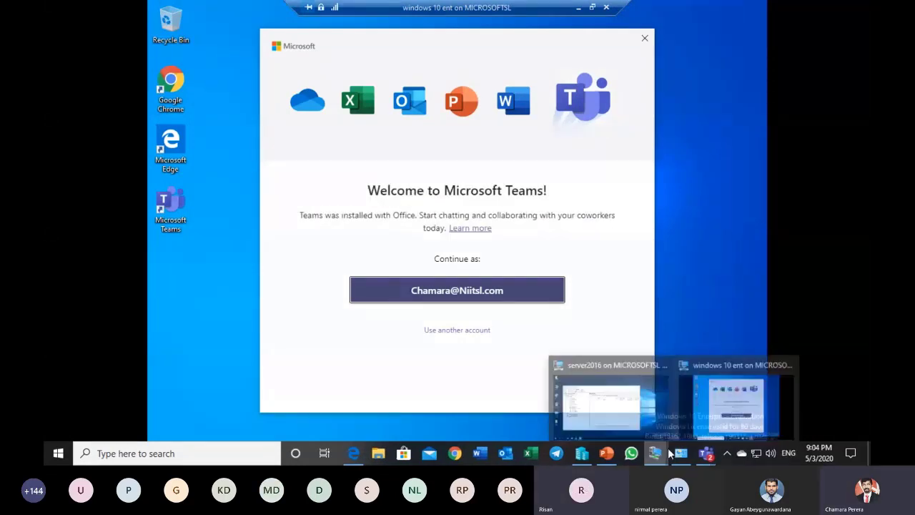
click(606, 453)
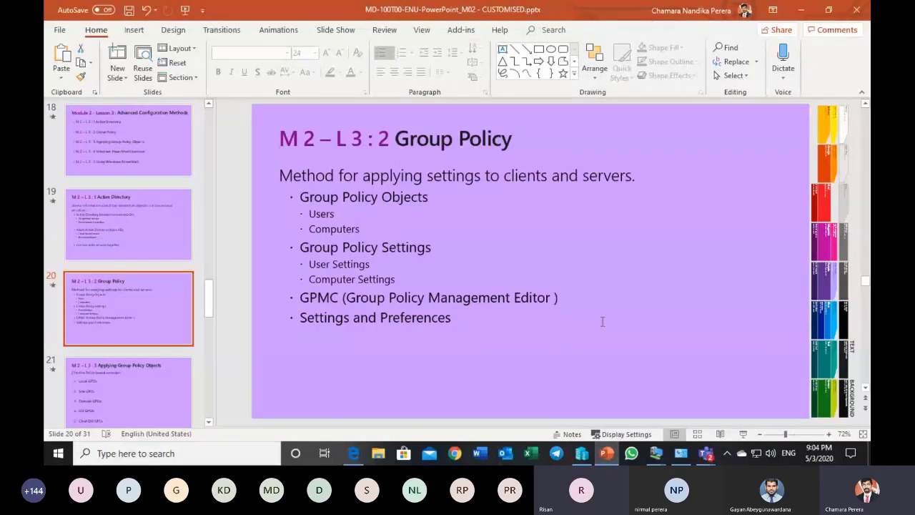
Step: Switch to the Microsoft Teams meeting, mute everyone in it, and return to the PowerPoint presentation
mouse_move(705, 452)
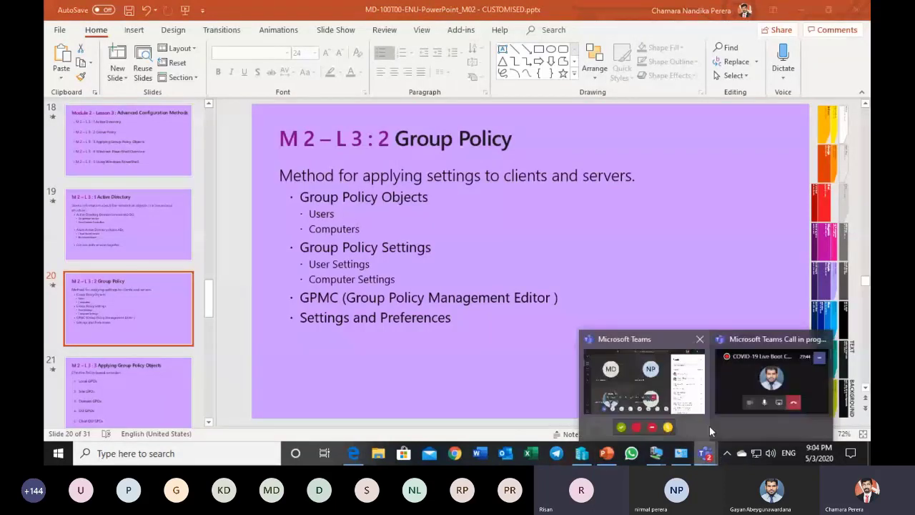
click(698, 388)
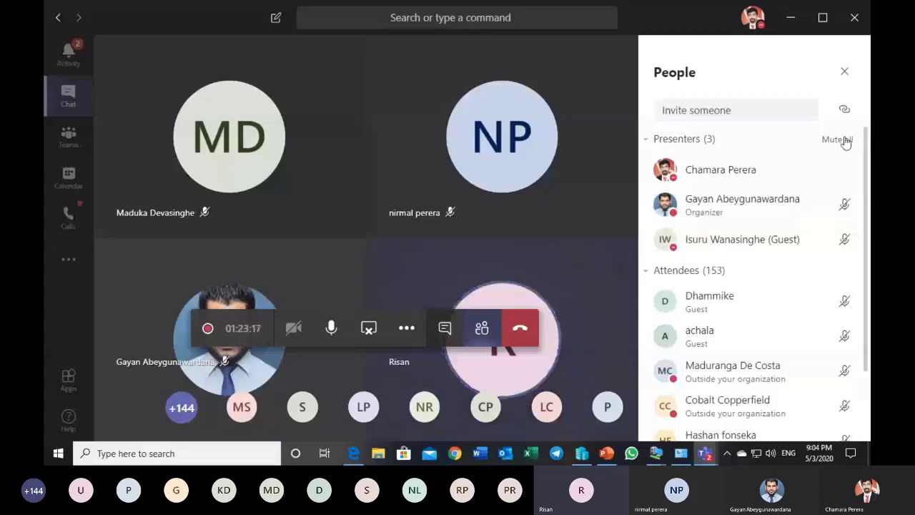
click(840, 140)
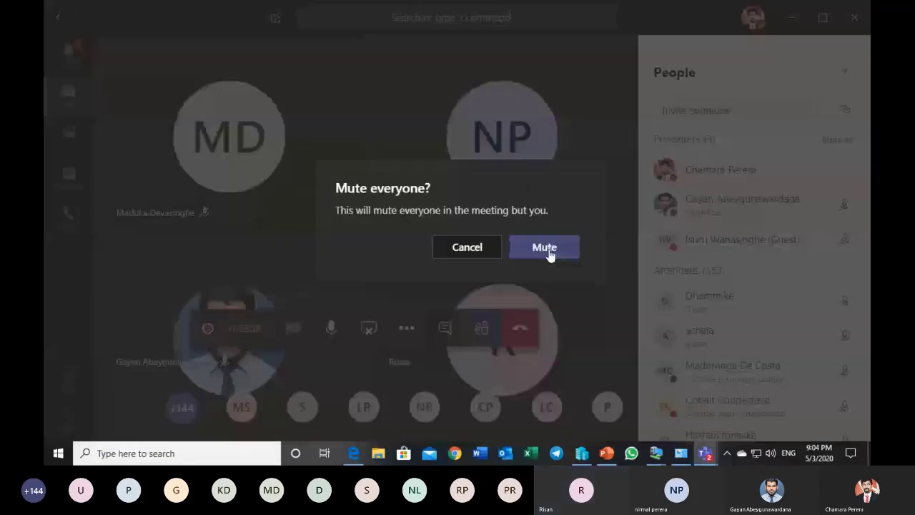
click(548, 250)
click(789, 20)
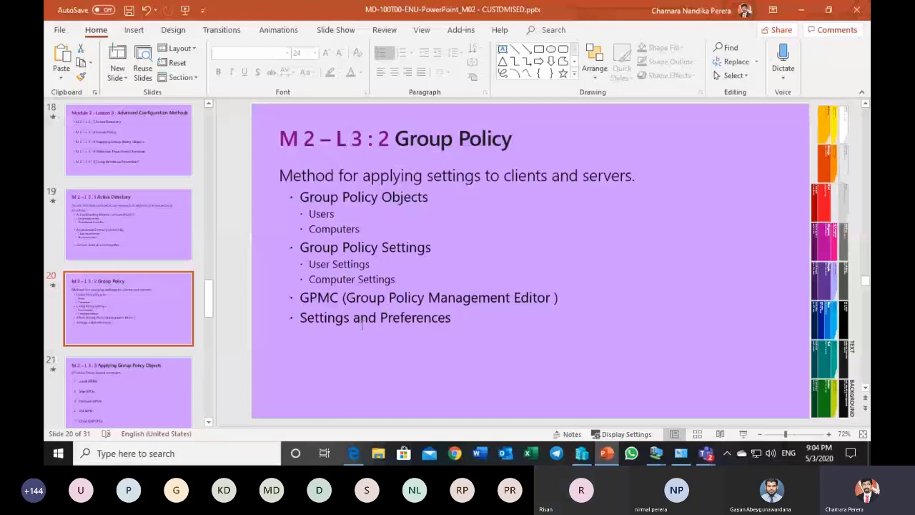
Step: Switch to the server2016 virtual machine and open the Run GPO from the domain's Group Policy Objects for editing
mouse_move(653, 455)
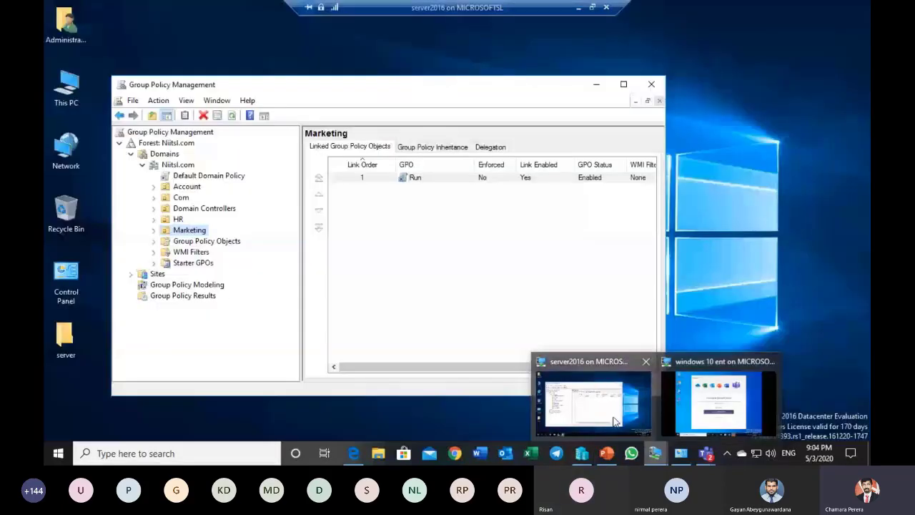
click(614, 422)
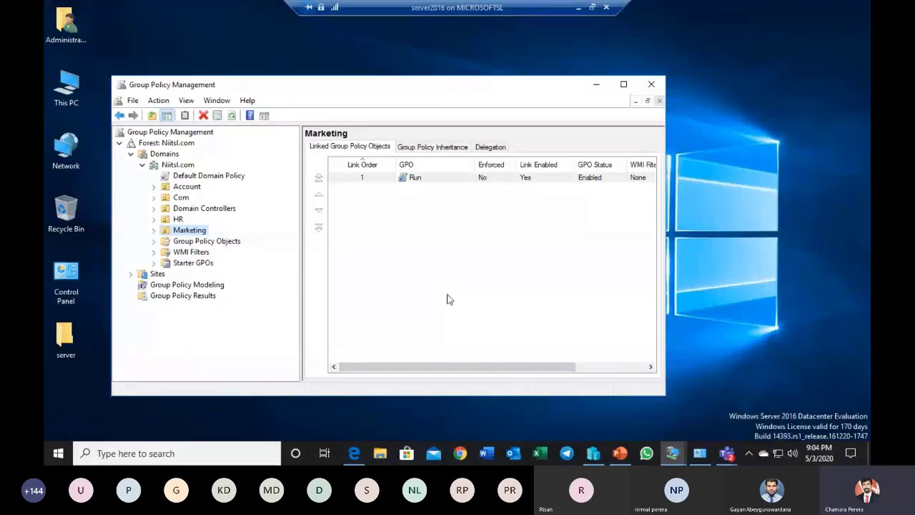
click(213, 242)
click(330, 198)
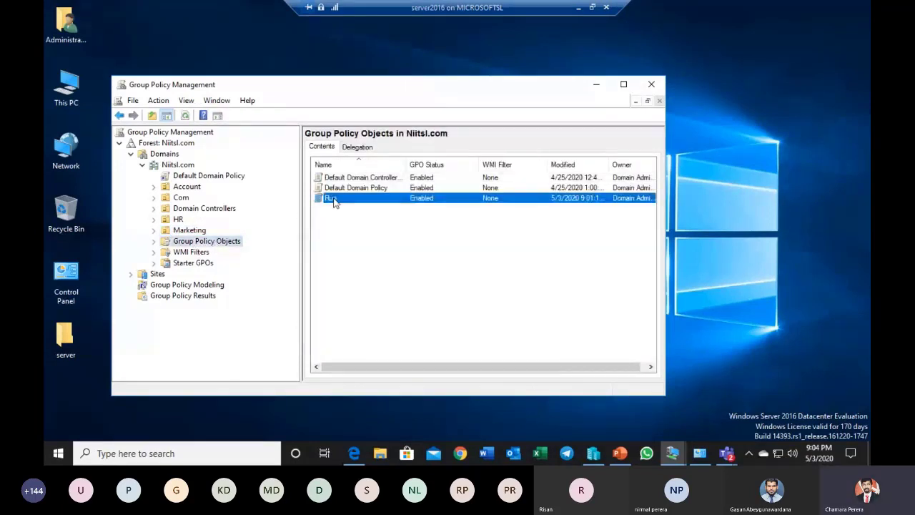
right_click(343, 200)
click(351, 206)
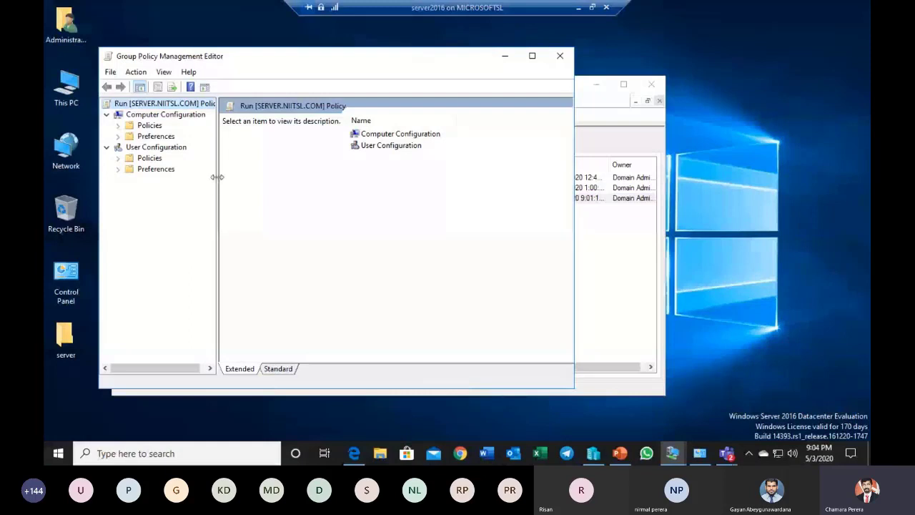
Step: Examine the Windows Settings and Control Panel Settings under User Configuration Preferences and the Computer Configuration Policies, and close the editor
drag(215, 180, 279, 177)
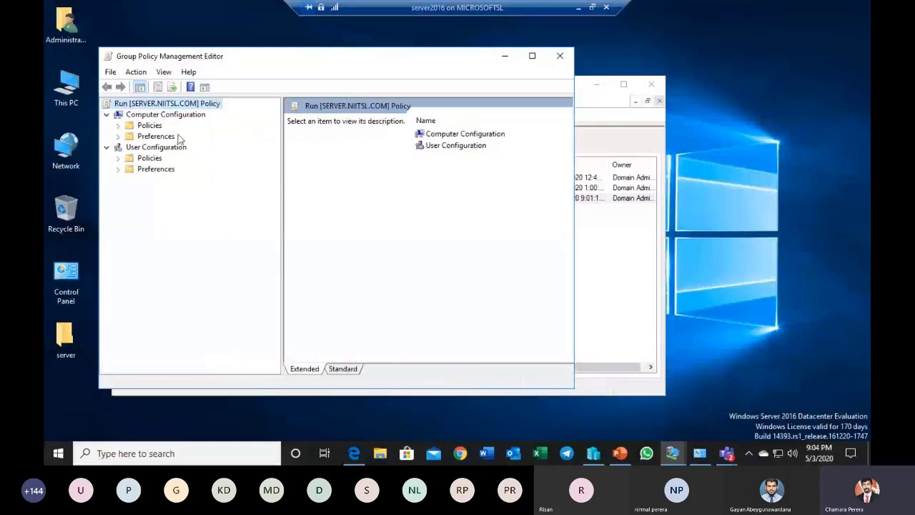
click(166, 170)
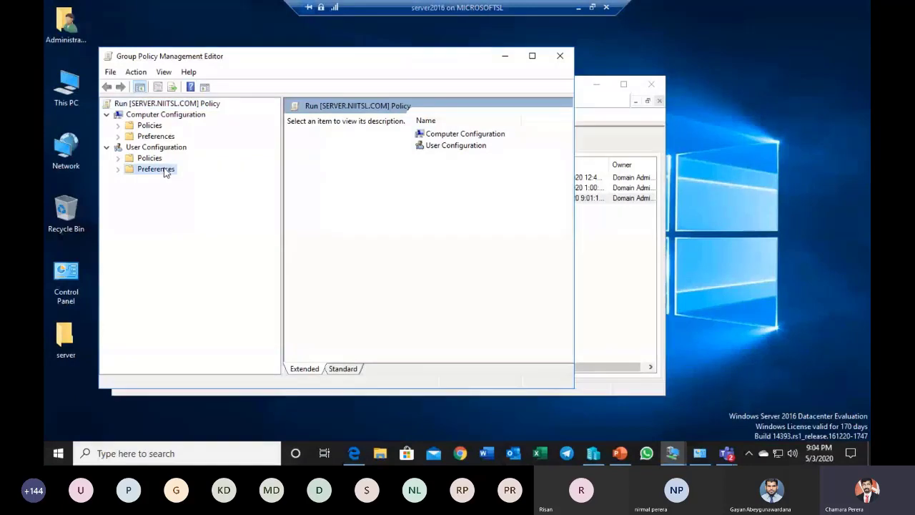
click(118, 169)
click(153, 181)
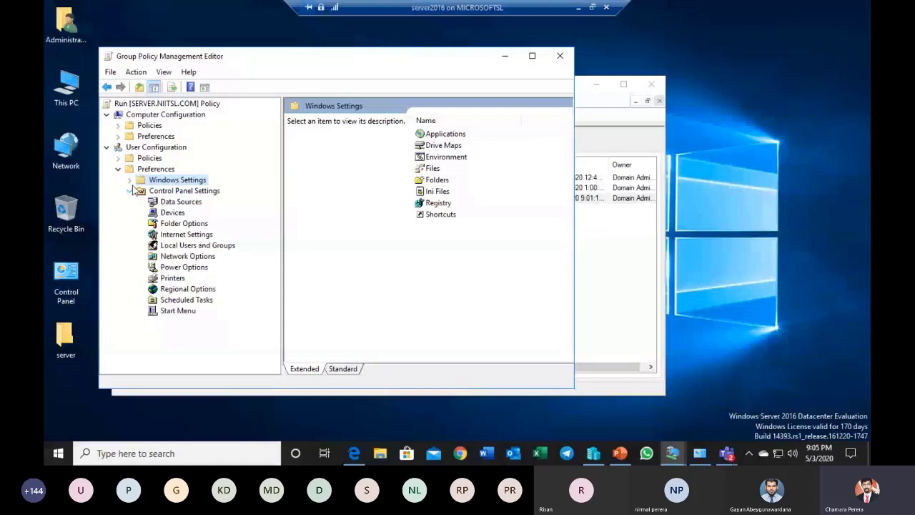
click(130, 180)
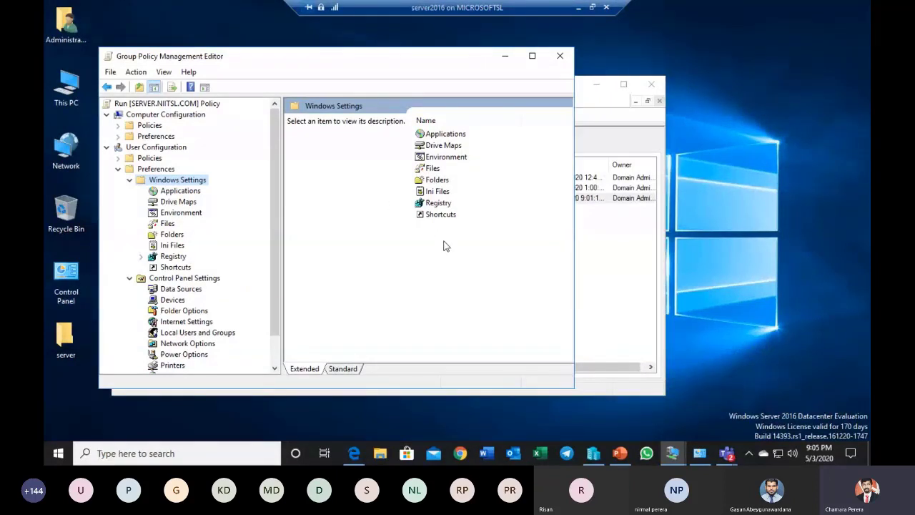
click(153, 125)
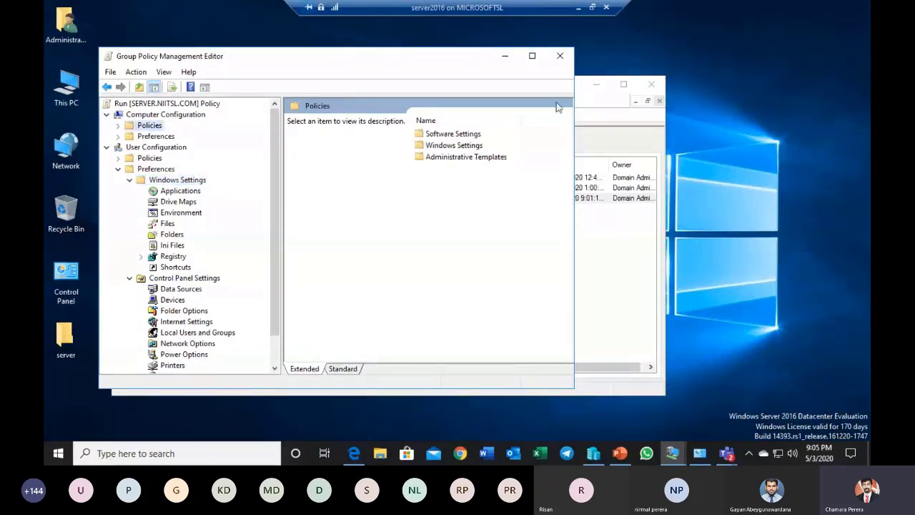
click(560, 57)
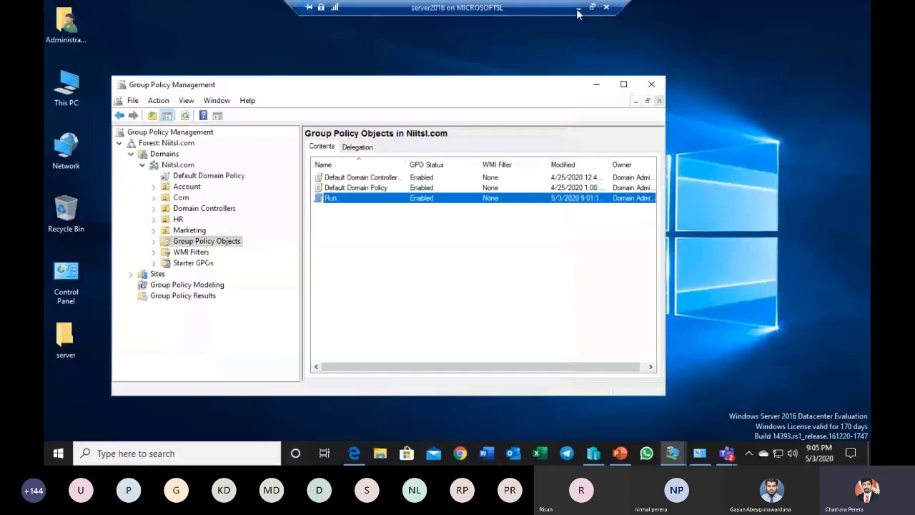
Step: Return from the server2016 virtual machine to PowerPoint and show the Applying Group Policy Objects slide
click(577, 8)
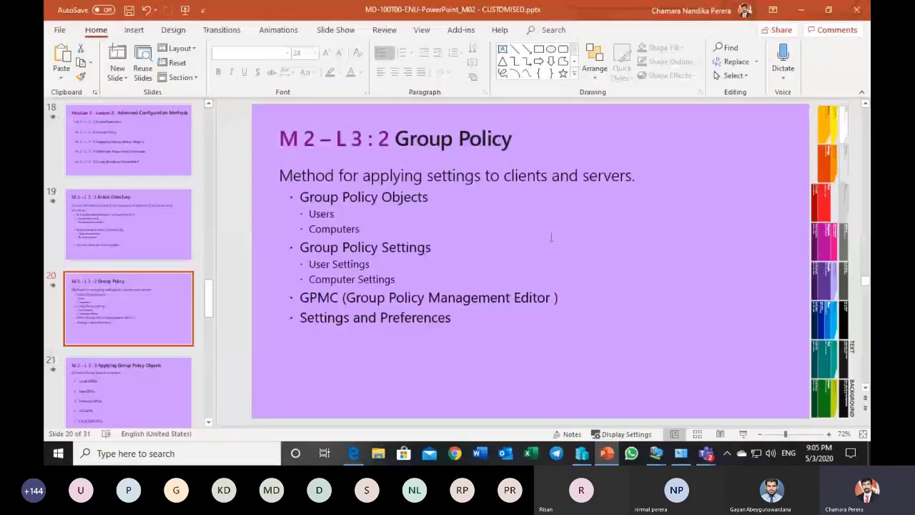
click(168, 366)
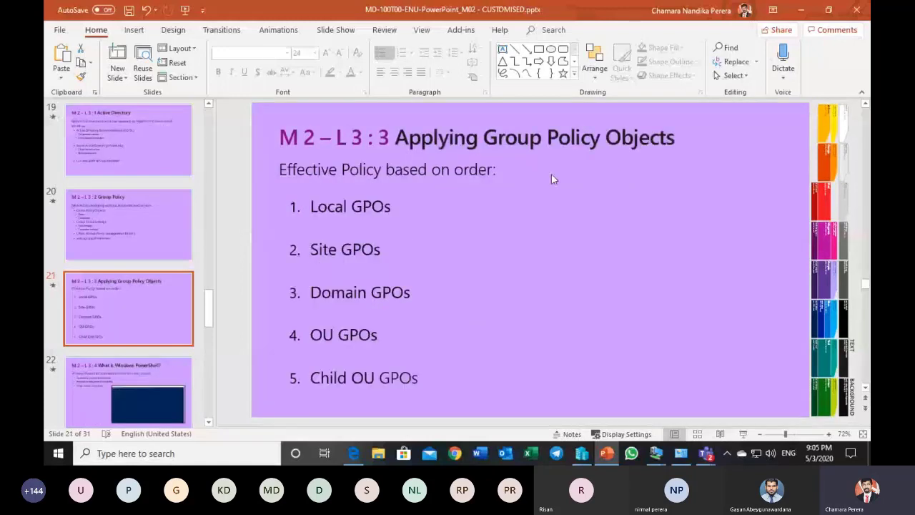